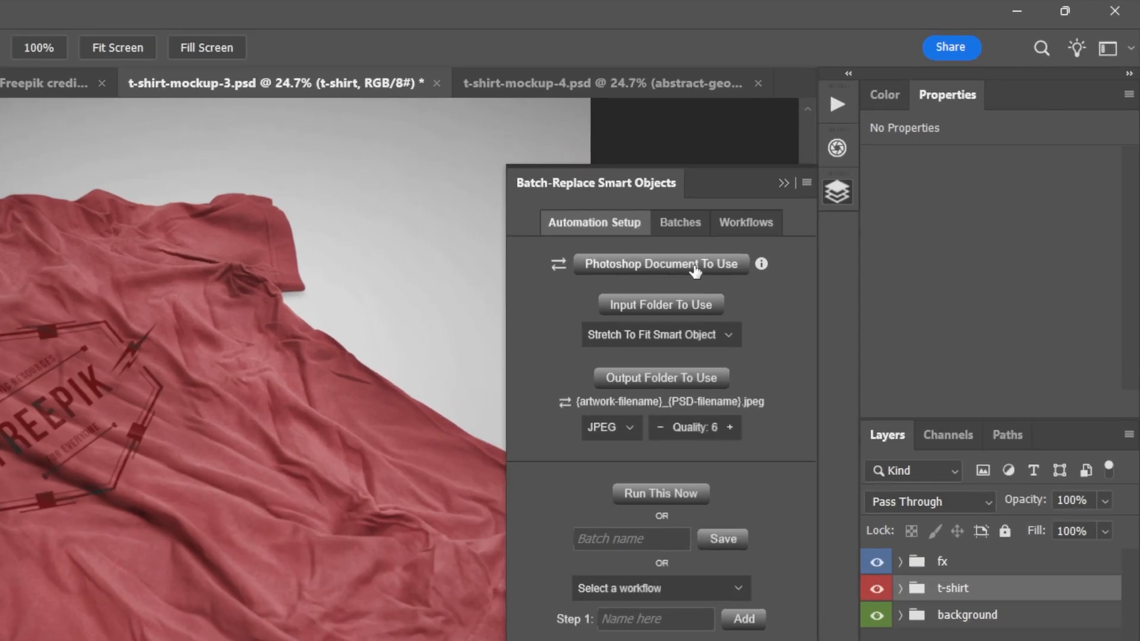
- Choose t-shirt-mockup-3.psd from the T-SHIRT MOCKUPS folder as the single Photoshop document to use
{"action": "left_click", "coordinate": [557, 269]}
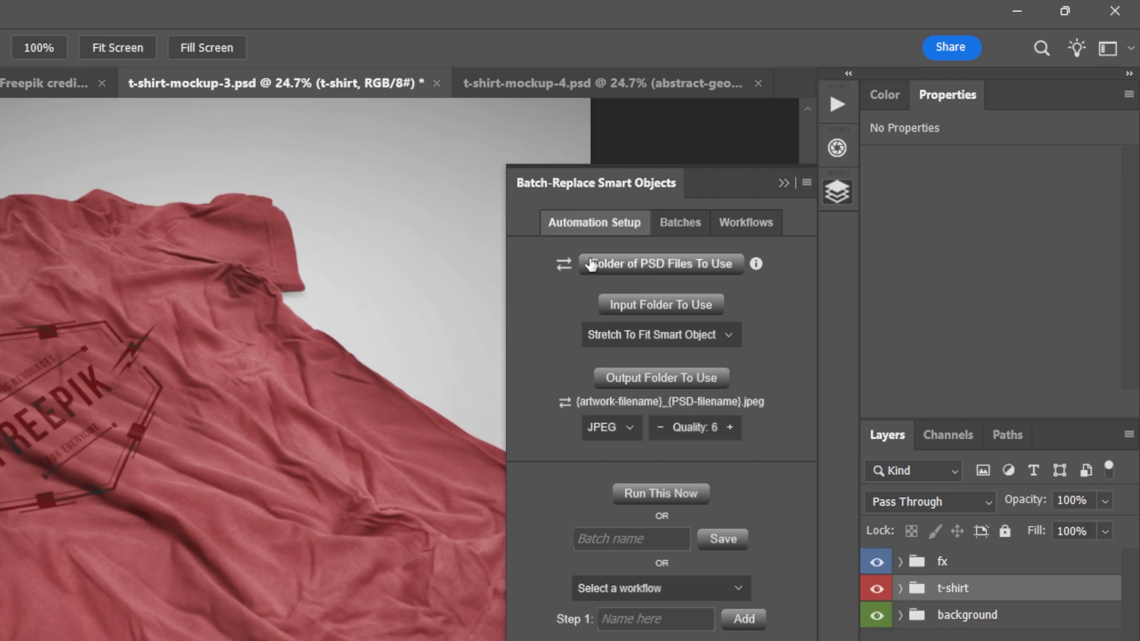
{"action": "left_click", "coordinate": [563, 268]}
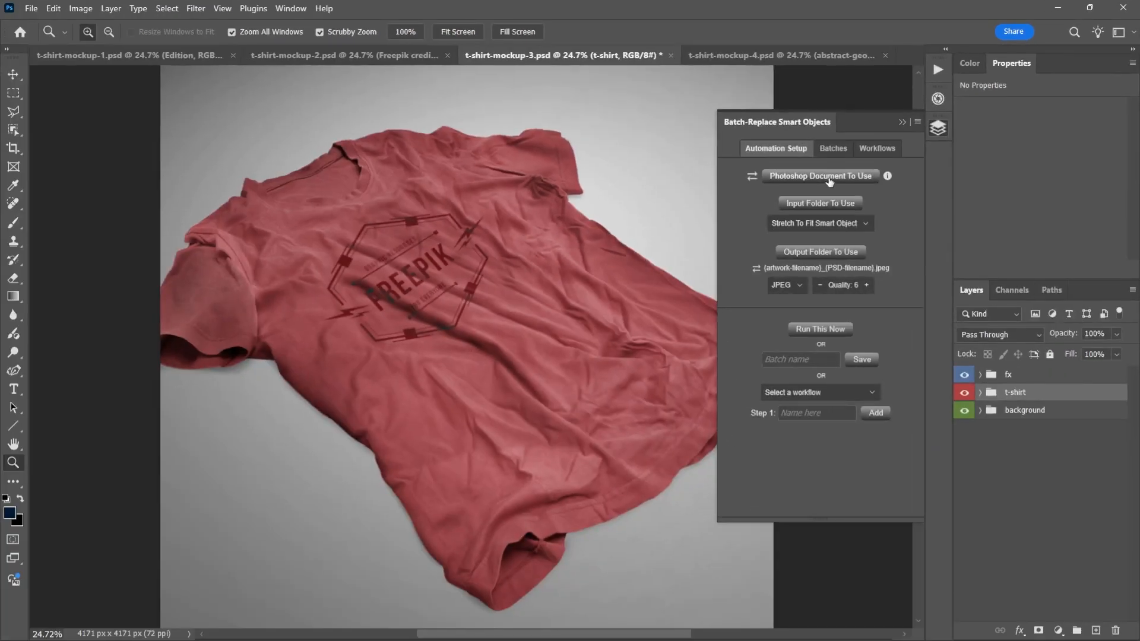
{"action": "left_click", "coordinate": [673, 271]}
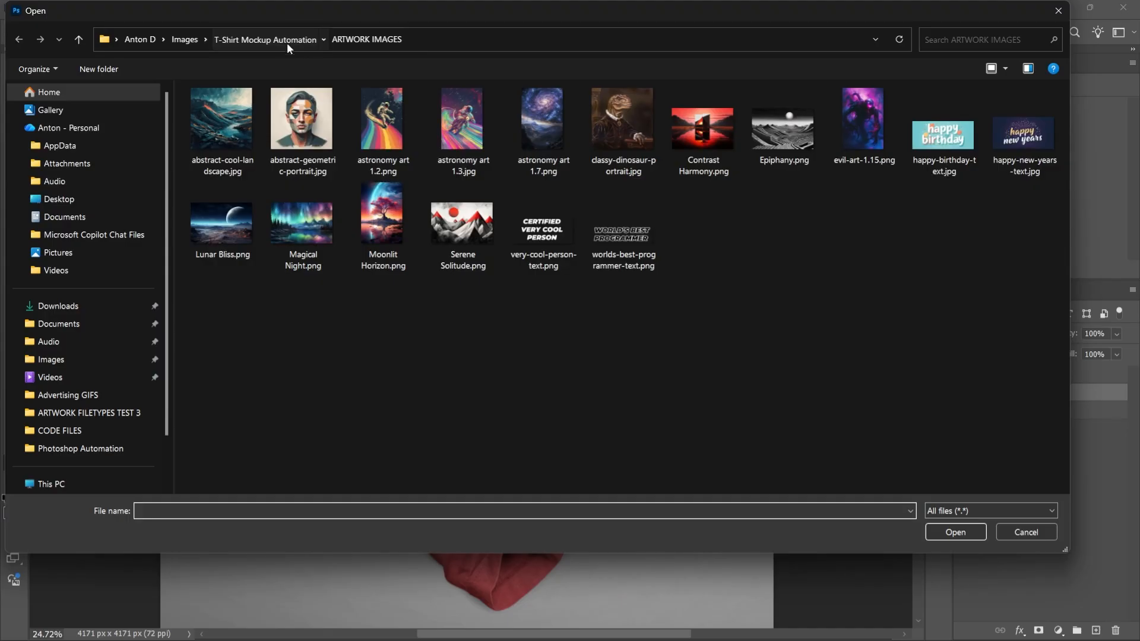
{"action": "left_click", "coordinate": [287, 41]}
{"action": "double_click", "coordinate": [258, 137]}
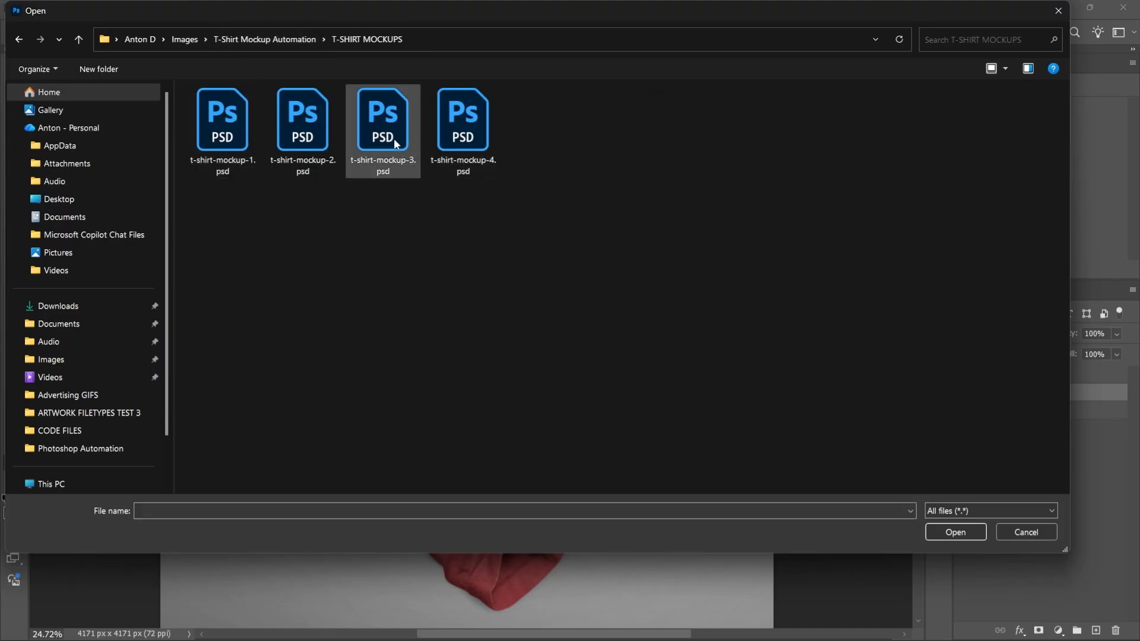
{"action": "left_click_drag", "start_coordinate": [435, 19], "coordinate": [421, 43]}
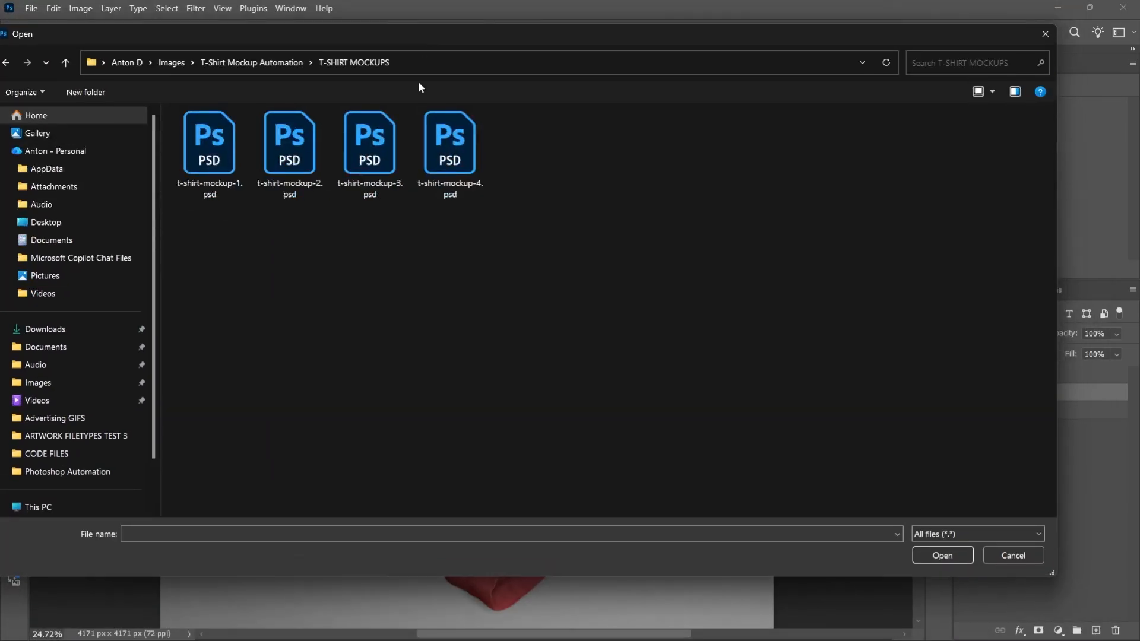
{"action": "double_click", "coordinate": [388, 148]}
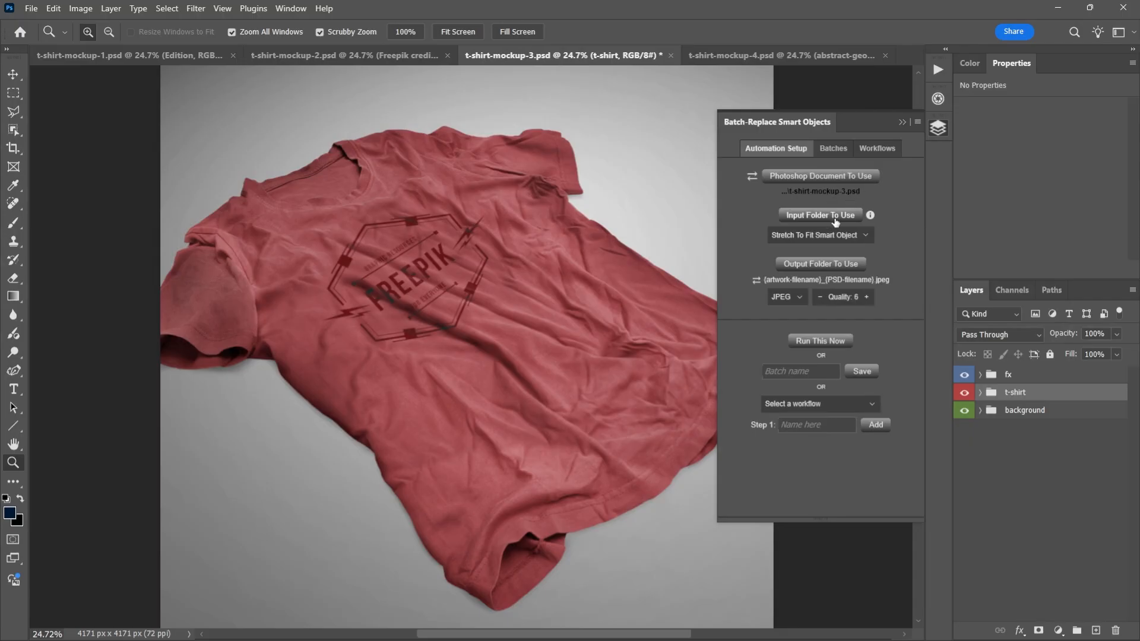
- Switch to File Explorer and examine the differing shapes and sizes of the pictures in the ARTWORK IMAGES folder
{"action": "key", "text": "alt+Tab"}
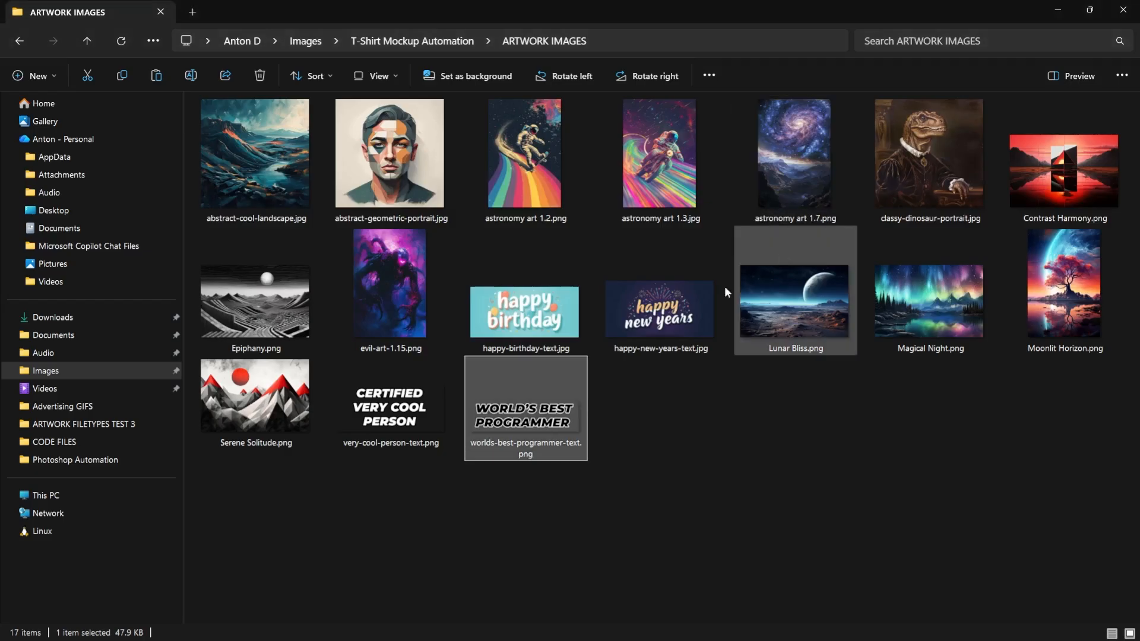
{"action": "key", "text": "alt+Tab"}
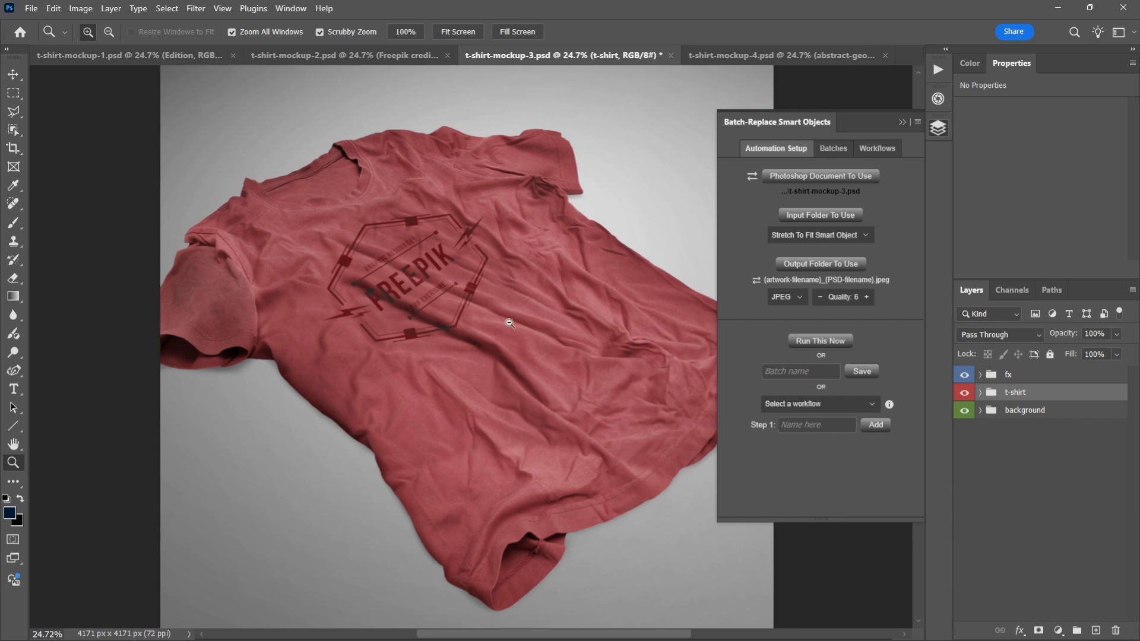
{"action": "key", "text": "alt+Tab"}
{"action": "scroll", "coordinate": [778, 426], "scroll_direction": "up", "scroll_amount": 1, "text": "ctrl"}
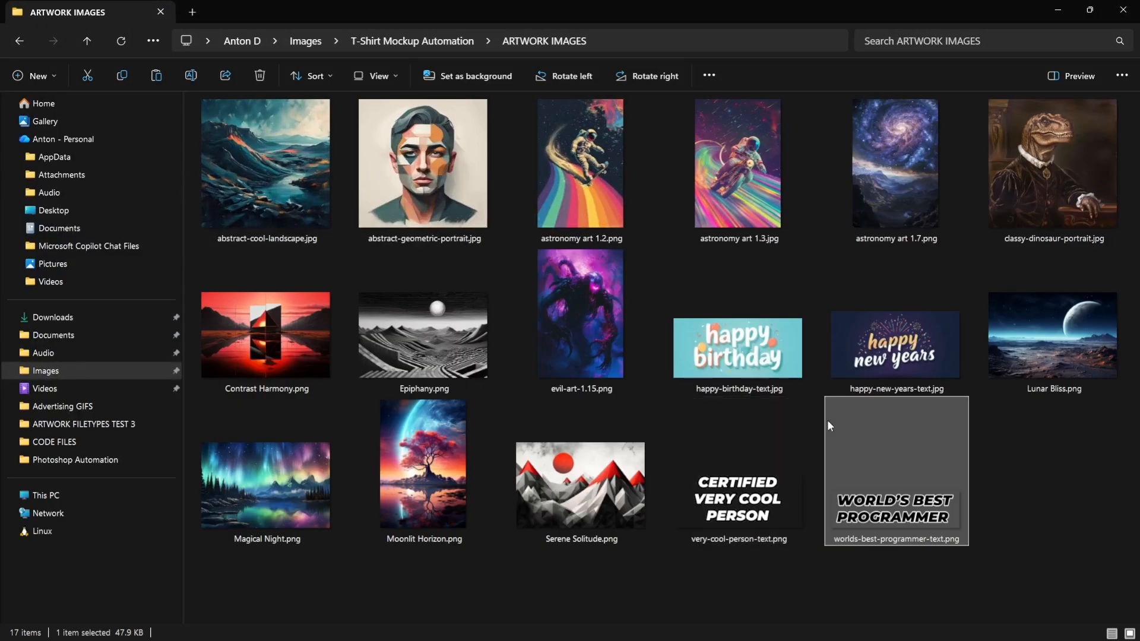
{"action": "left_click", "coordinate": [1049, 452]}
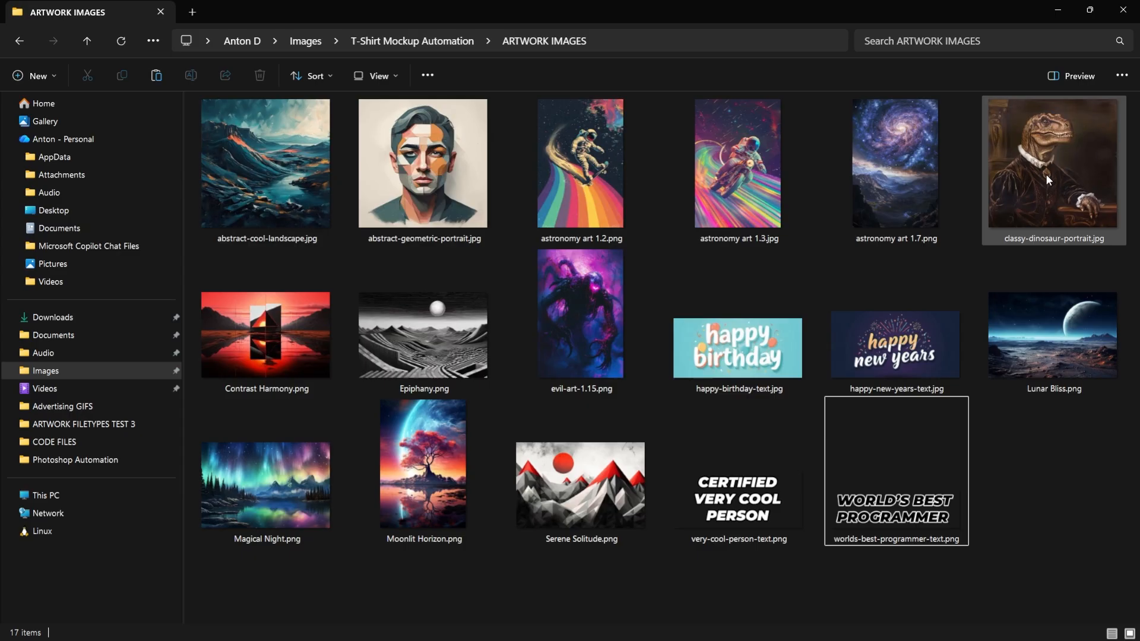
{"action": "left_click", "coordinate": [770, 508]}
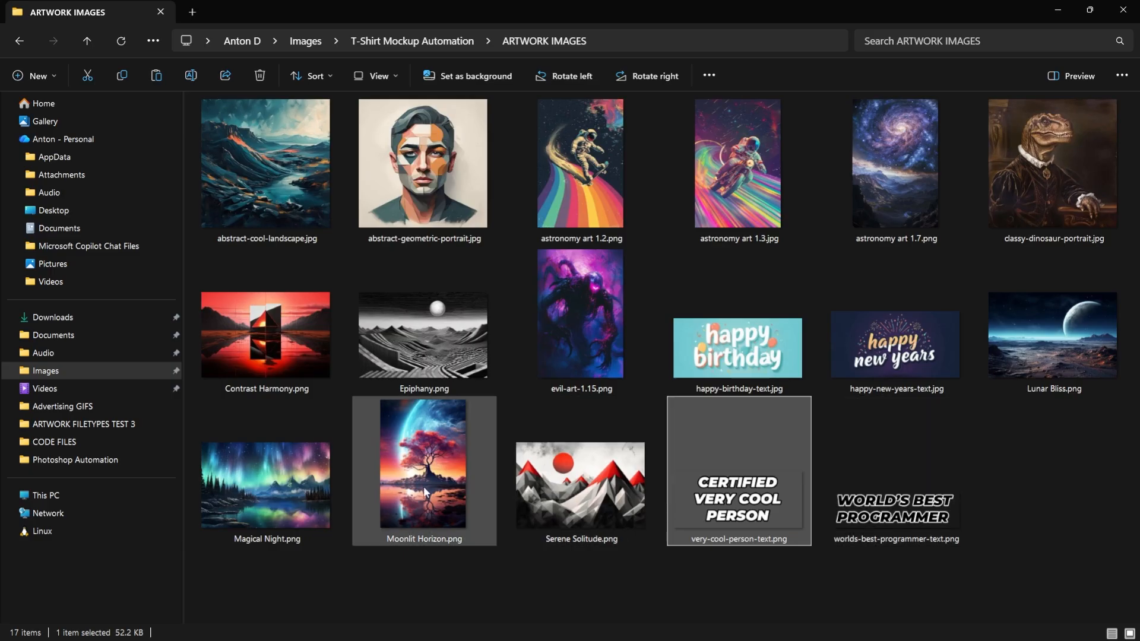
{"action": "left_click", "coordinate": [414, 177]}
{"action": "left_click", "coordinate": [1092, 144]}
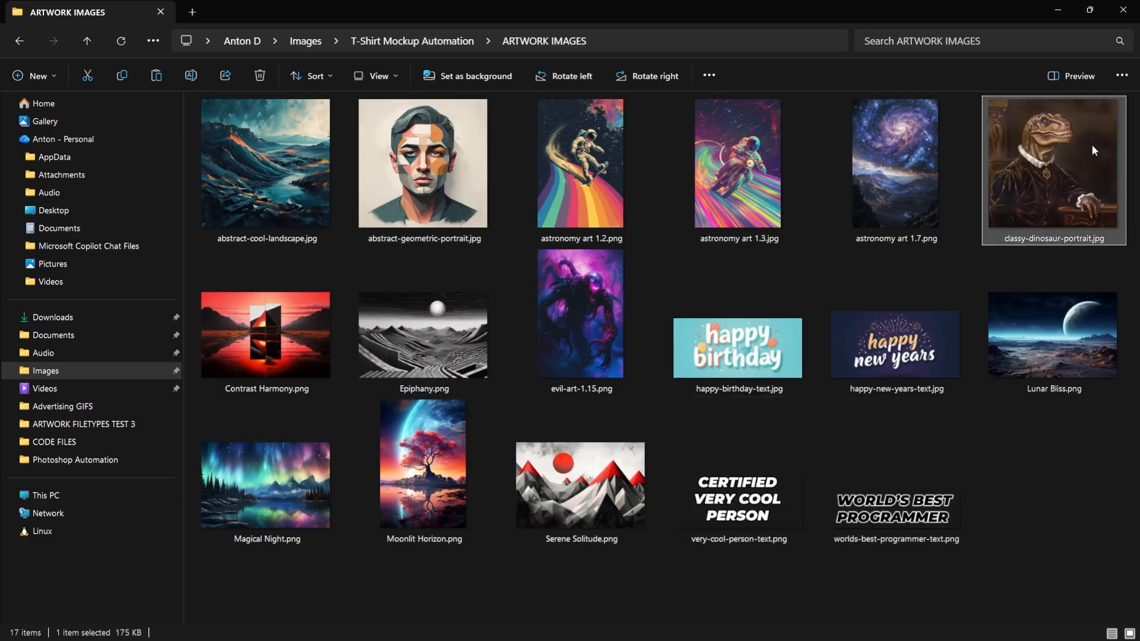
{"action": "left_click", "coordinate": [923, 155]}
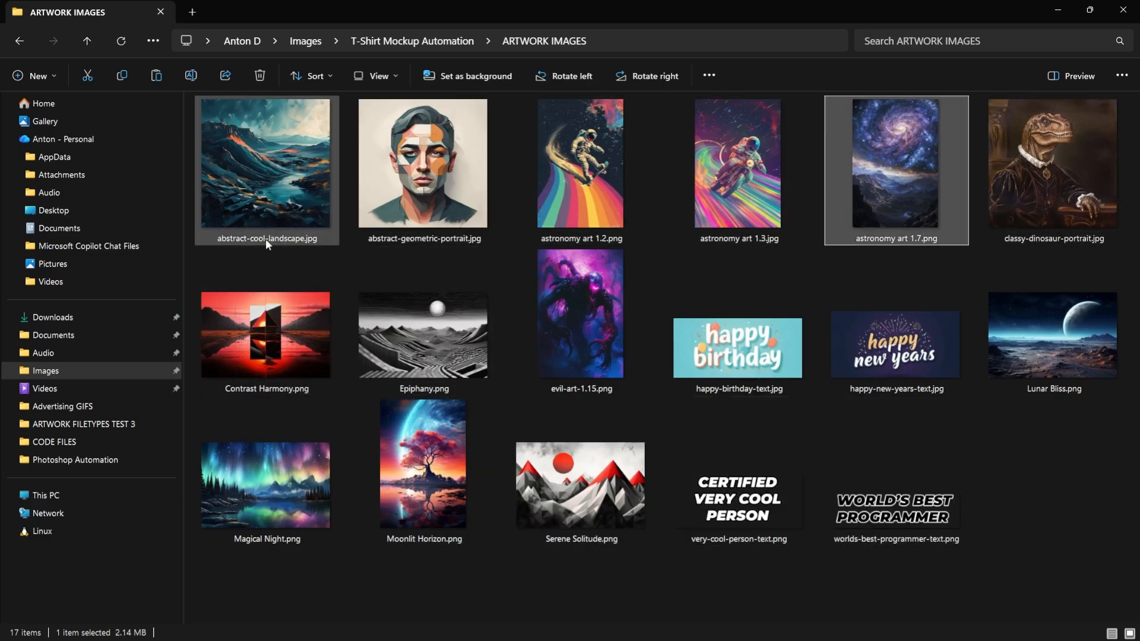
{"action": "key", "text": "alt+Tab"}
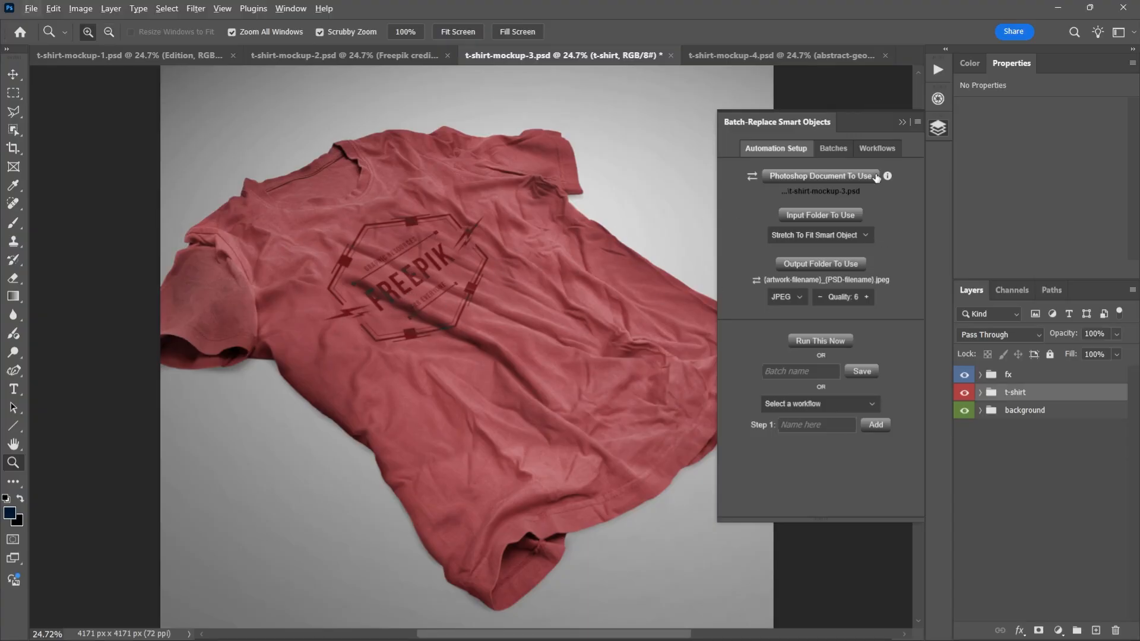
- Choose the ARTWORK IMAGES folder inside T-Shirt Mockup Automation as the batch's input folder
{"action": "left_click", "coordinate": [838, 216]}
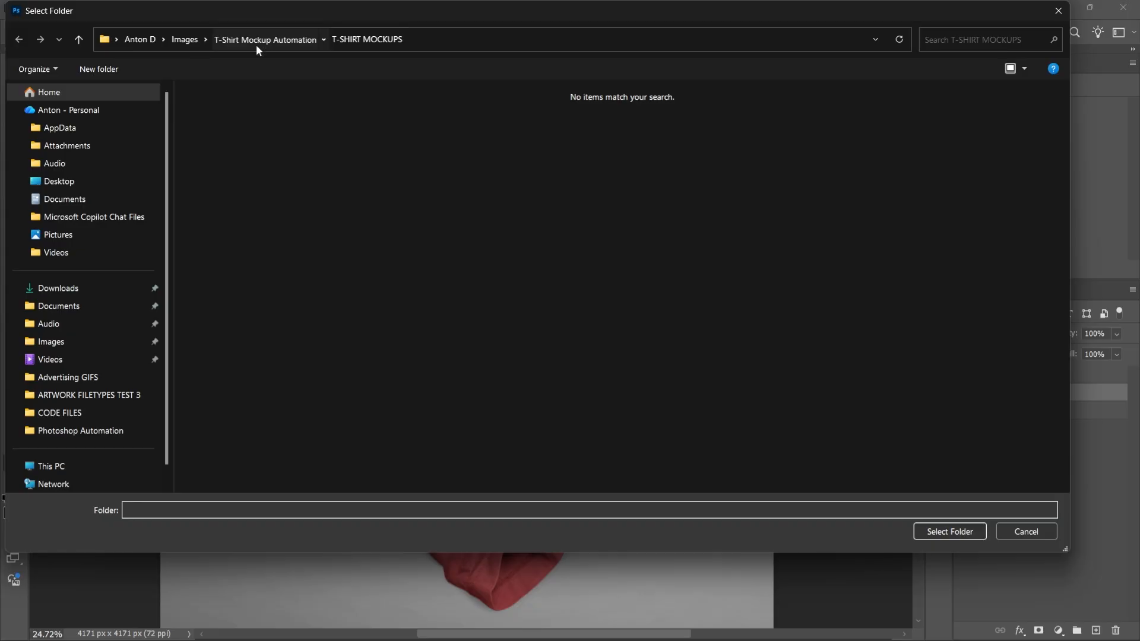
{"action": "left_click", "coordinate": [256, 40]}
{"action": "double_click", "coordinate": [242, 108]}
{"action": "left_click", "coordinate": [979, 530]}
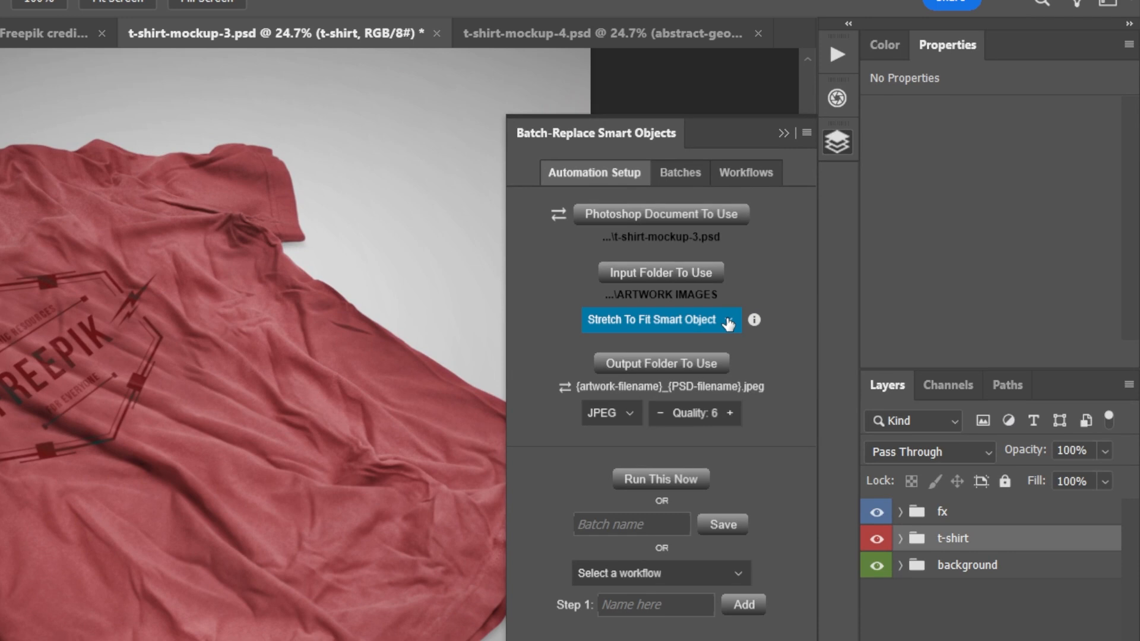
- Set the artwork fitting option to Contain Inside Smart Object and check the artwork images in File Explorer
{"action": "left_click", "coordinate": [728, 323]}
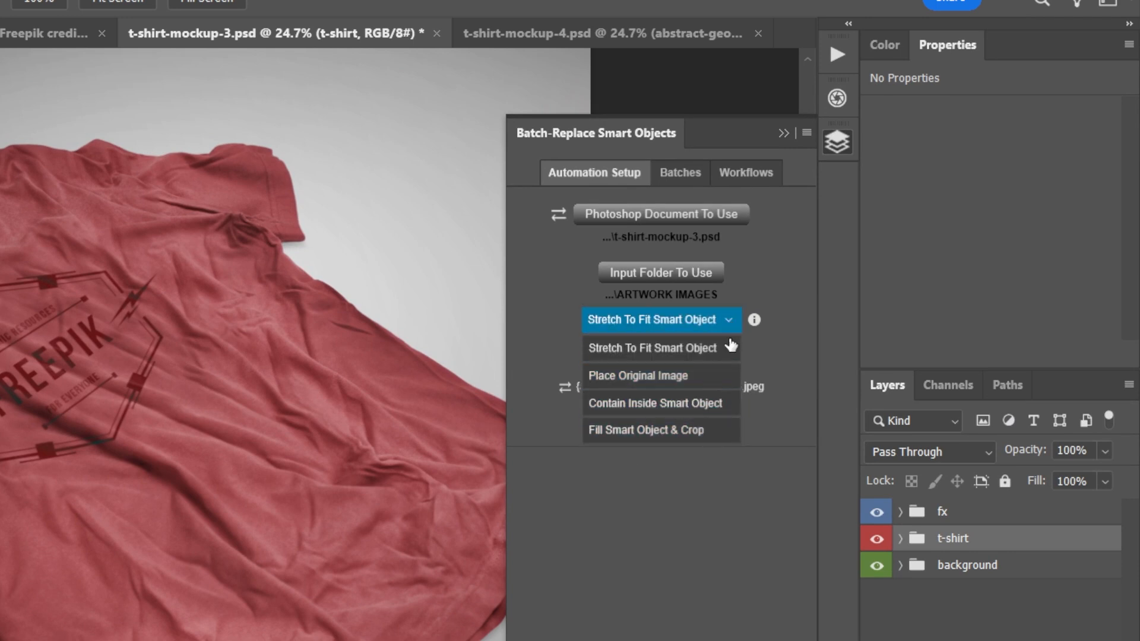
{"action": "left_click", "coordinate": [729, 408]}
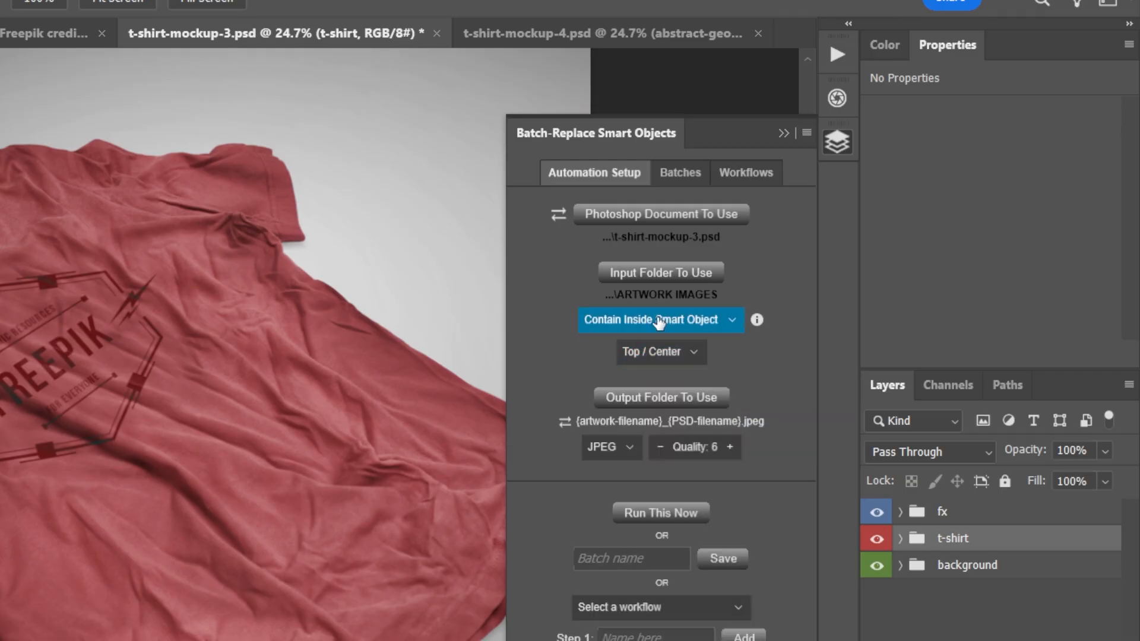
{"action": "key", "text": "alt+Tab"}
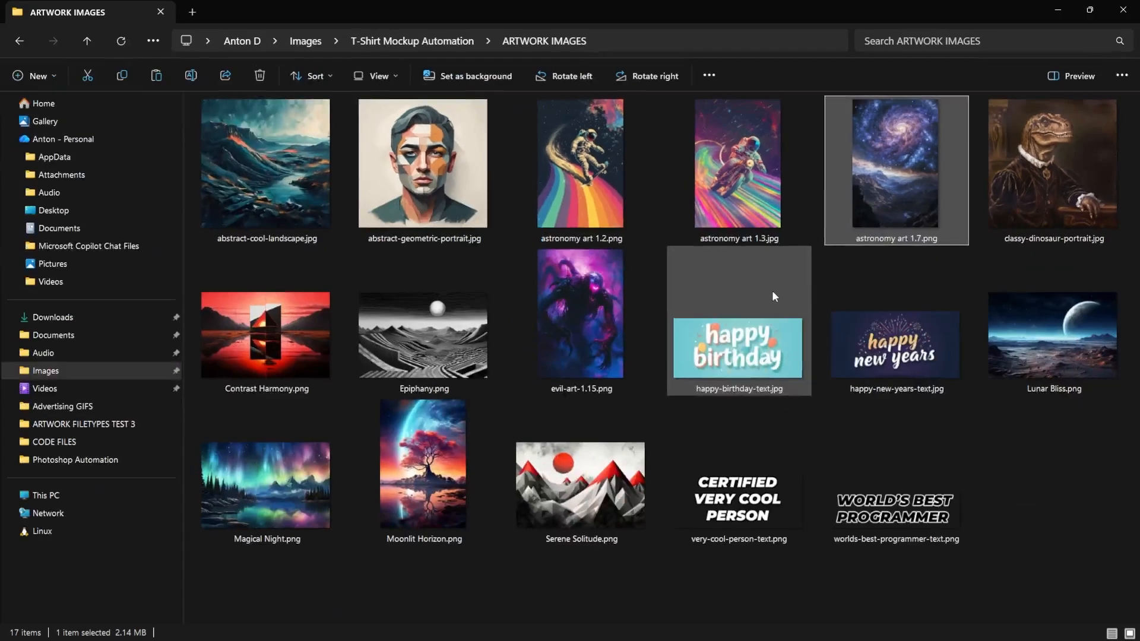
{"action": "left_click", "coordinate": [907, 495]}
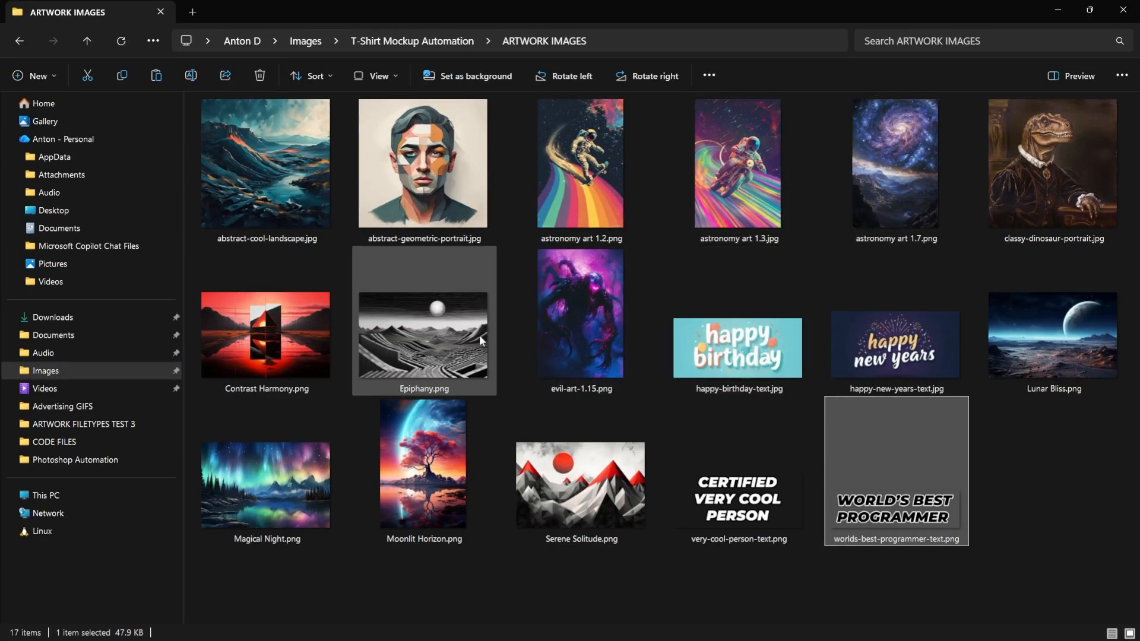
{"action": "left_click", "coordinate": [405, 194]}
{"action": "key", "text": "alt+Tab"}
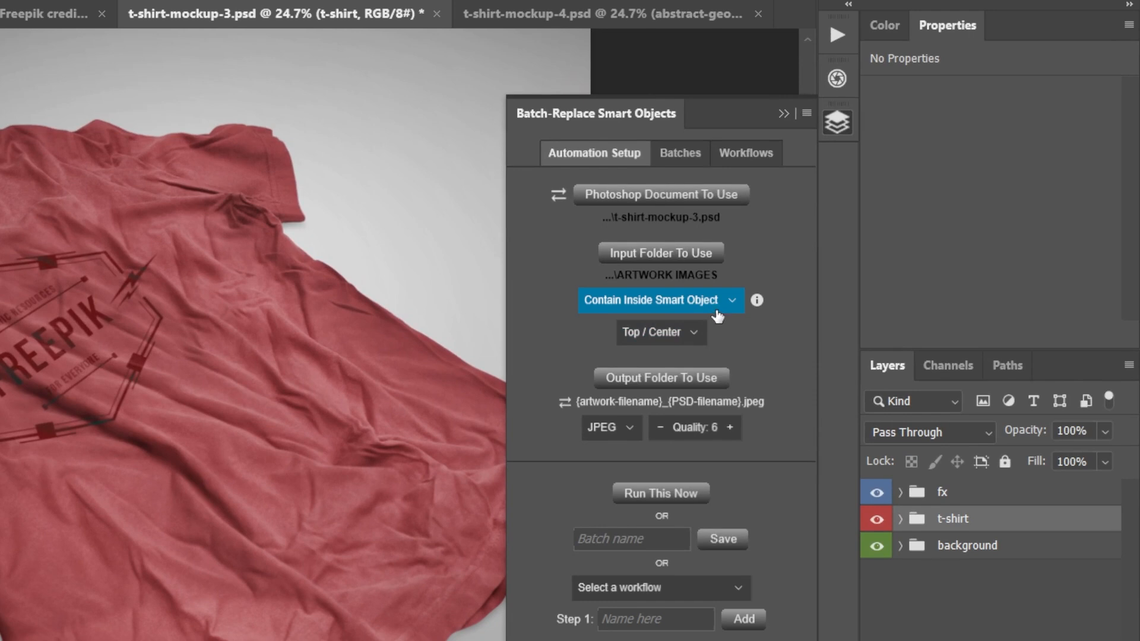
- Try the Center / Center alignment for the contained artwork and restore Top / Center
{"action": "left_click", "coordinate": [681, 344]}
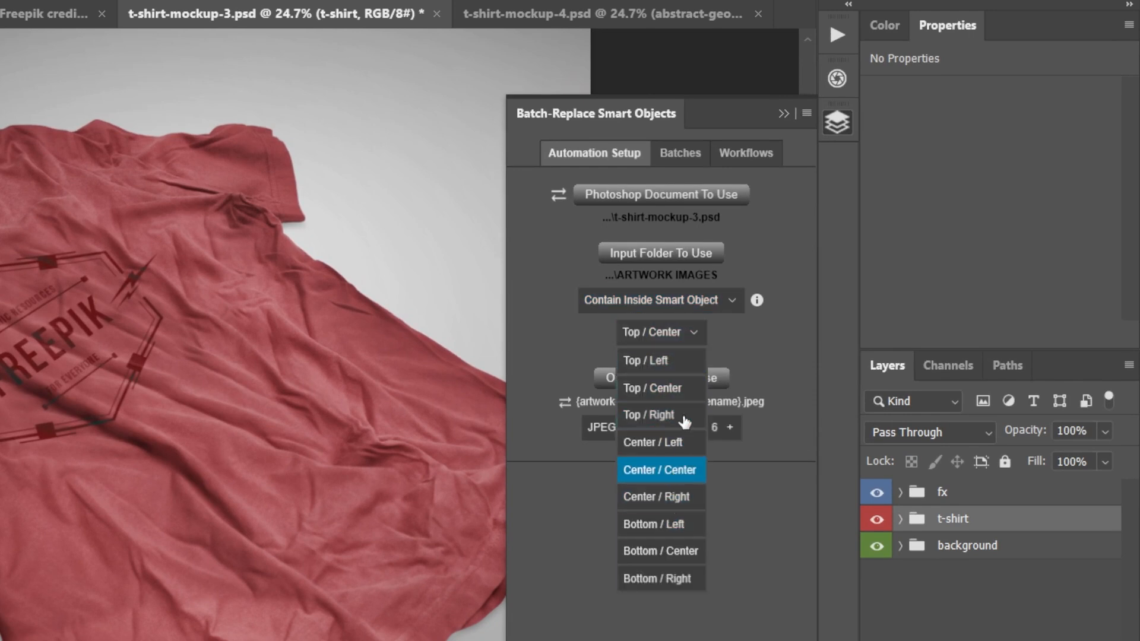
{"action": "left_click", "coordinate": [660, 470]}
{"action": "left_click", "coordinate": [665, 344]}
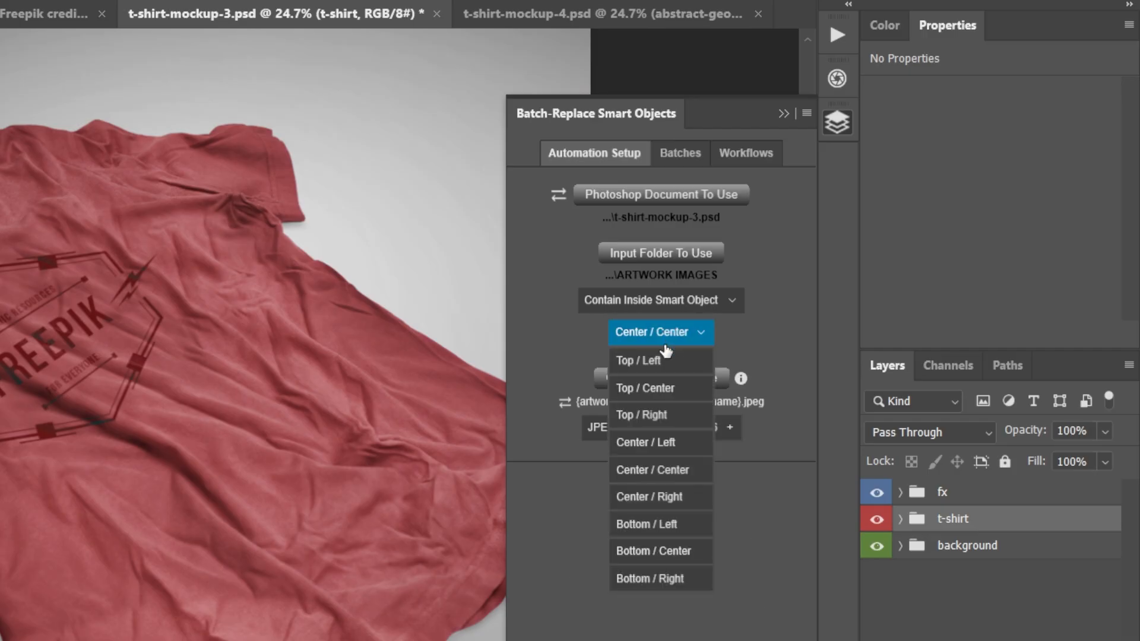
{"action": "left_click", "coordinate": [664, 388]}
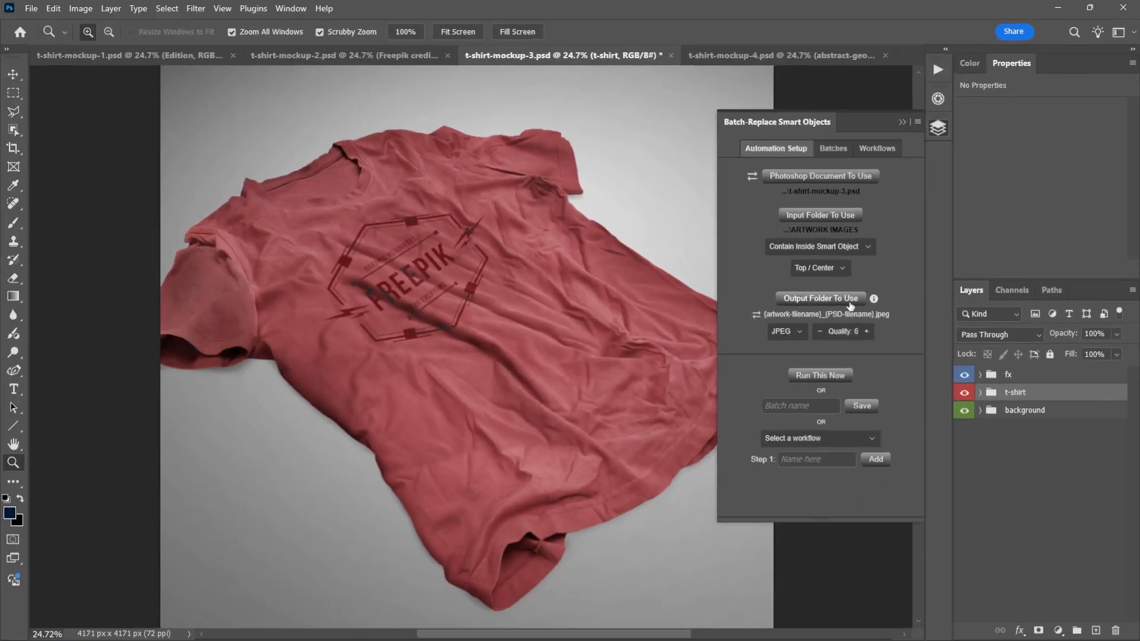
- Choose the FINAL EXPORTED MOCKUPS folder inside T-Shirt Mockup Automation as the batch's output folder
{"action": "left_click", "coordinate": [705, 319]}
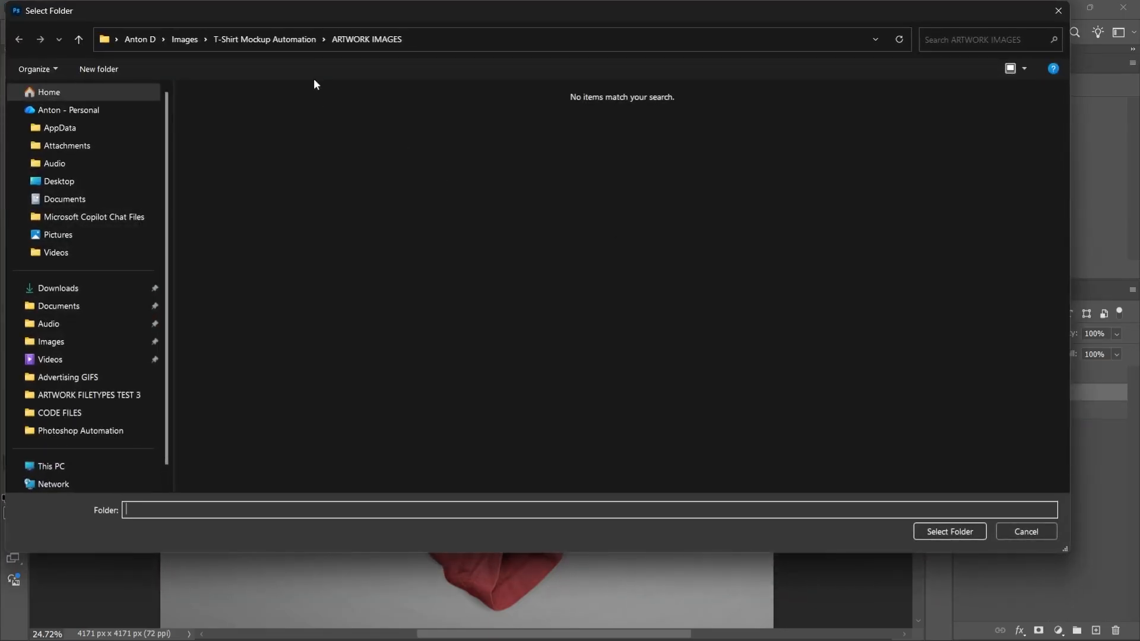
{"action": "left_click", "coordinate": [265, 39]}
{"action": "double_click", "coordinate": [275, 125]}
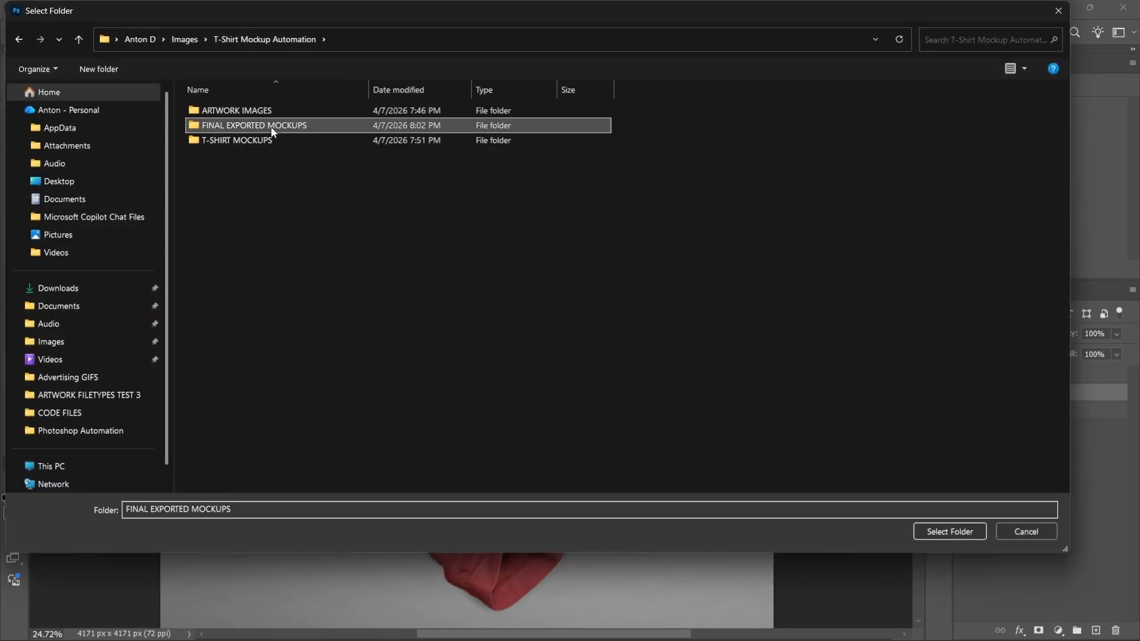
{"action": "left_click", "coordinate": [950, 532]}
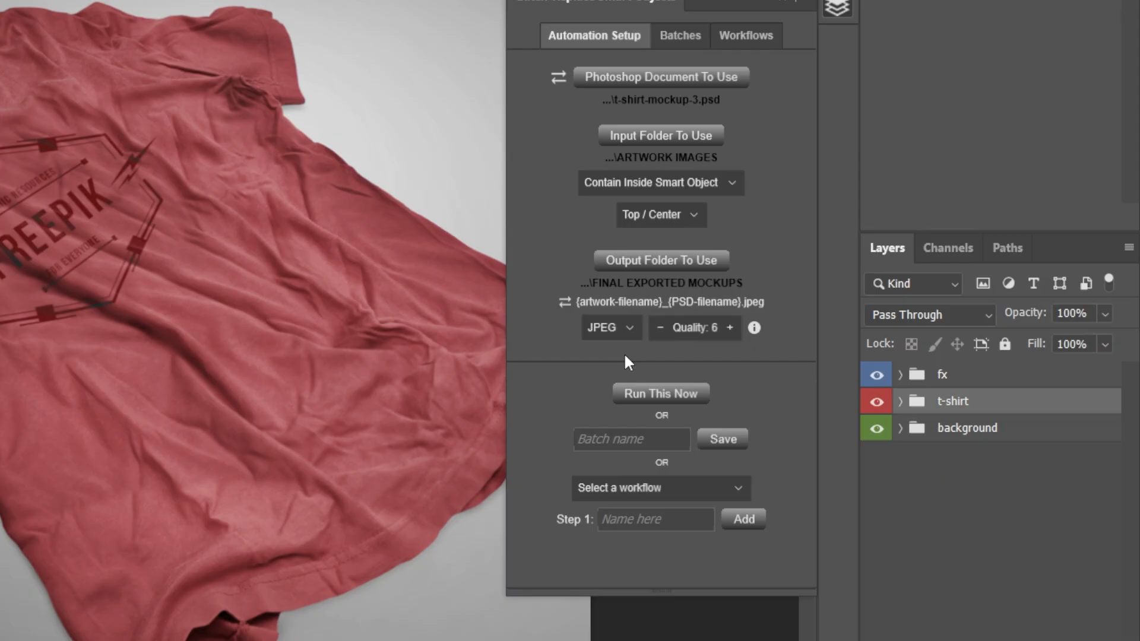
- Review the export file formats, choose JPEG, and try other quality levels before returning the quality to 6
{"action": "left_click", "coordinate": [630, 336]}
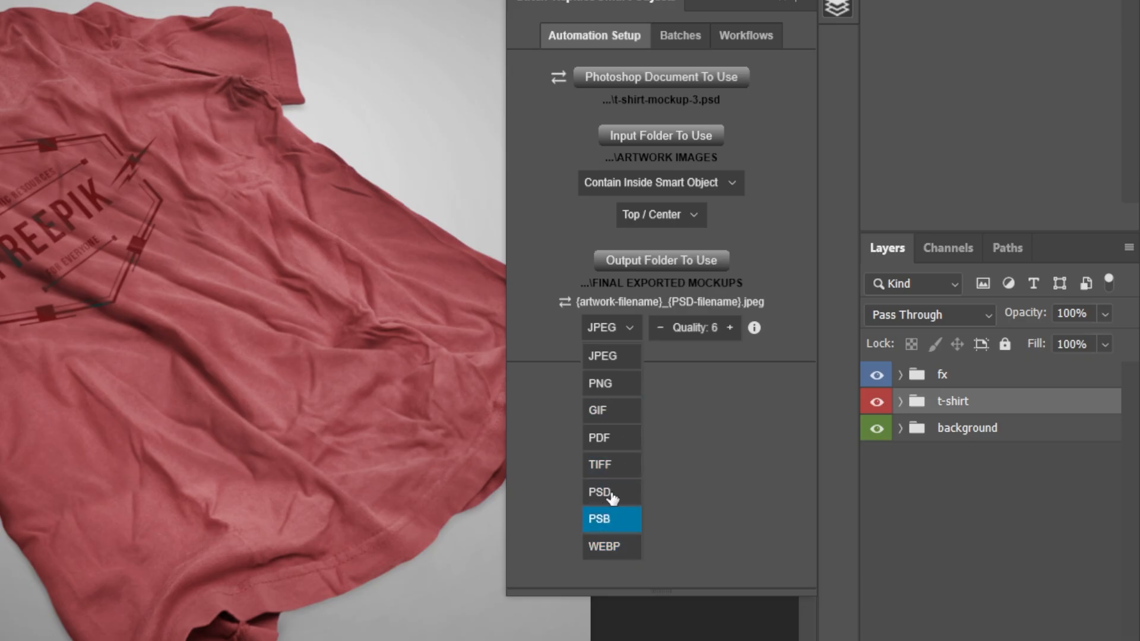
{"action": "left_click", "coordinate": [615, 357]}
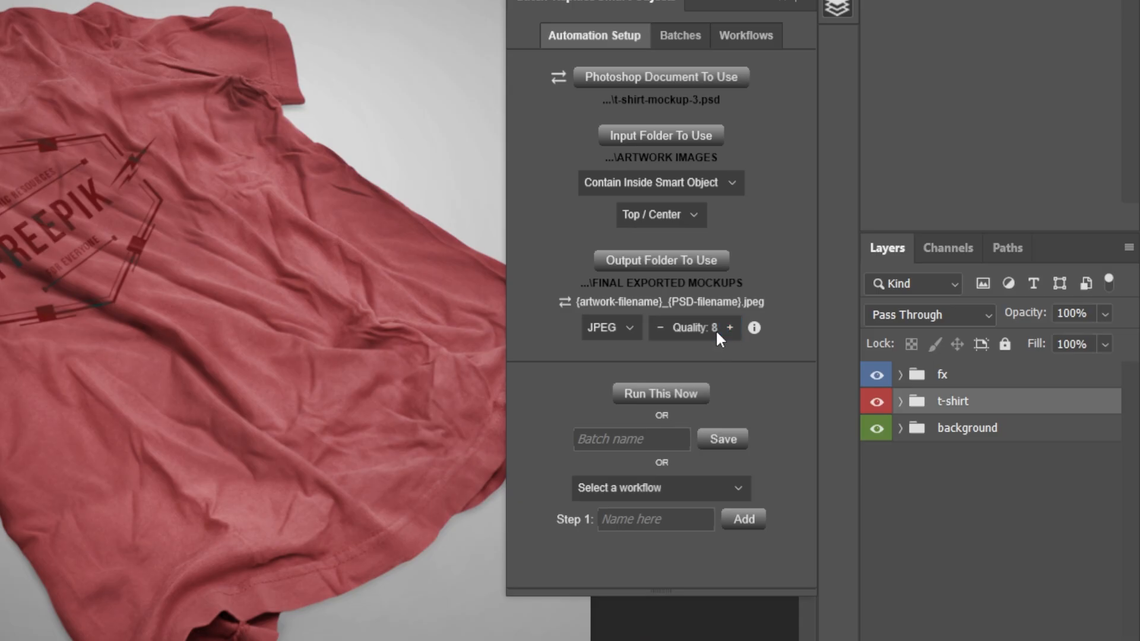
{"action": "left_click", "coordinate": [660, 329]}
{"action": "left_click", "coordinate": [730, 328]}
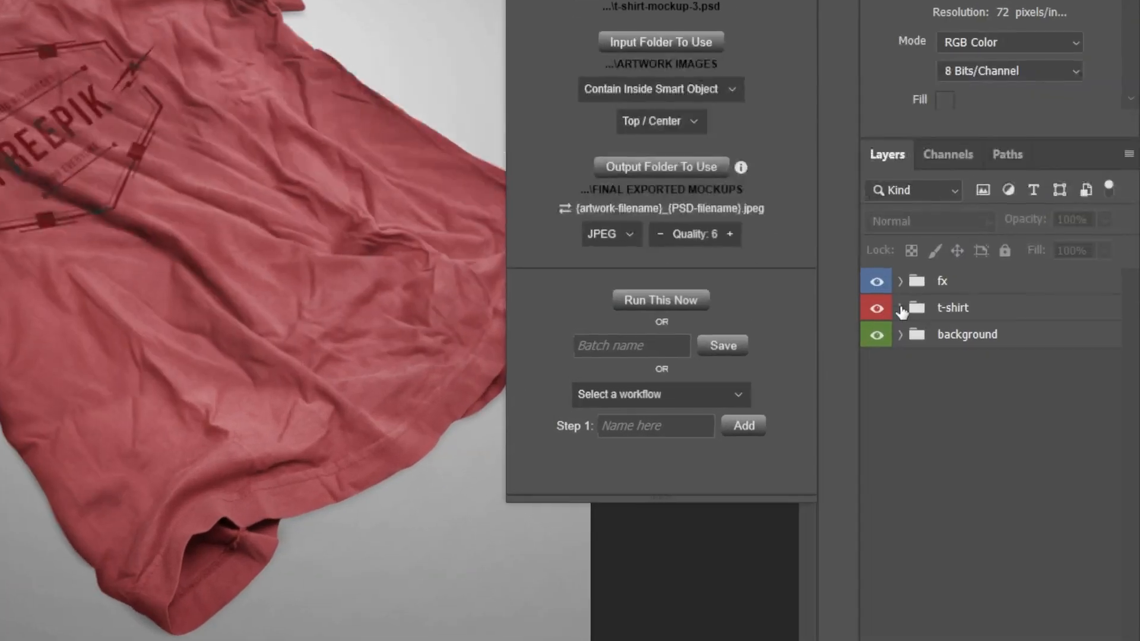
- Replace the contents of the print smart object in the t-shirt group with abstract-geometric-portrait.jpg
{"action": "left_click", "coordinate": [981, 394]}
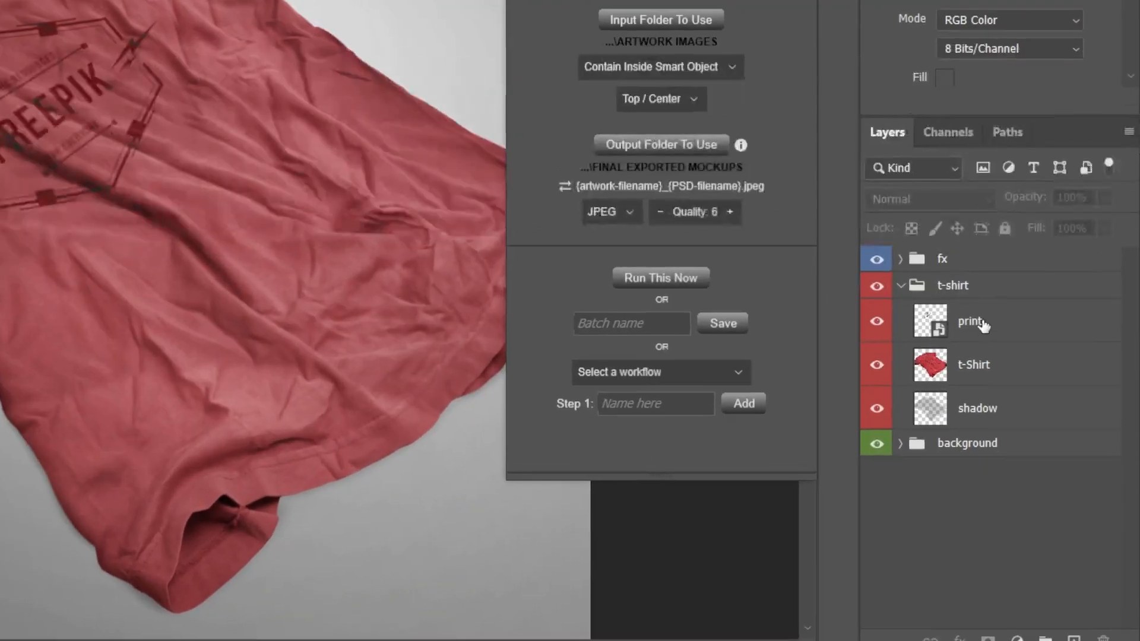
{"action": "right_click", "coordinate": [1037, 416]}
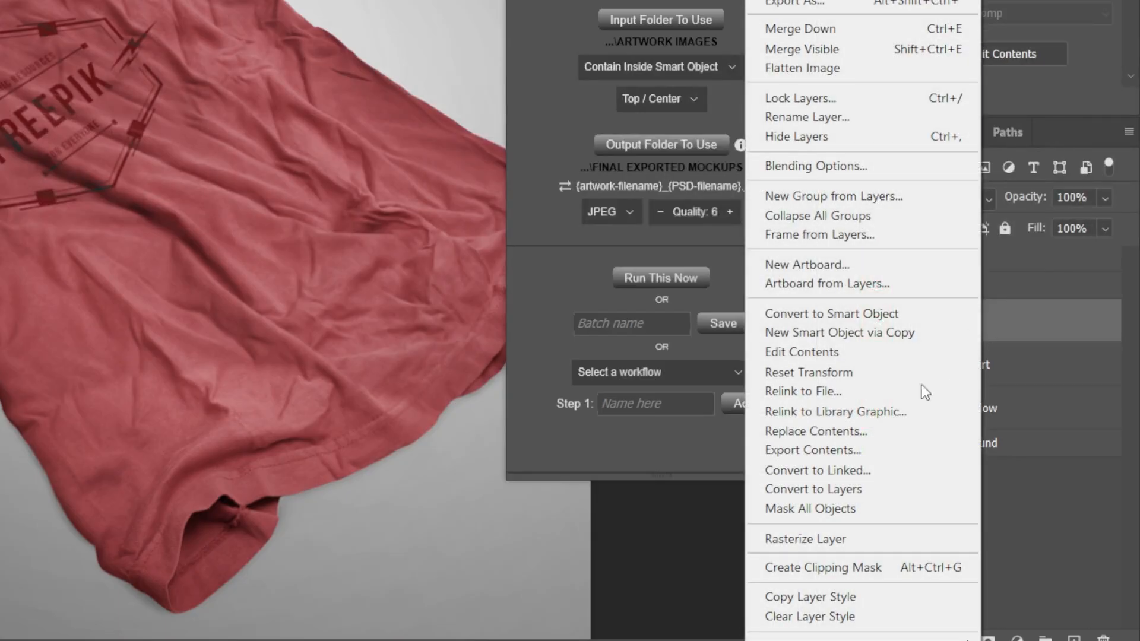
{"action": "left_click", "coordinate": [853, 431]}
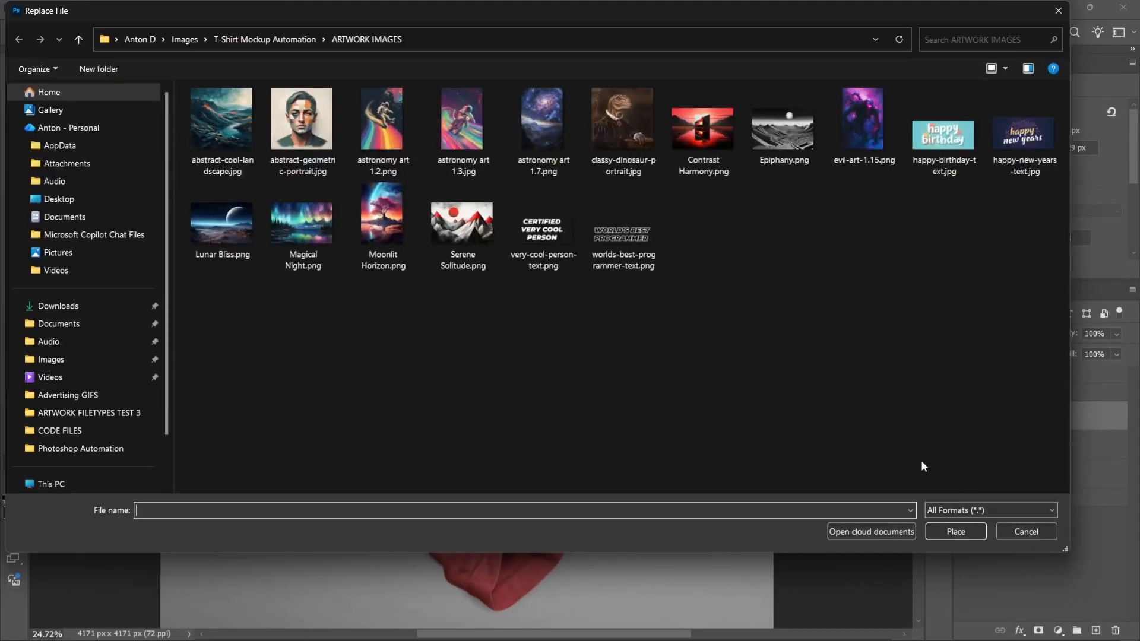
{"action": "double_click", "coordinate": [307, 139]}
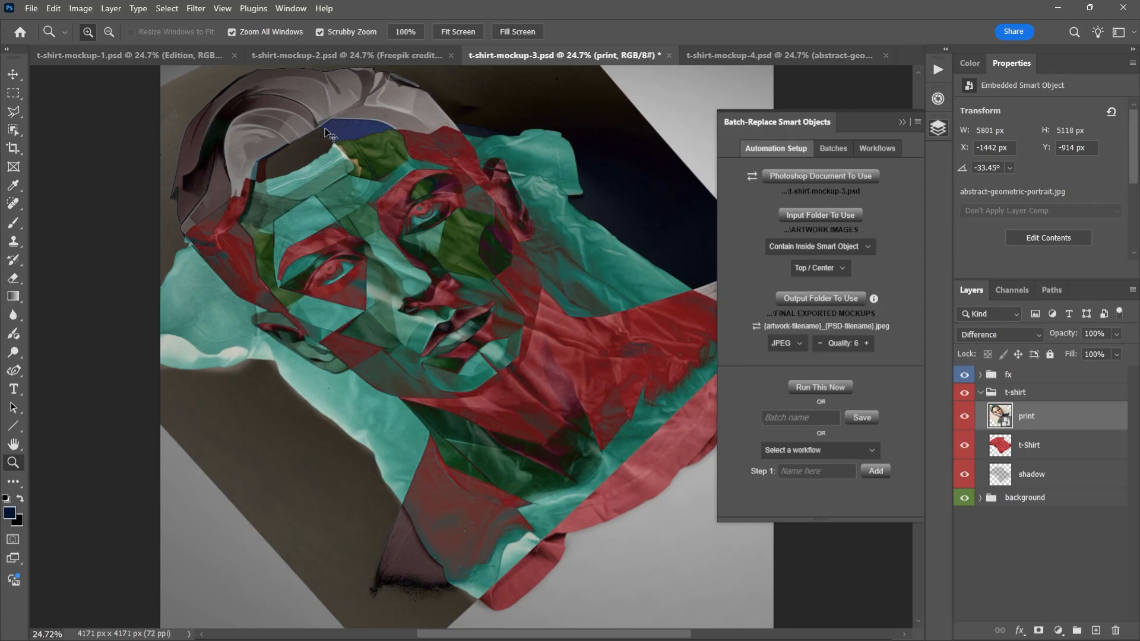
- Scale the print layer's replaced artwork to 100% width and height, trying 125% and 110% before settling on 100%
{"action": "key", "text": "ctrl+t"}
{"action": "key", "text": "ctrl+t"}
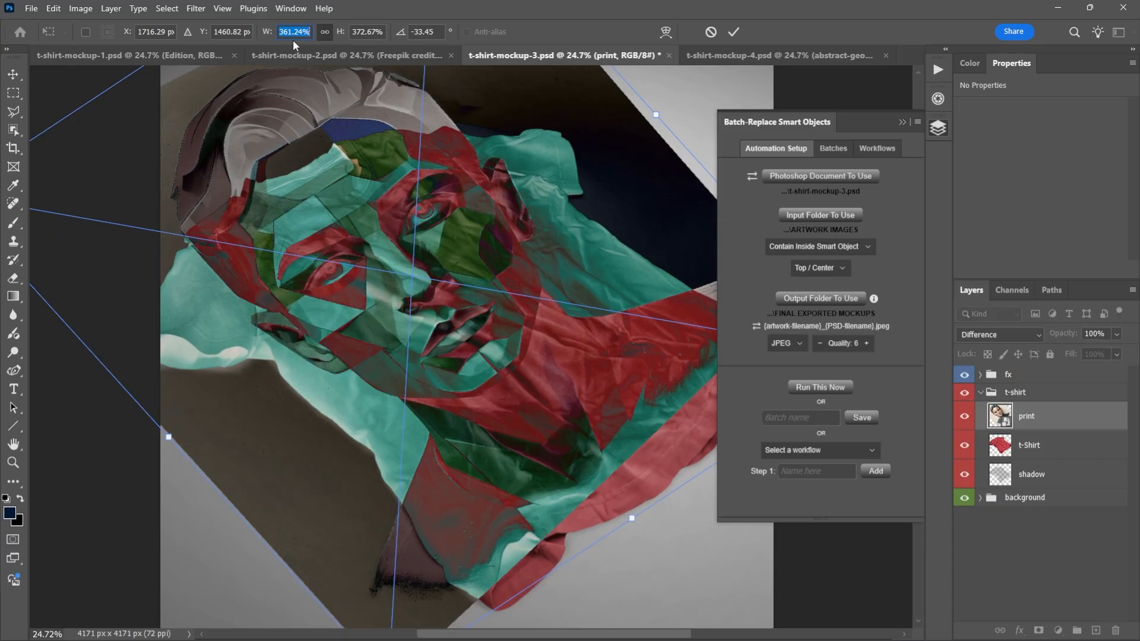
{"action": "type", "text": "100"}
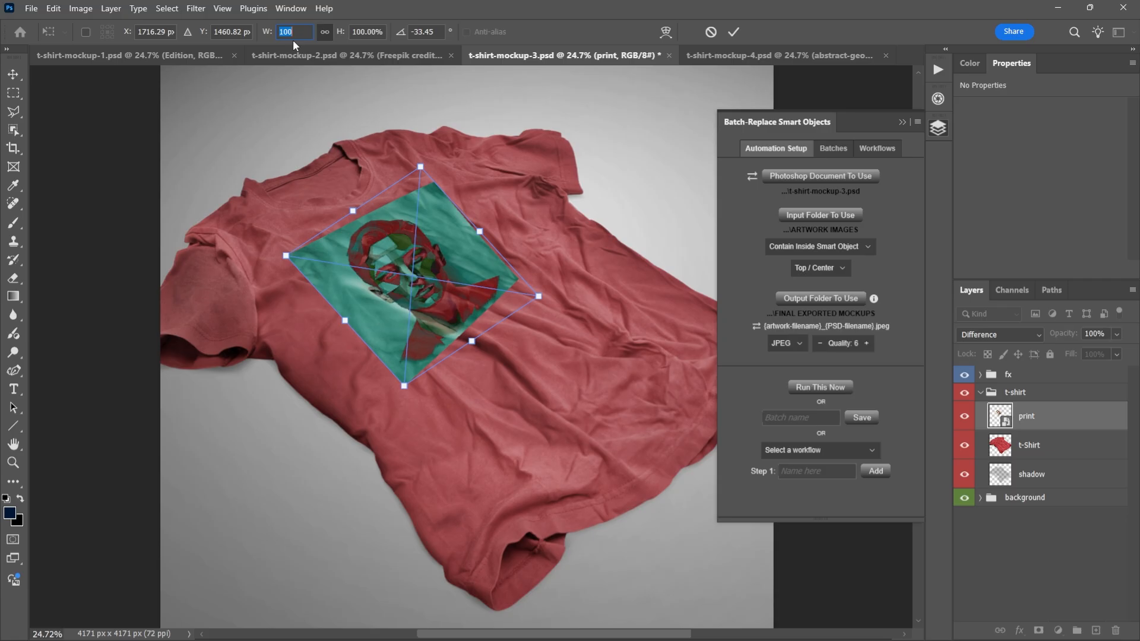
{"action": "type", "text": "125"}
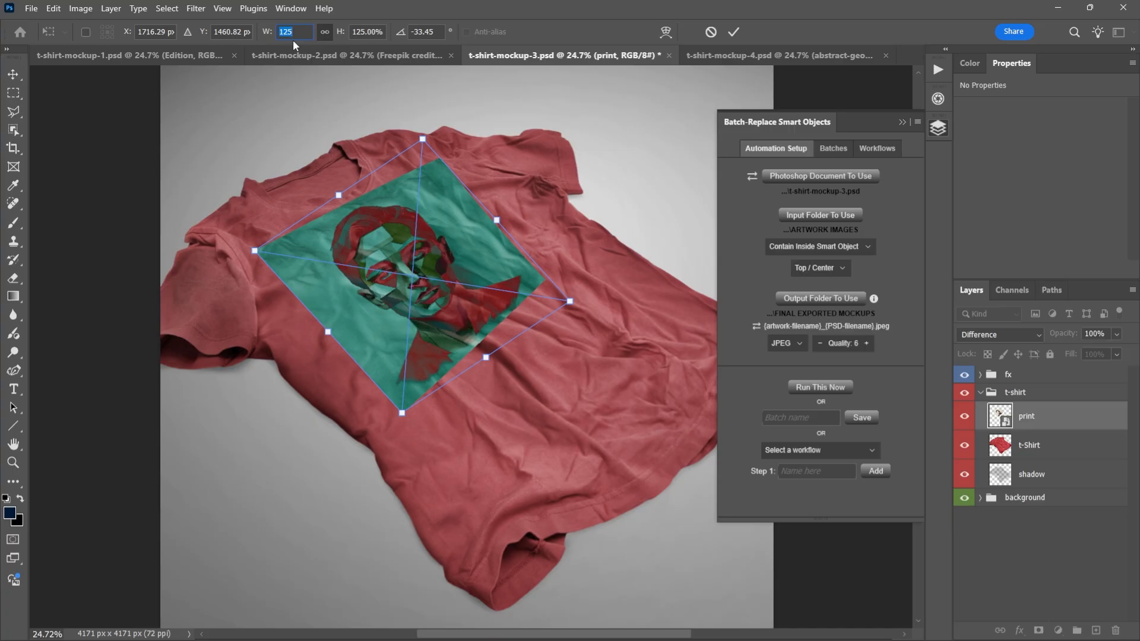
{"action": "type", "text": "110"}
{"action": "type", "text": "100"}
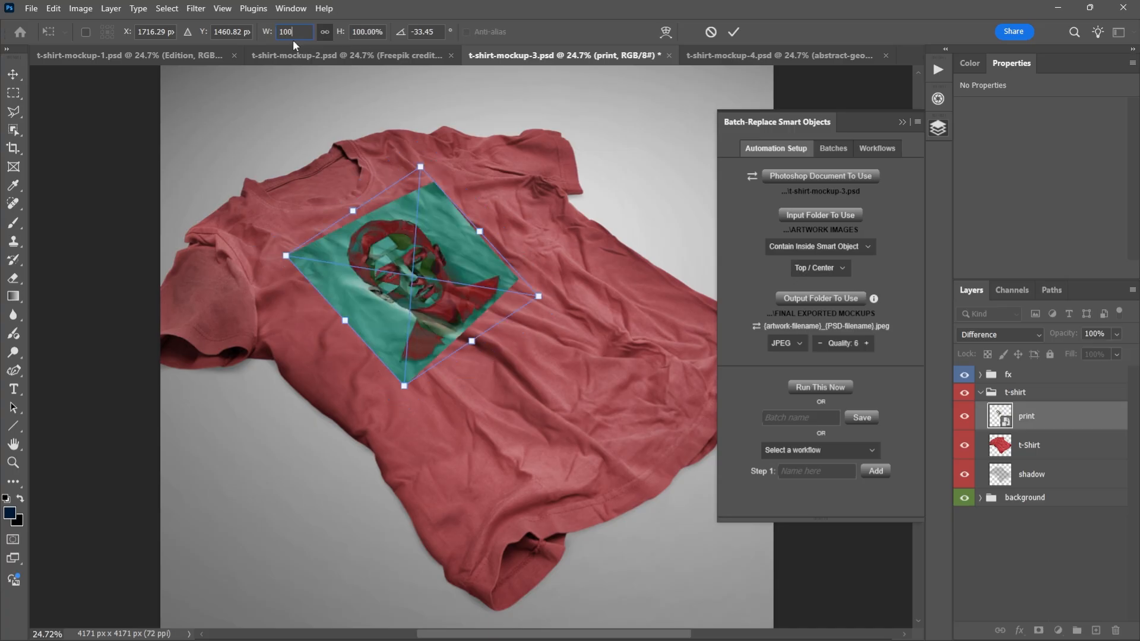
{"action": "key", "text": "Return"}
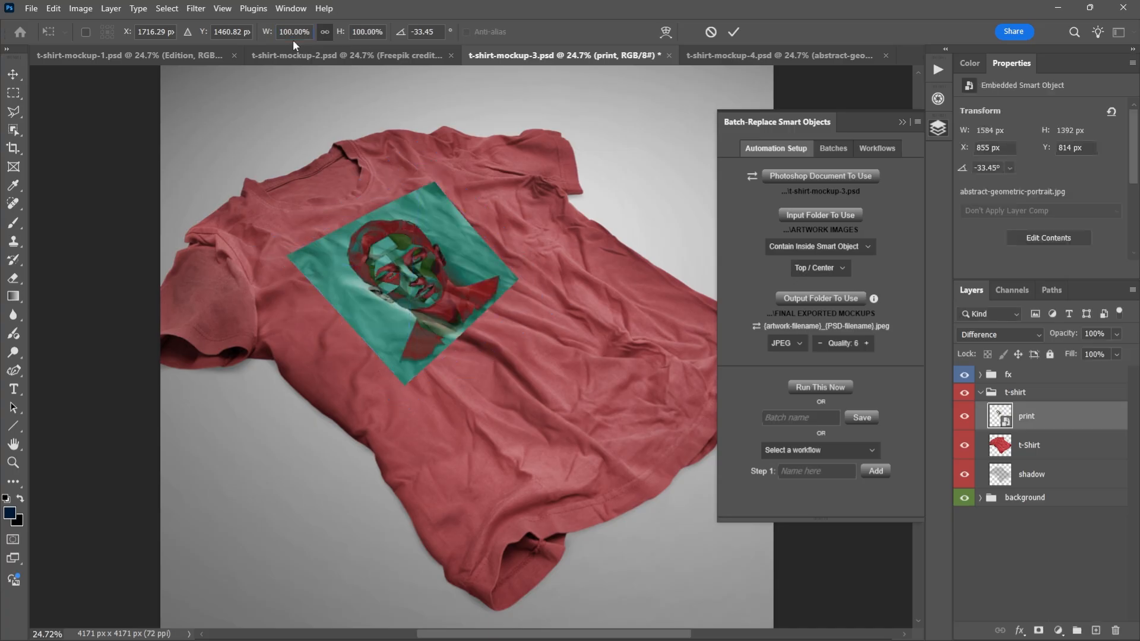
- Set the blend mode of the print layer in the t-shirt group to Normal
{"action": "key", "text": "z"}
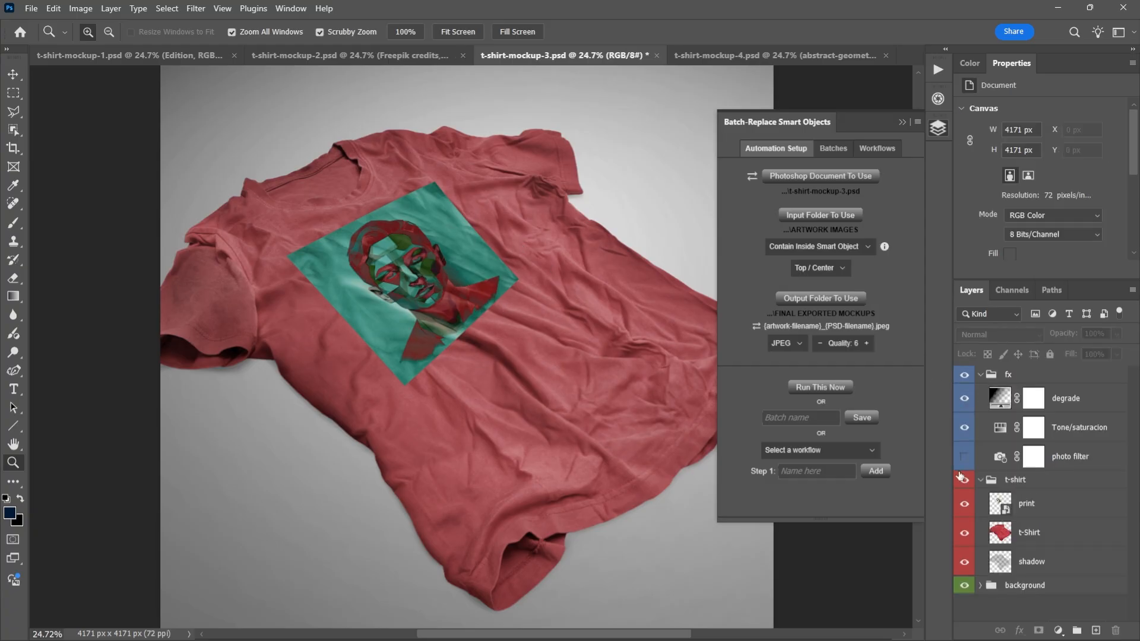
{"action": "left_click", "coordinate": [1047, 512]}
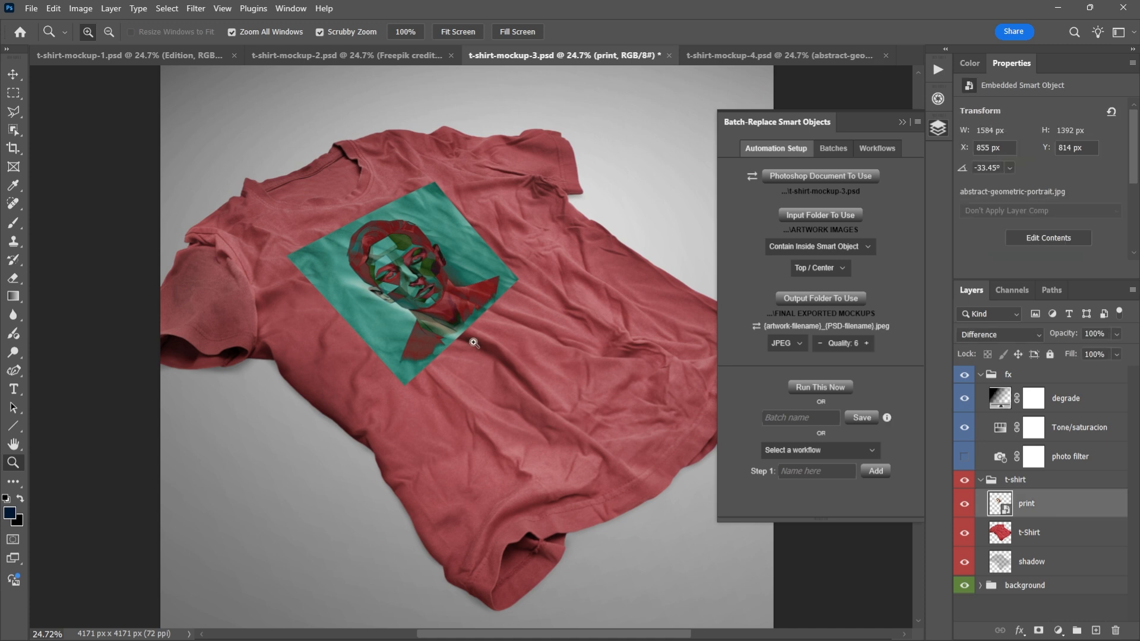
{"action": "left_click", "coordinate": [1017, 334]}
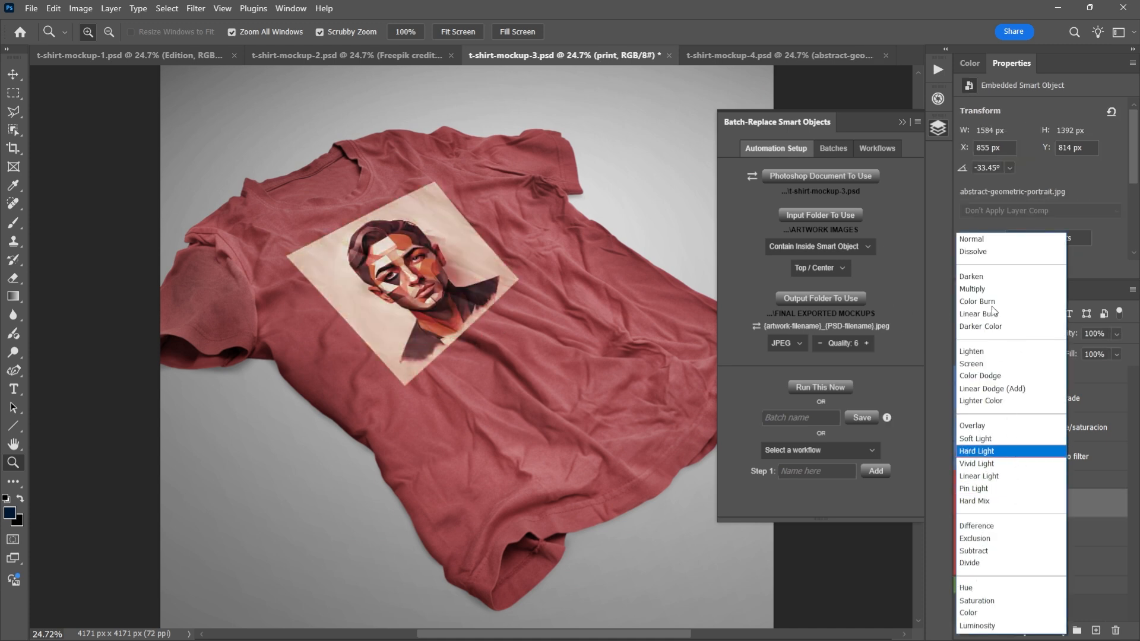
{"action": "left_click", "coordinate": [995, 242]}
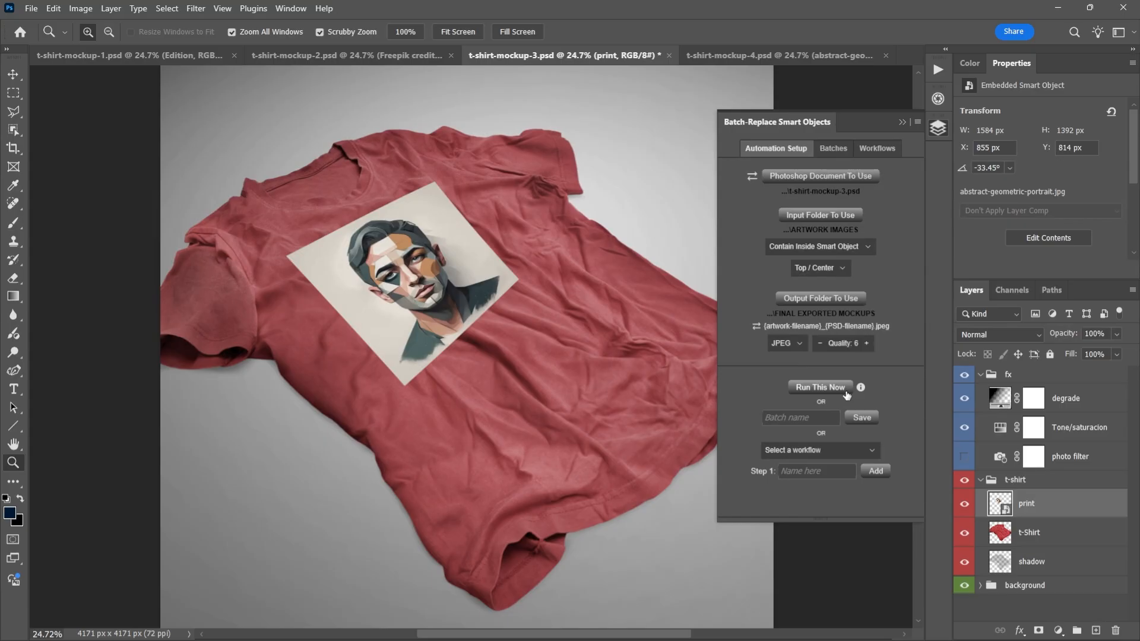
- Run the configured smart object batch replacement immediately and dismiss its completion message
{"action": "left_click", "coordinate": [847, 394]}
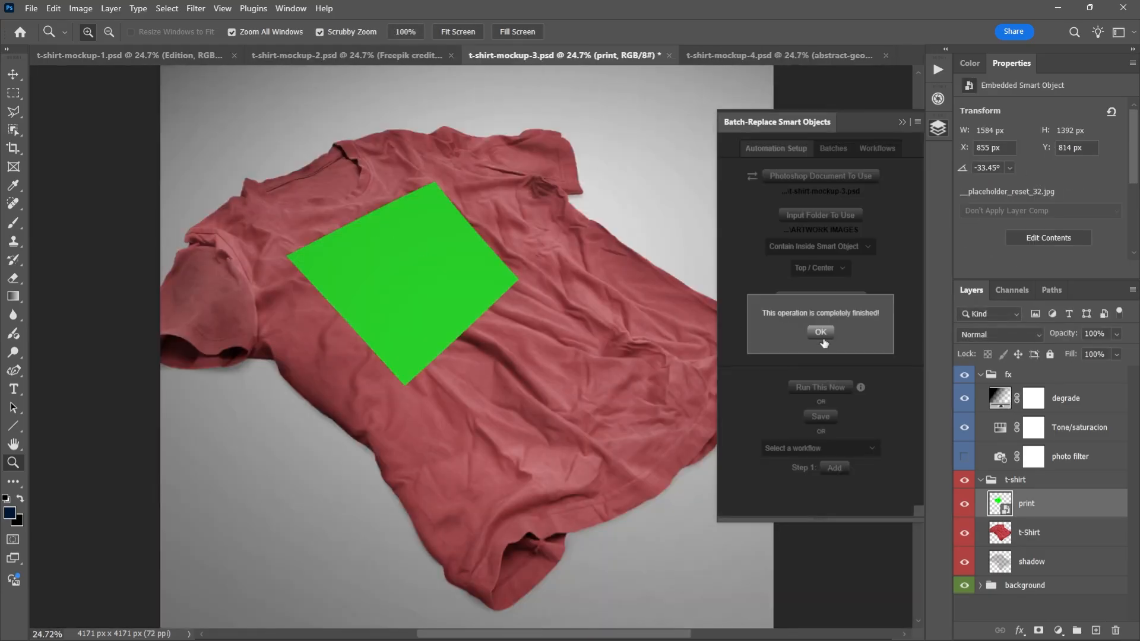
{"action": "left_click", "coordinate": [822, 333]}
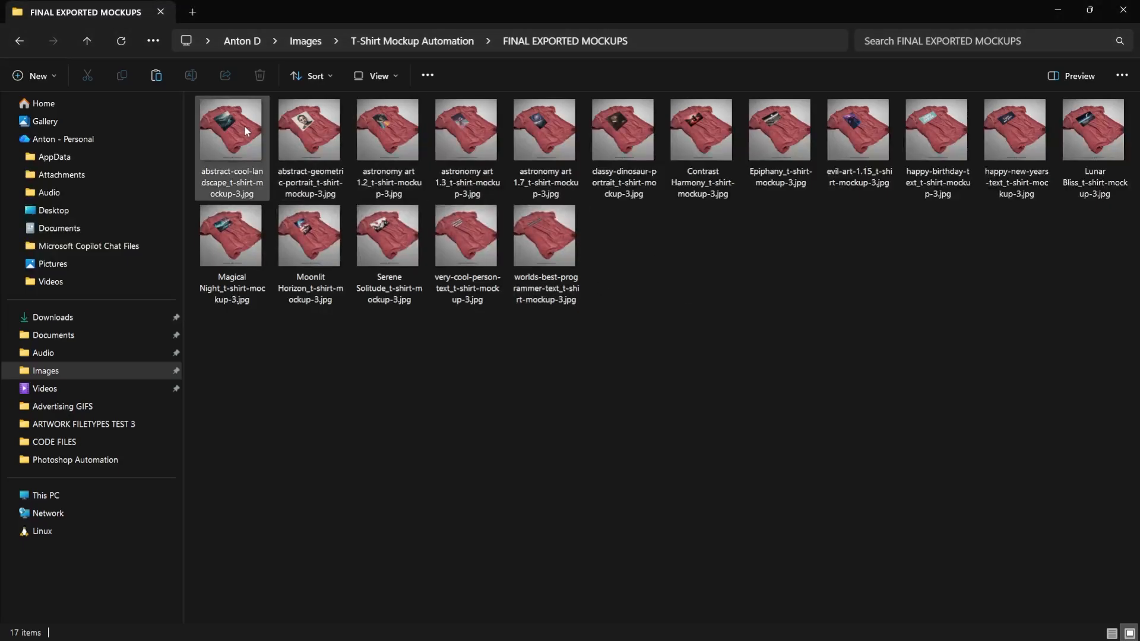
- Enlarge the thumbnails in FINAL EXPORTED MOCKUPS, open abstract-cool-landscape_t-shirt-mockup-3.jpg, and compare artwork placement across the first three exports
{"action": "scroll", "coordinate": [380, 185], "scroll_direction": "up", "scroll_amount": 2}
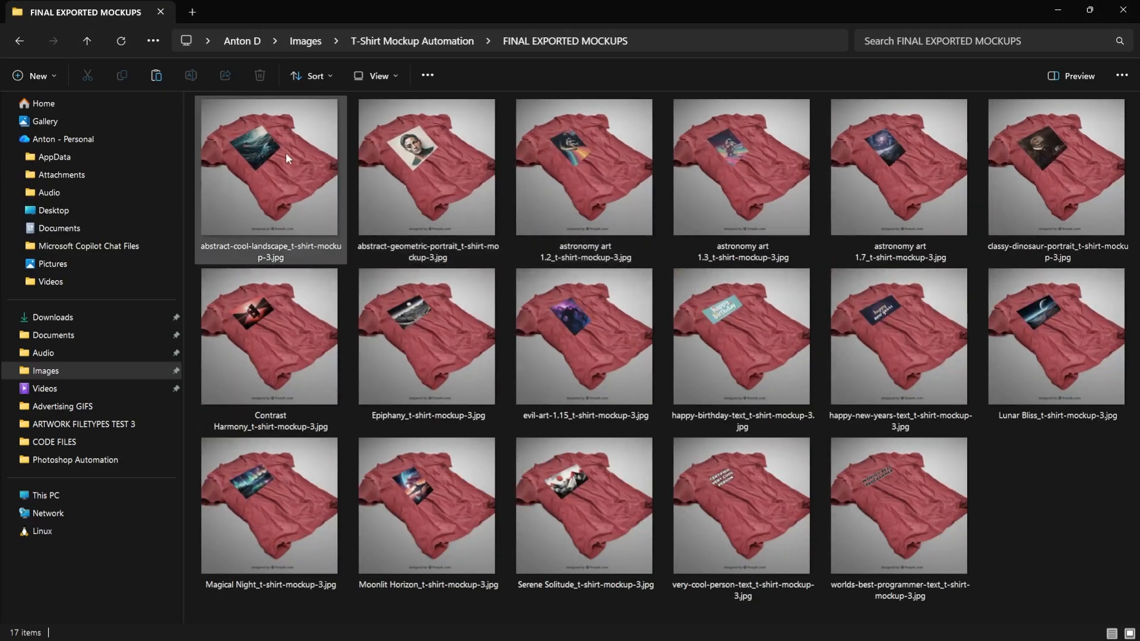
{"action": "left_click", "coordinate": [251, 137]}
{"action": "double_click", "coordinate": [279, 138]}
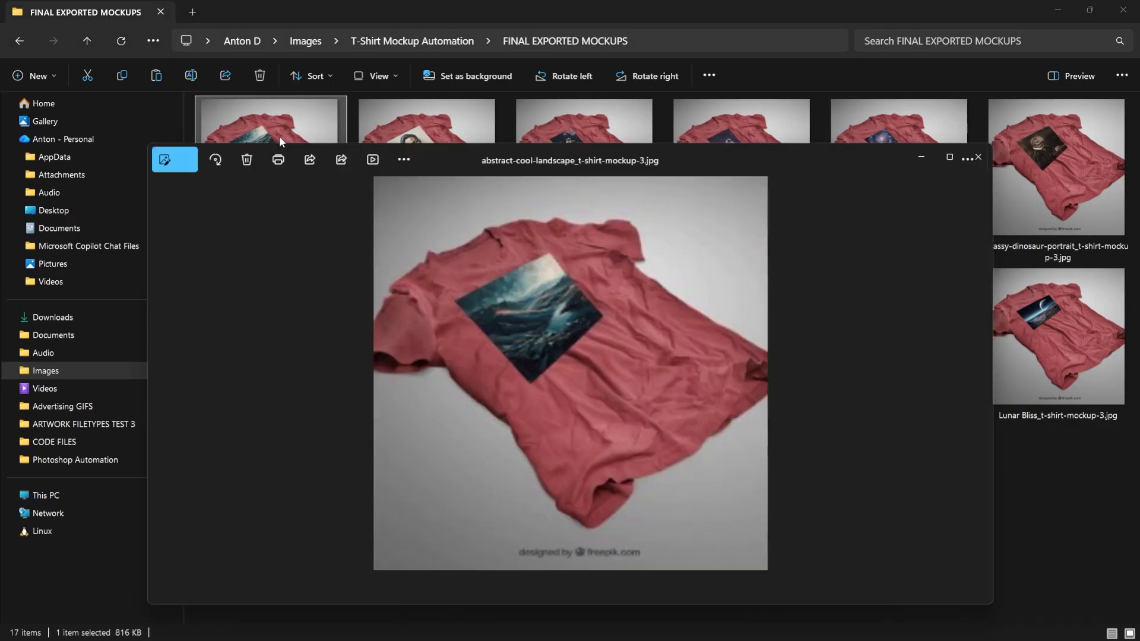
{"action": "key", "text": "Right"}
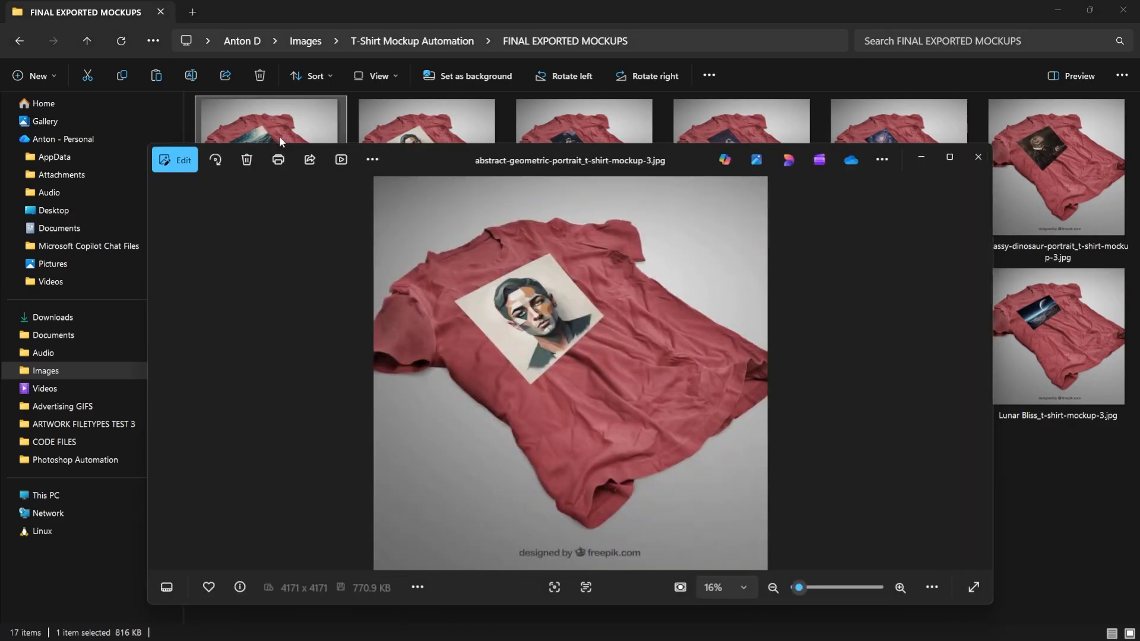
{"action": "key", "text": "Left"}
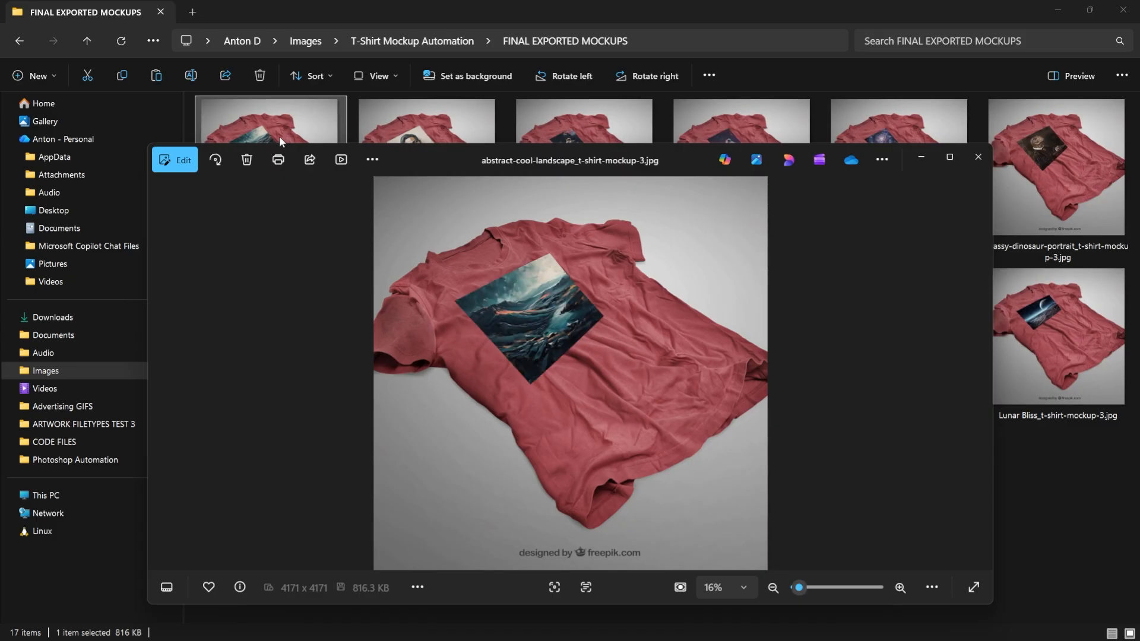
{"action": "key", "text": "Right"}
{"action": "key", "text": "Left"}
{"action": "key", "text": "Right"}
{"action": "key", "text": "Right"}
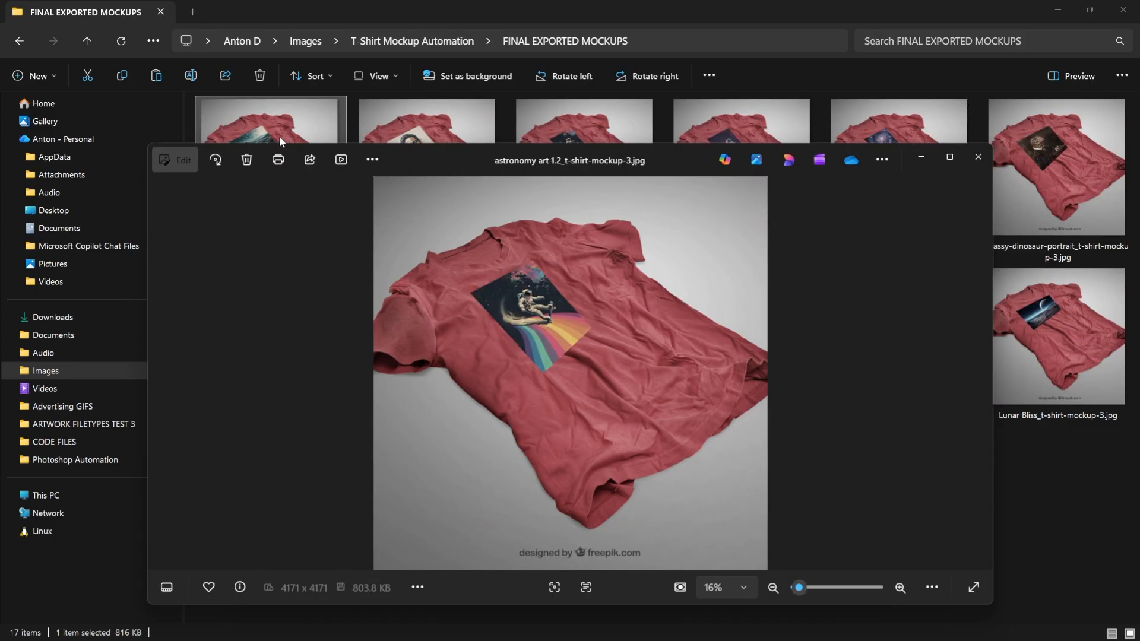
{"action": "key", "text": "Left"}
{"action": "key", "text": "Right"}
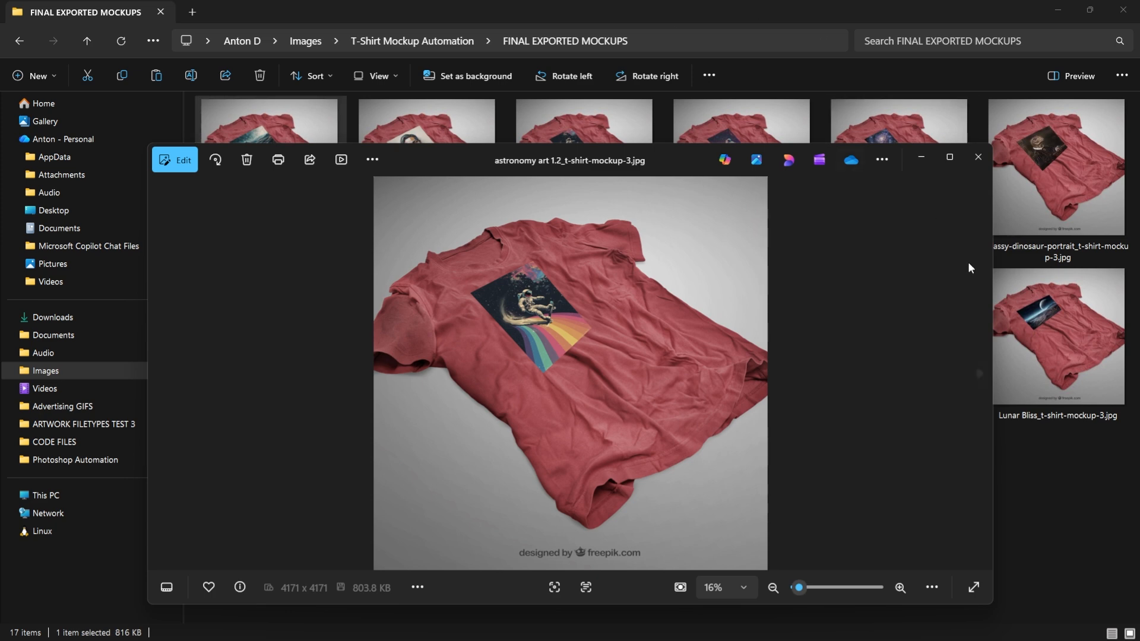
- Maximize the image viewer and examine the remaining exported mockups through worlds-best-programmer-text_t-shirt-mockup-3.jpg, then close the viewer
{"action": "left_click", "coordinate": [950, 157]}
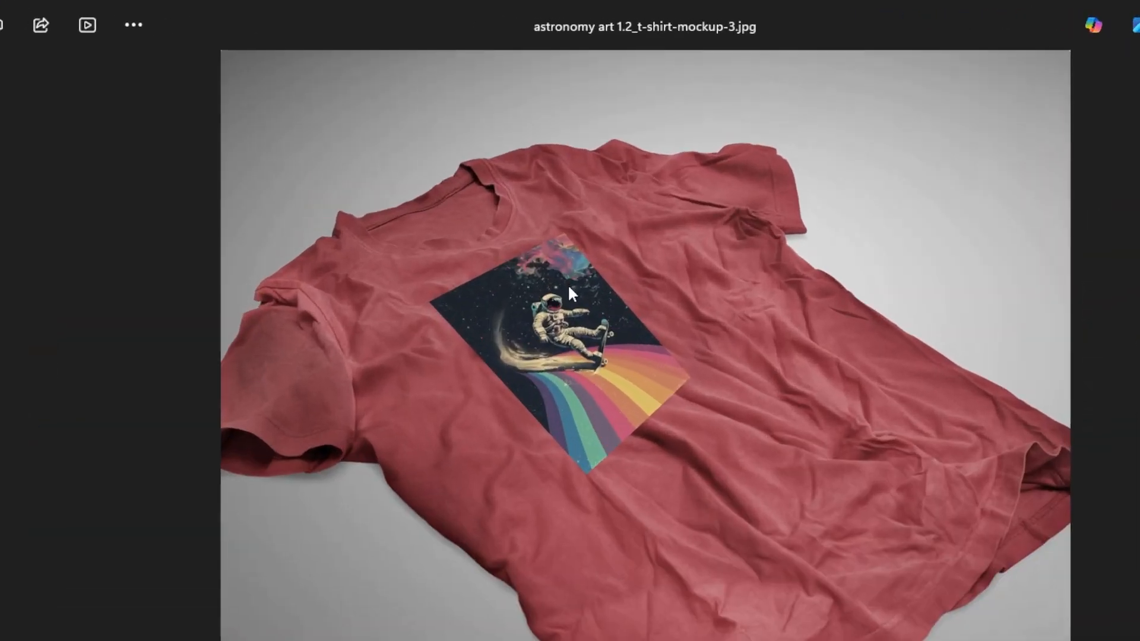
{"action": "key", "text": "Right"}
{"action": "key", "text": "Right"}
{"action": "key", "text": "Right"}
{"action": "key", "text": "Right"}
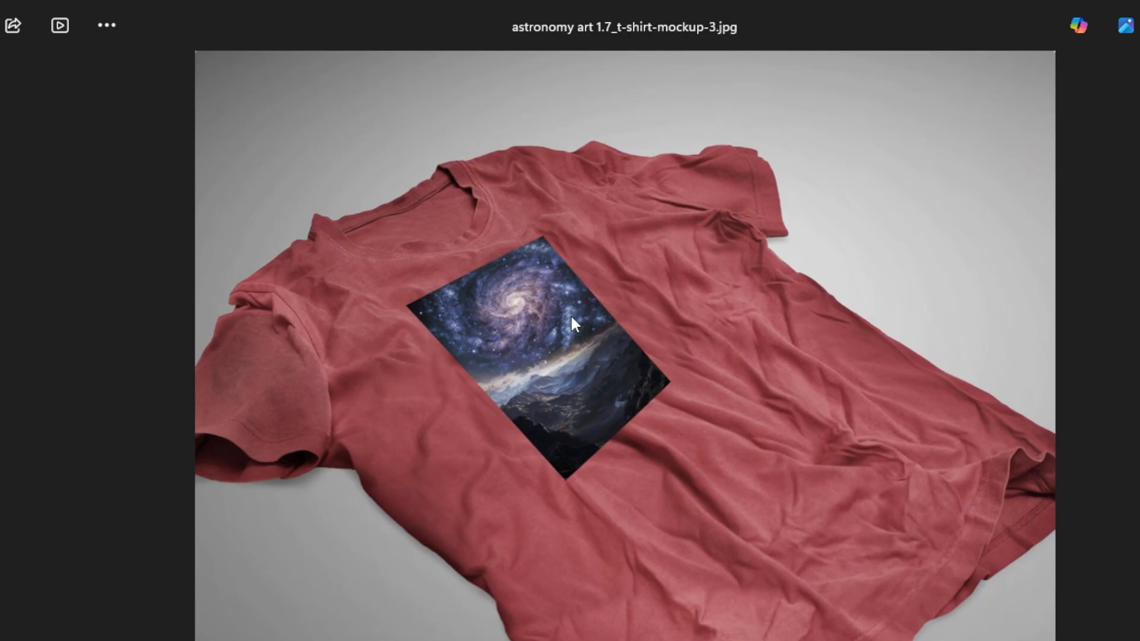
{"action": "key", "text": "Left"}
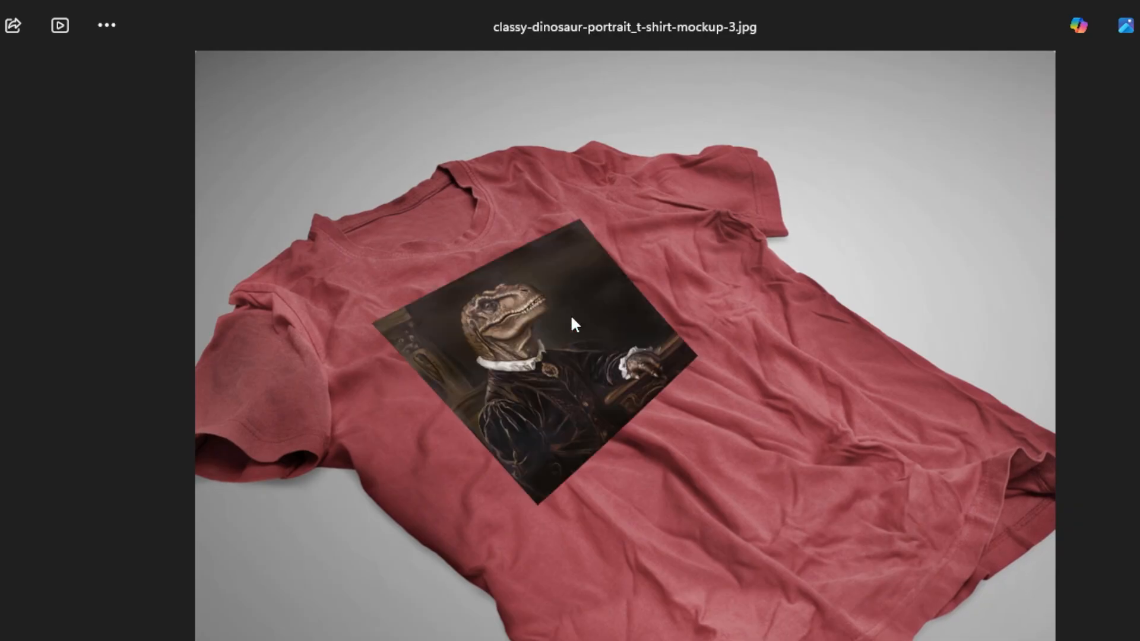
{"action": "key", "text": "Right"}
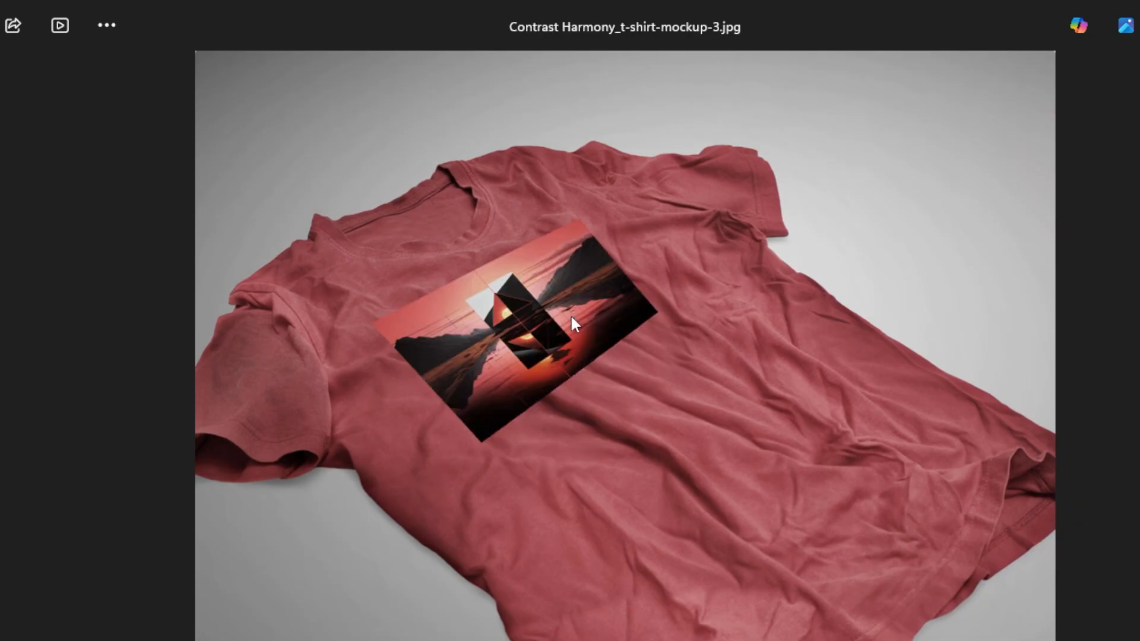
{"action": "key", "text": "Right"}
{"action": "key", "text": "Right"}
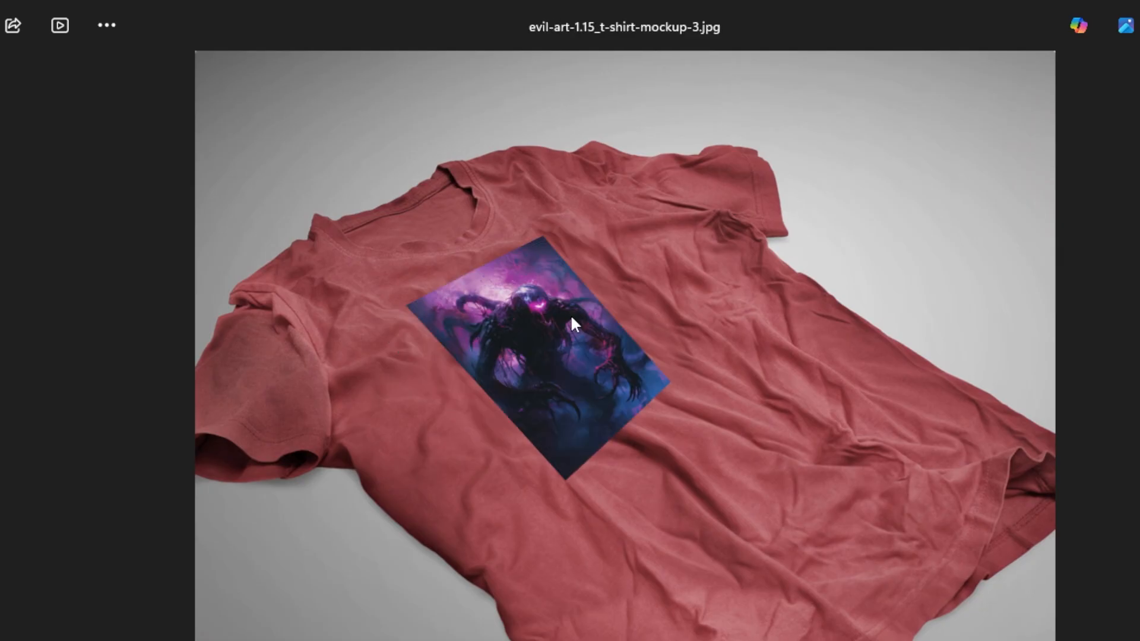
{"action": "key", "text": "Right"}
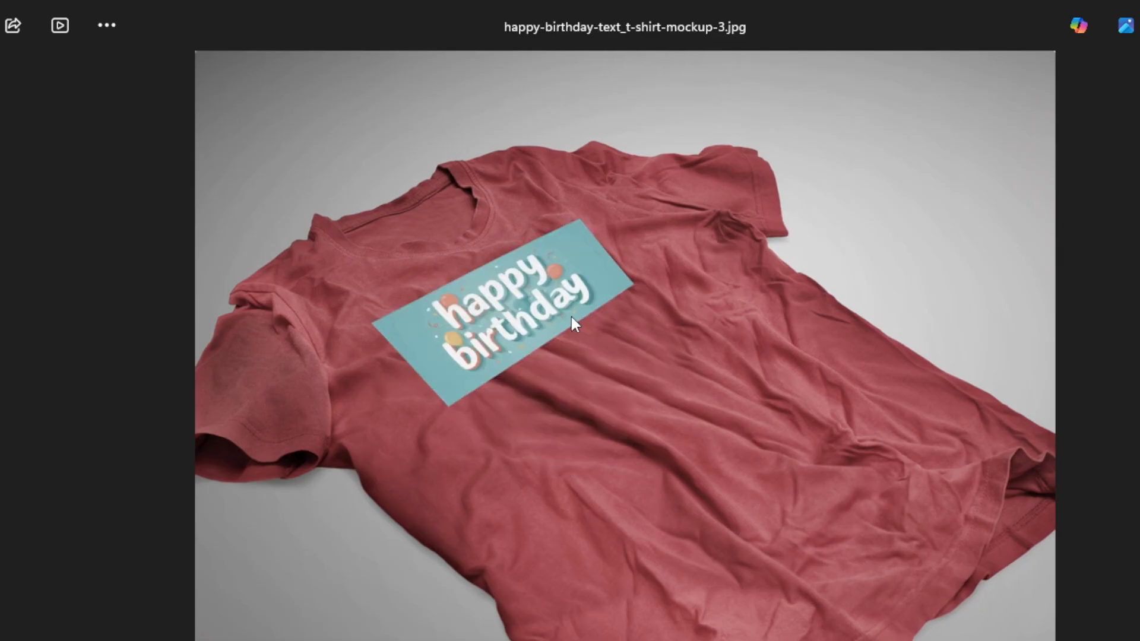
{"action": "key", "text": "Right"}
{"action": "key", "text": "Right"}
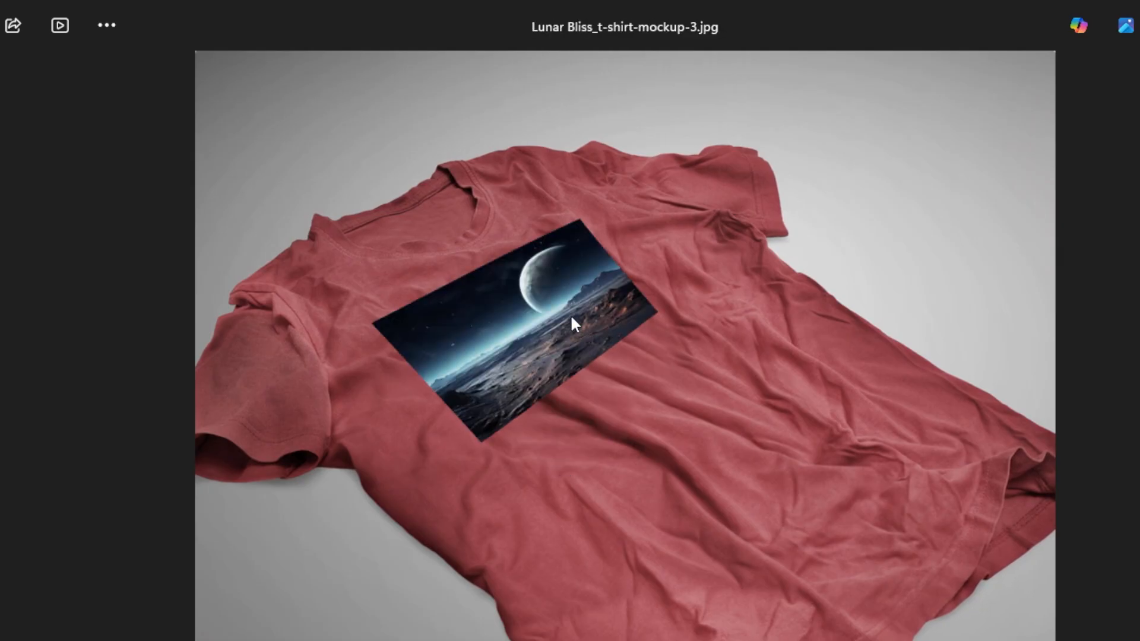
{"action": "key", "text": "Right"}
{"action": "key", "text": "Right"}
{"action": "key", "text": "Right"}
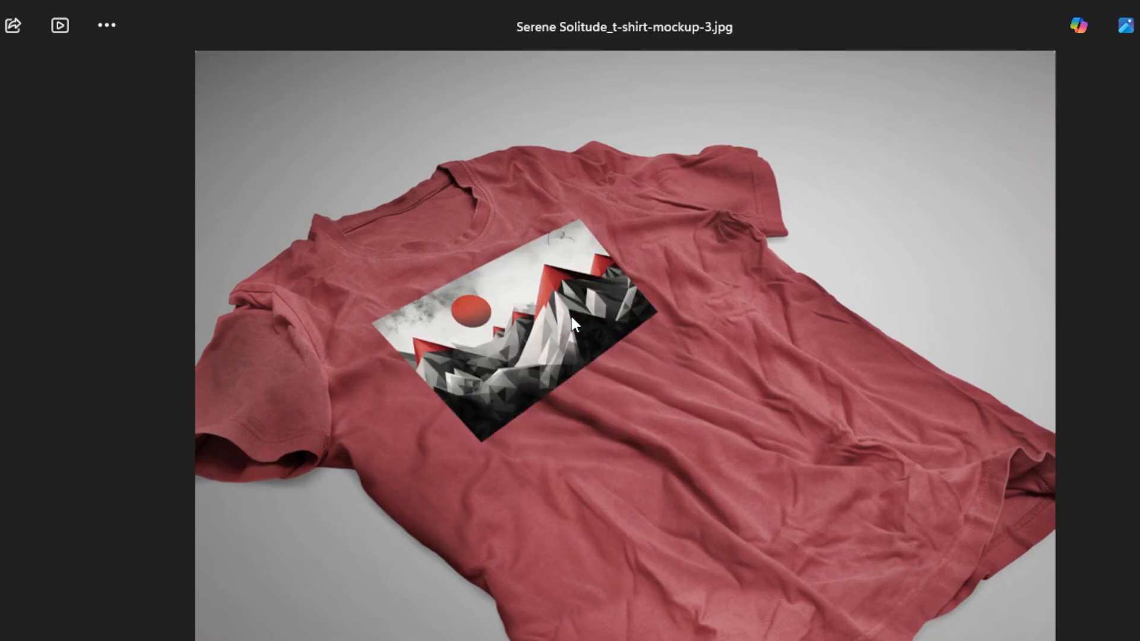
{"action": "key", "text": "Right"}
{"action": "key", "text": "Right"}
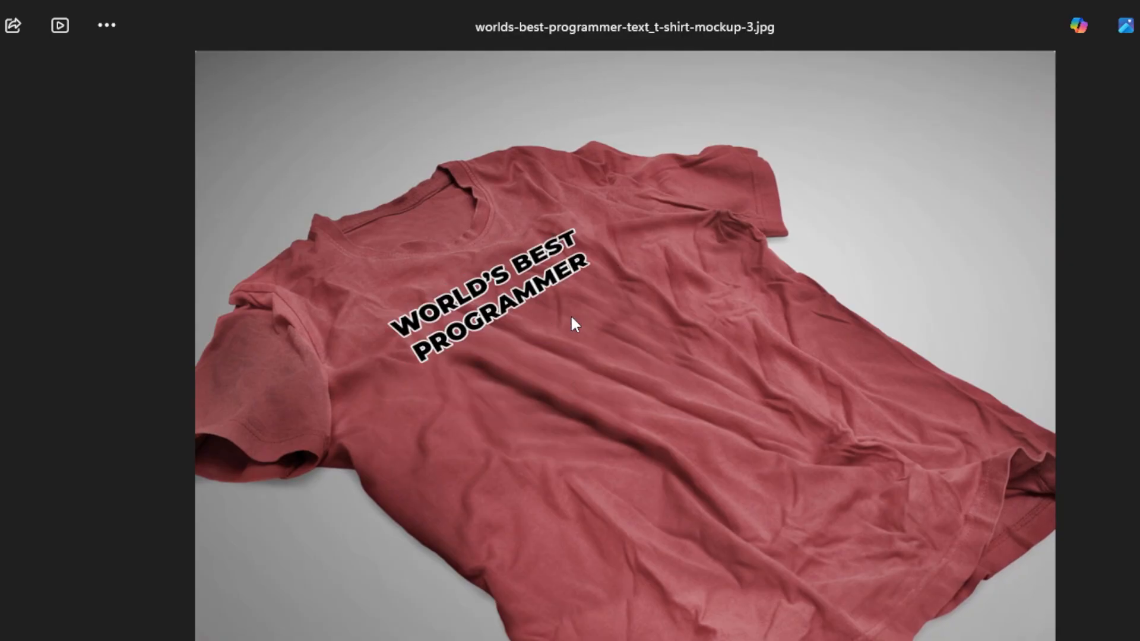
{"action": "key", "text": "Escape"}
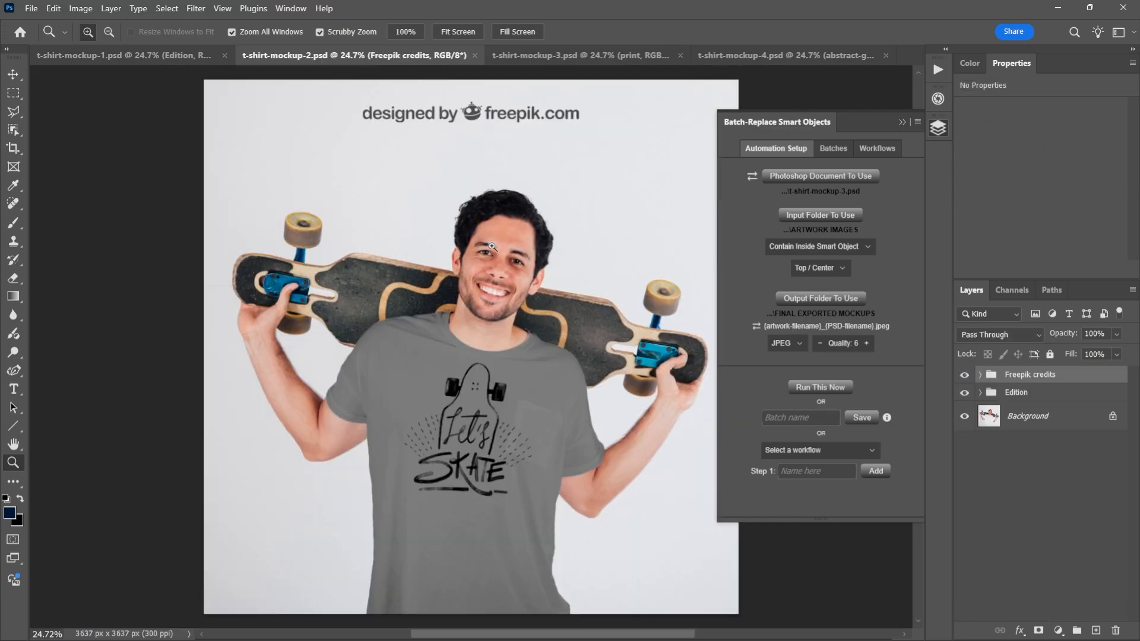
- Check the Edition group's contents in t-shirt-mockup-2.psd and hide the Freepik credits group
{"action": "left_click", "coordinate": [981, 392]}
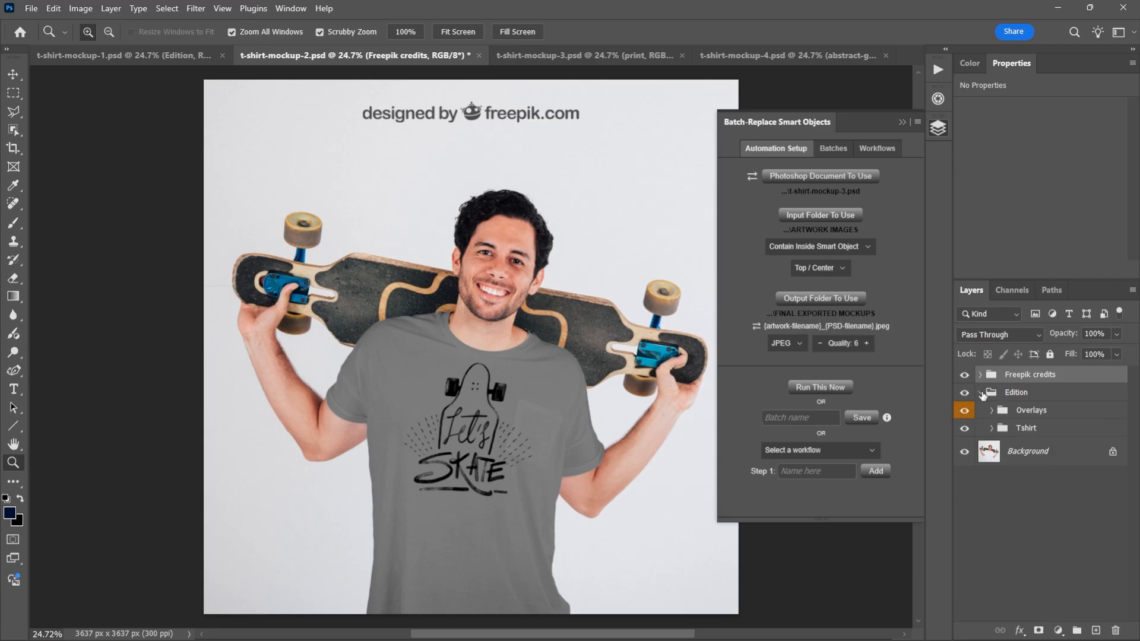
{"action": "left_click", "coordinate": [981, 393]}
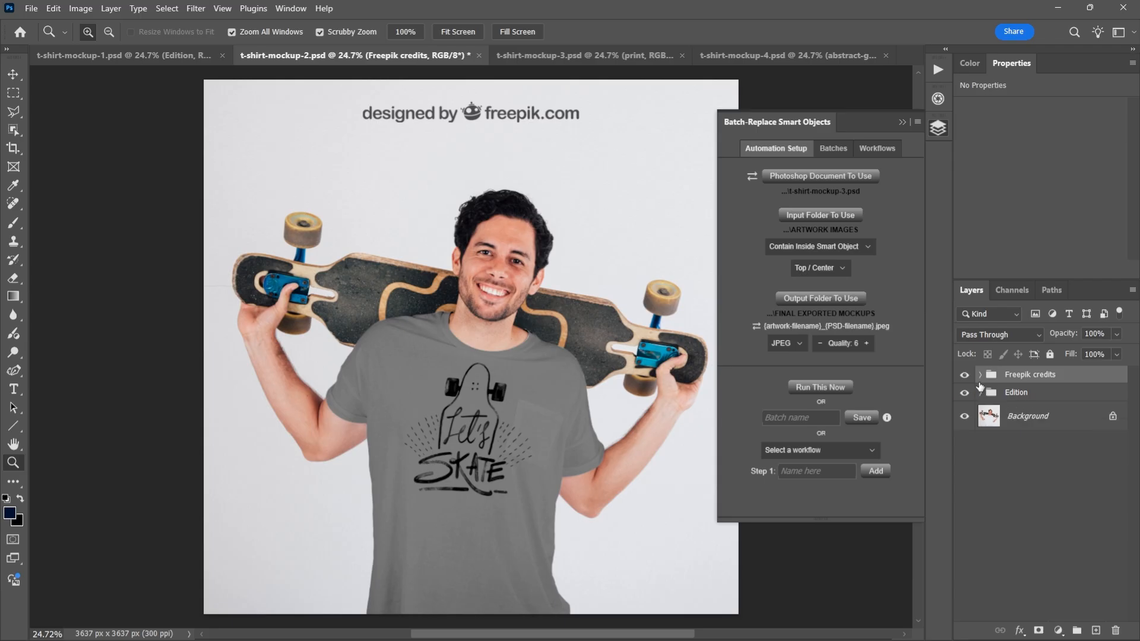
{"action": "left_click", "coordinate": [965, 376]}
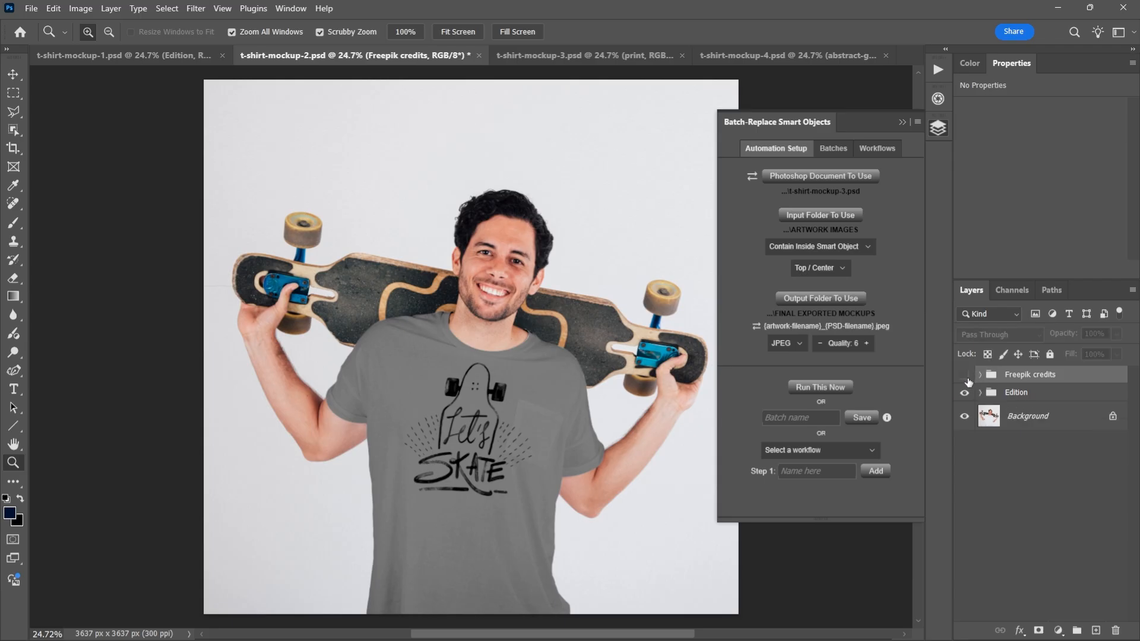
- Expand the Edition group, check the layers inside Overlays, and leave only its Tshirt subgroup expanded
{"action": "left_click", "coordinate": [981, 393]}
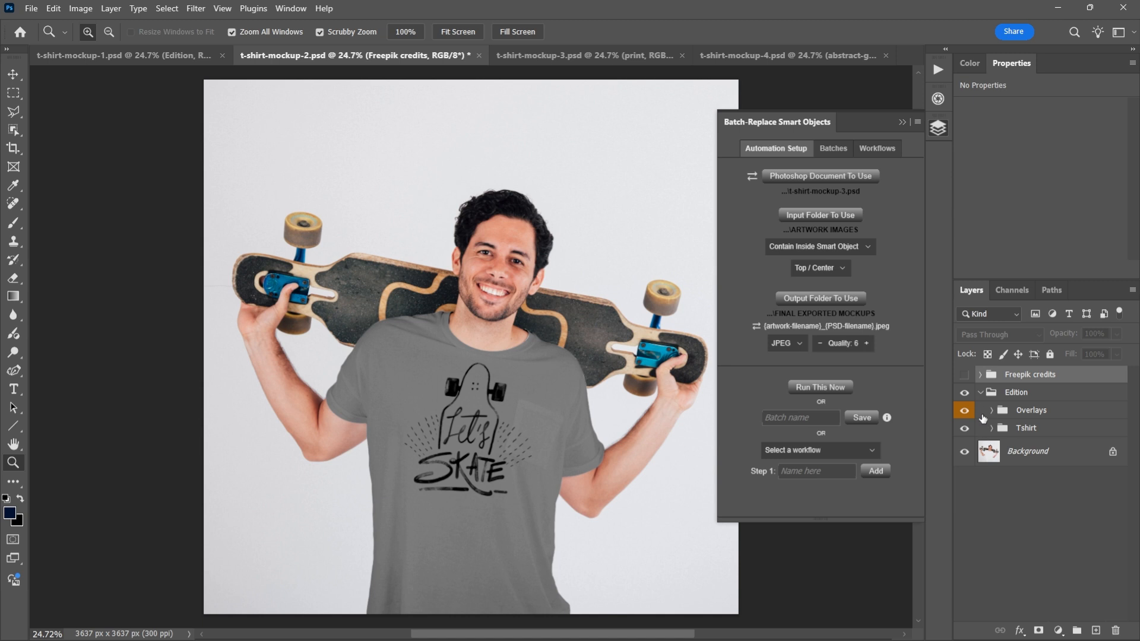
{"action": "left_click", "coordinate": [992, 411]}
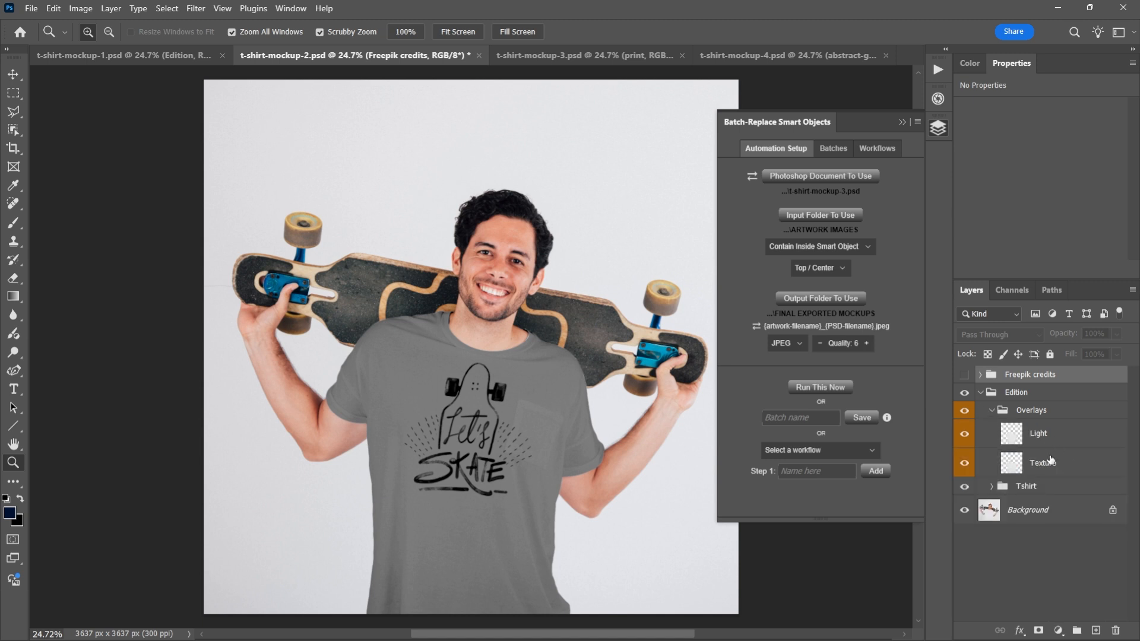
{"action": "left_click", "coordinate": [992, 487]}
{"action": "left_click", "coordinate": [991, 411]}
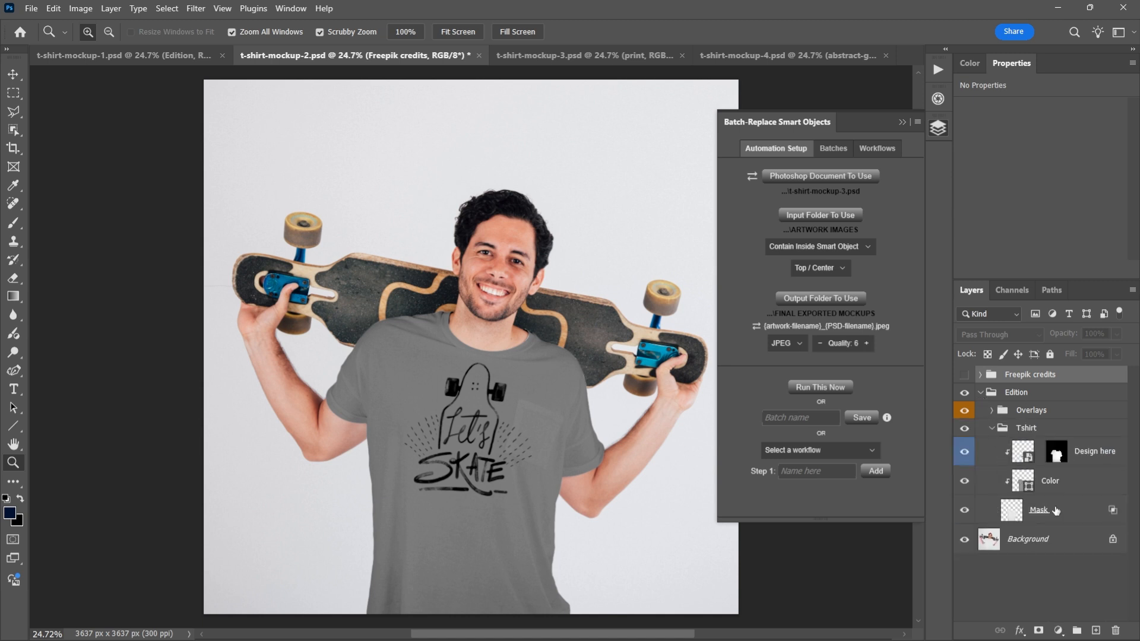
- Replace the contents of the Design here smart object with abstract-geometric-portrait.jpg
{"action": "left_click", "coordinate": [1094, 453]}
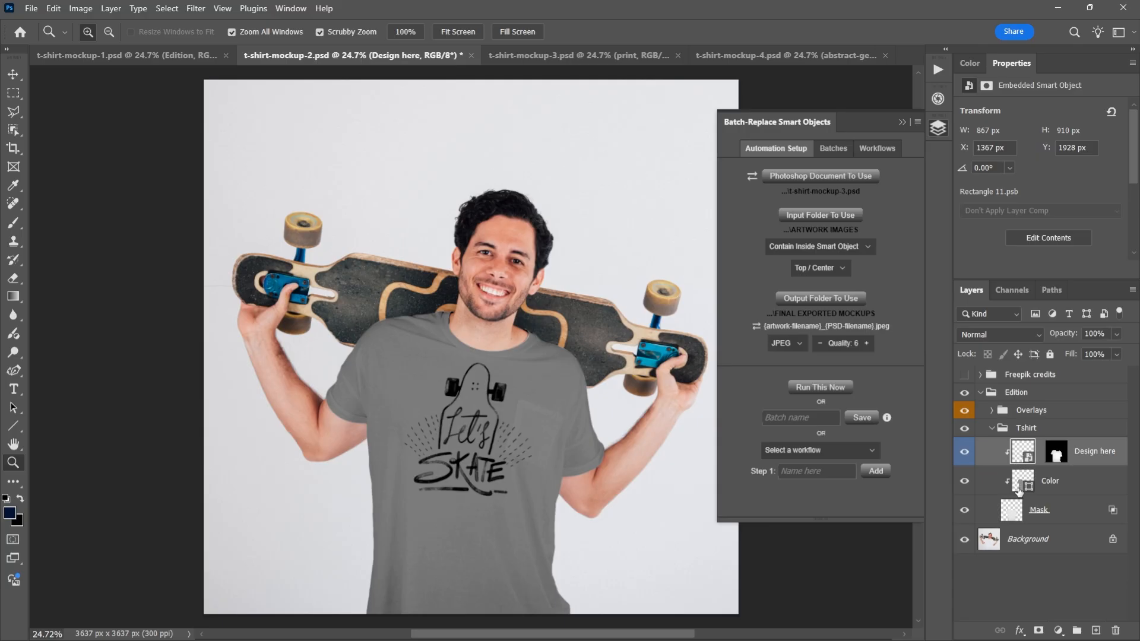
{"action": "right_click", "coordinate": [1027, 450]}
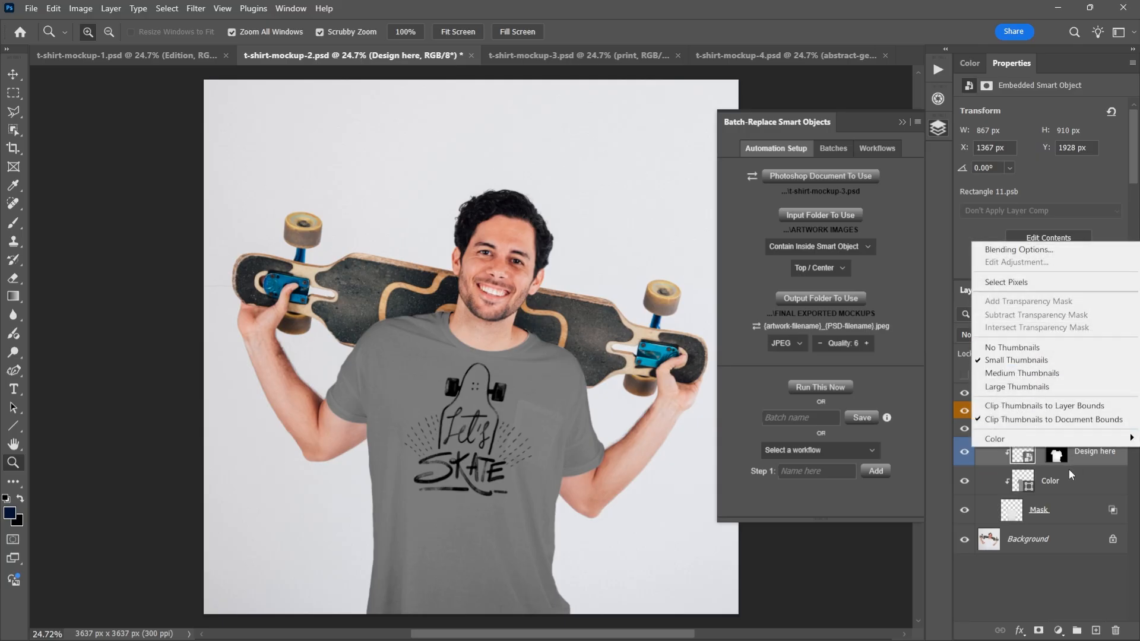
{"action": "left_click", "coordinate": [1087, 454]}
{"action": "right_click", "coordinate": [1089, 455]}
{"action": "left_click", "coordinate": [986, 506]}
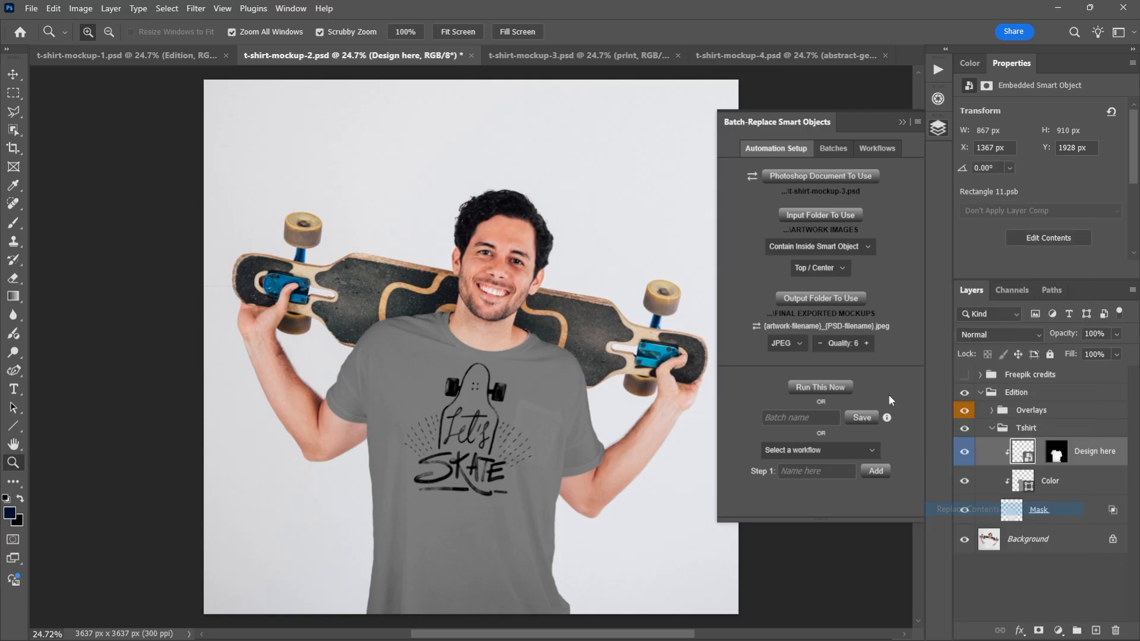
{"action": "double_click", "coordinate": [276, 114]}
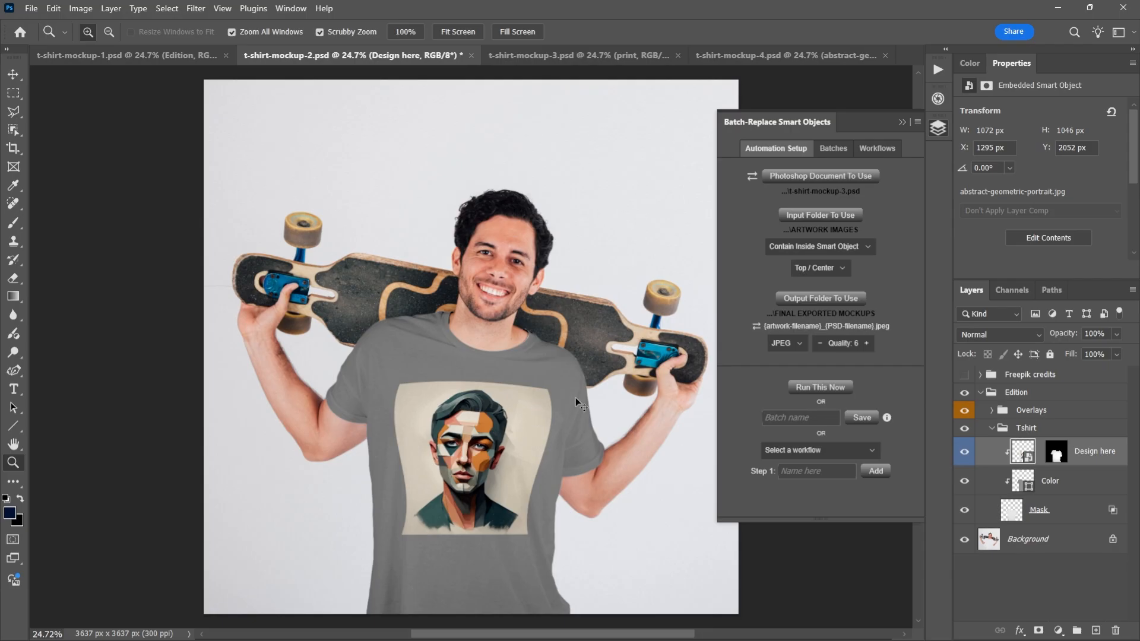
{"action": "key", "text": "ctrl+z"}
- Set the batch replacement to Fill Smart Object & Crop with Center / Center alignment
{"action": "left_click", "coordinate": [819, 247]}
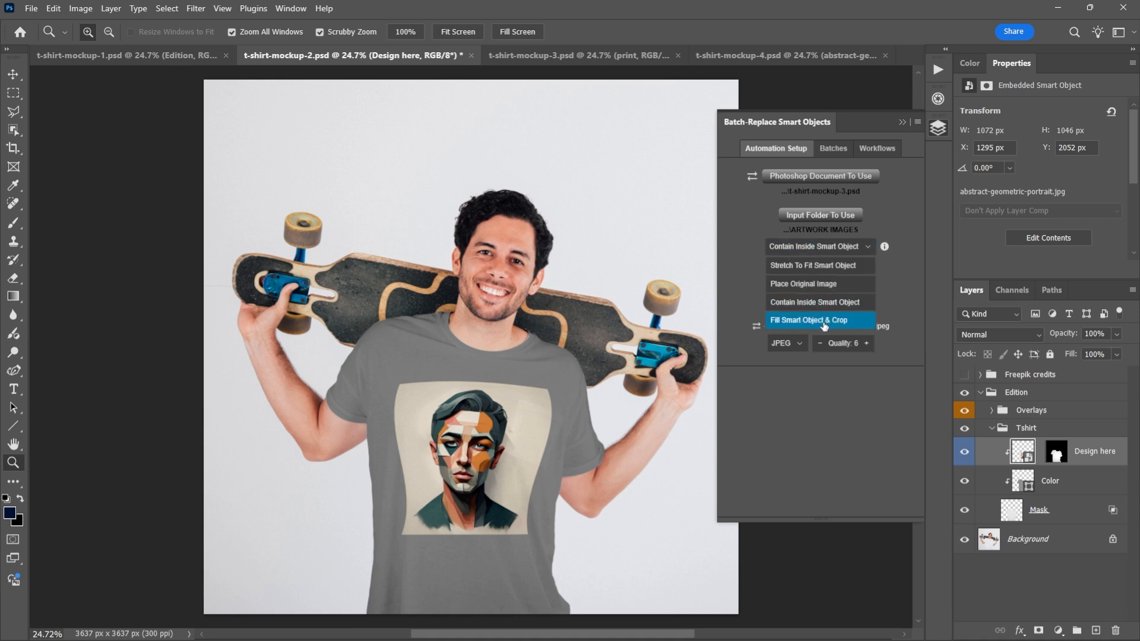
{"action": "left_click", "coordinate": [824, 321]}
{"action": "left_click", "coordinate": [823, 269]}
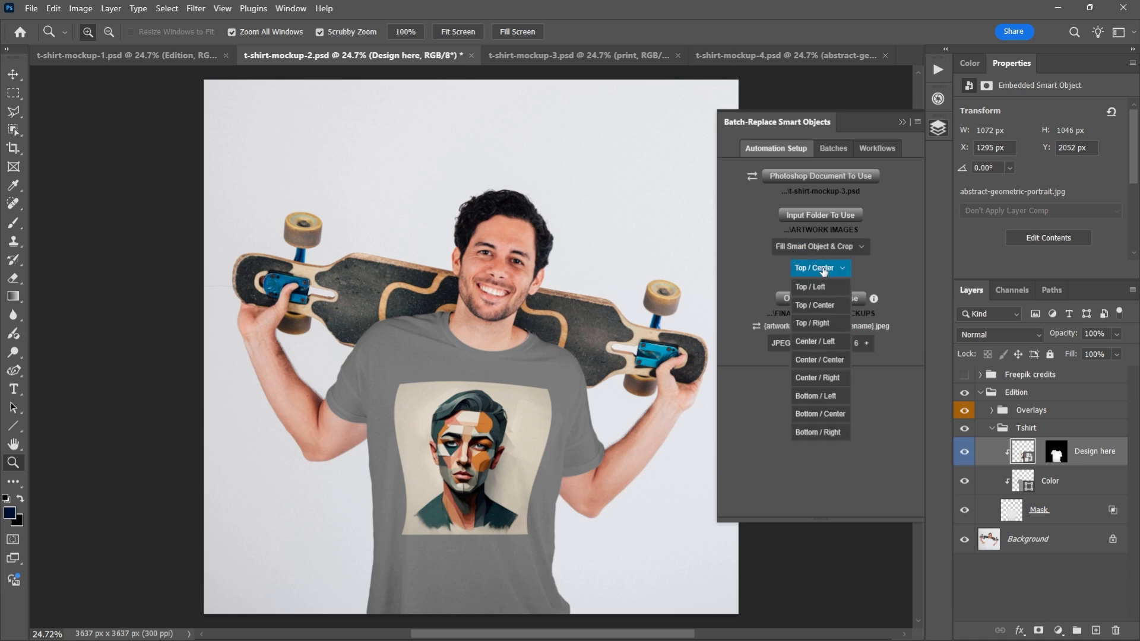
{"action": "left_click", "coordinate": [829, 361]}
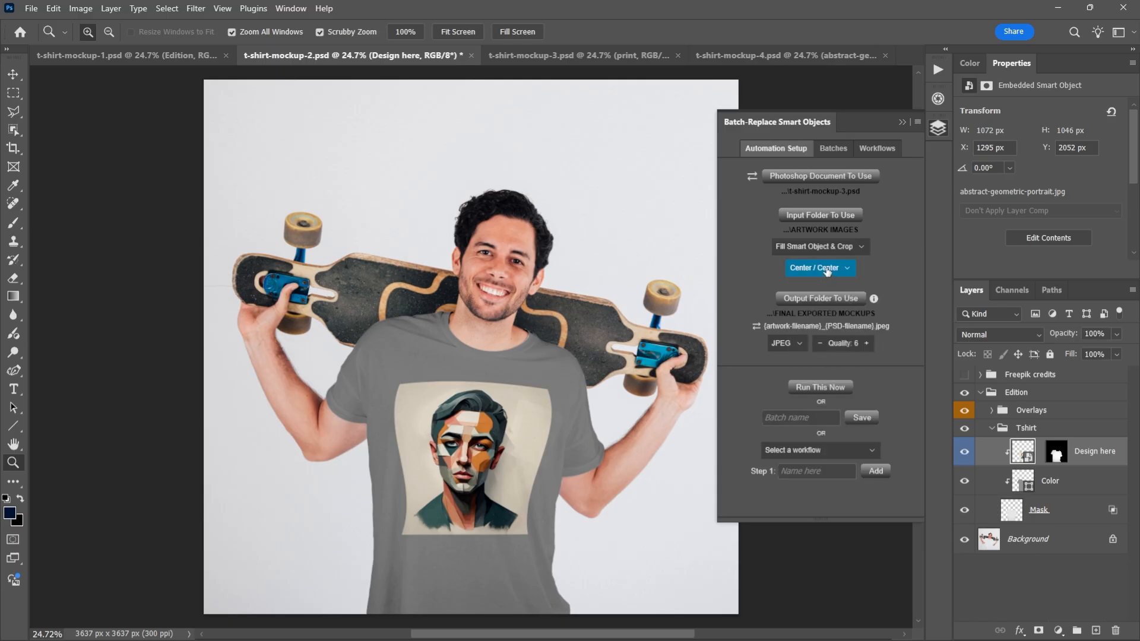
- Switch to File Explorer and open the ARTWORK IMAGES folder inside T-Shirt Mockup Automation
{"action": "key", "text": "alt+Tab"}
{"action": "key", "text": "alt+Tab"}
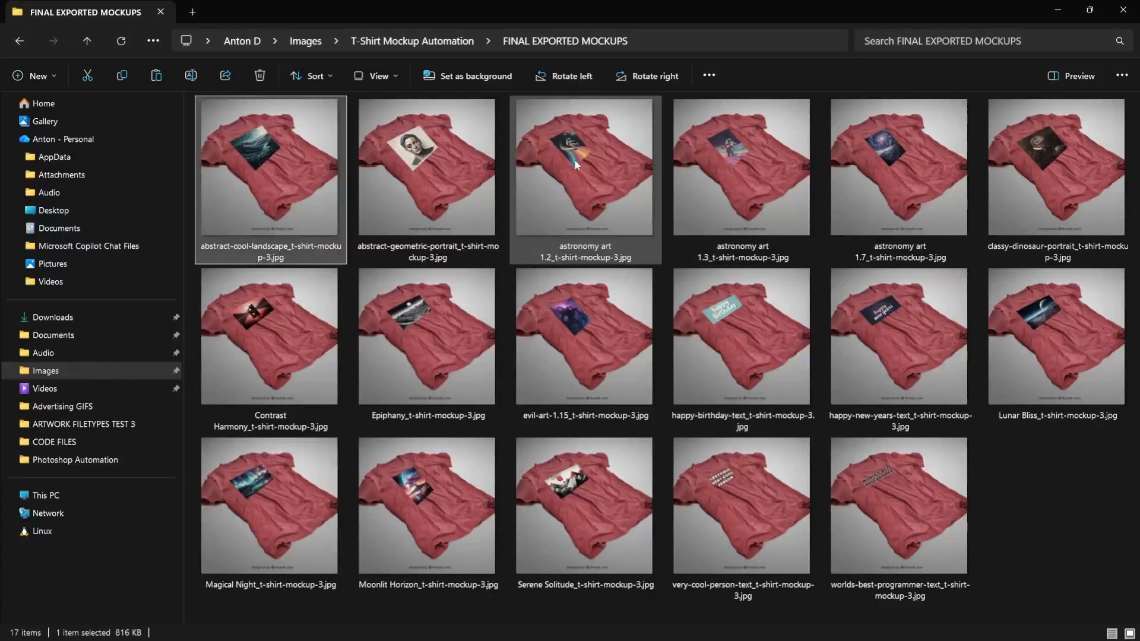
{"action": "left_click", "coordinate": [404, 37]}
{"action": "double_click", "coordinate": [262, 120]}
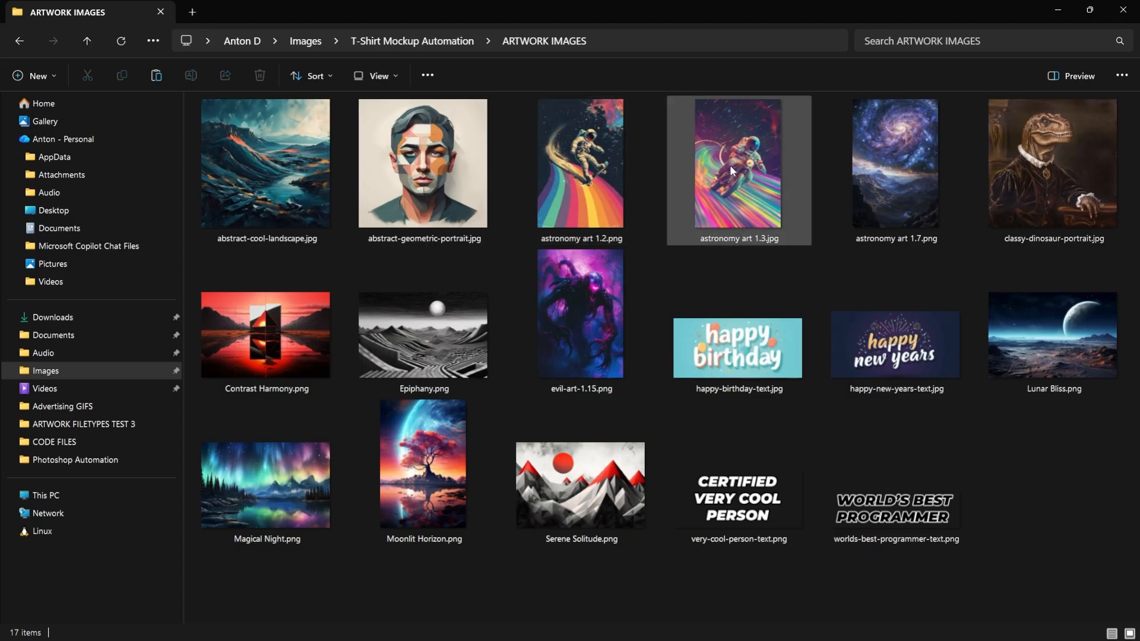
- Select and copy Moonlit Horizon.png, Contrast Harmony.png, classy-dinosaur-portrait.jpg, astronomy art 1.3.jpg, astronomy art 1.2.png and evil-art-1.15.png
{"action": "left_click", "coordinate": [427, 473]}
{"action": "left_click", "coordinate": [300, 350], "text": "ctrl"}
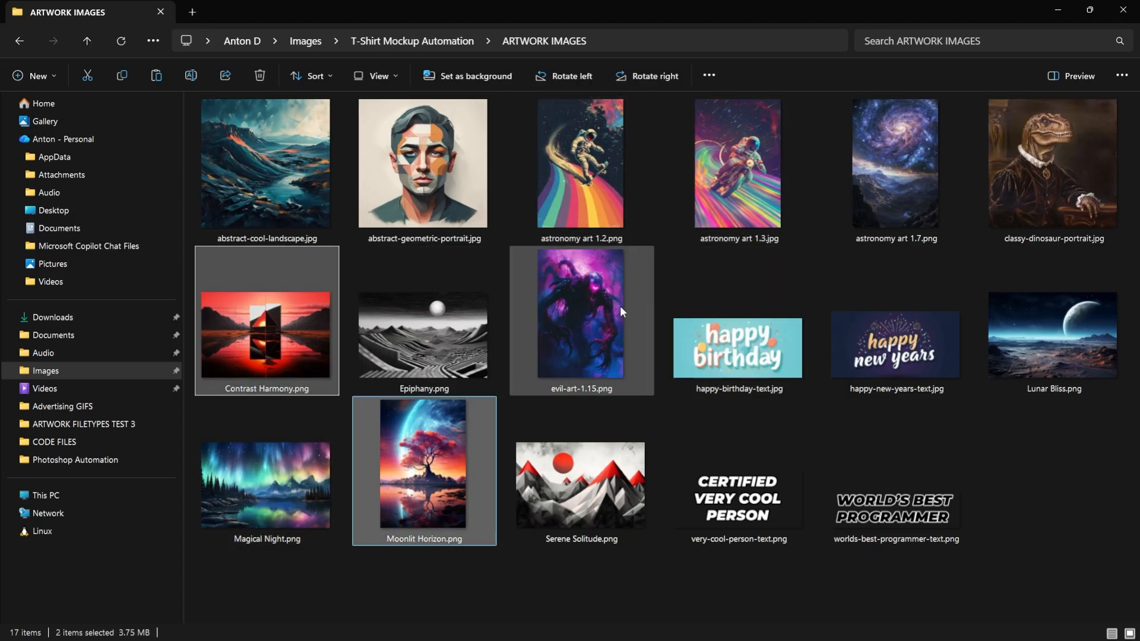
{"action": "left_click", "coordinate": [1052, 140], "text": "ctrl"}
{"action": "left_click", "coordinate": [714, 173], "text": "ctrl"}
{"action": "left_click", "coordinate": [546, 161], "text": "ctrl"}
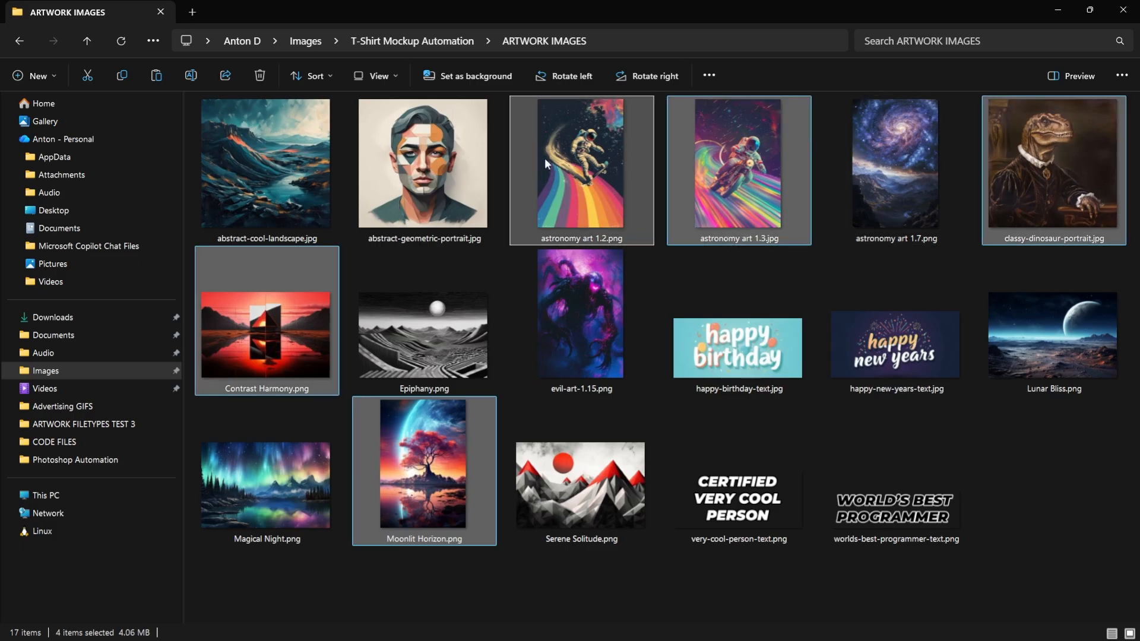
{"action": "left_click", "coordinate": [617, 365], "text": "ctrl"}
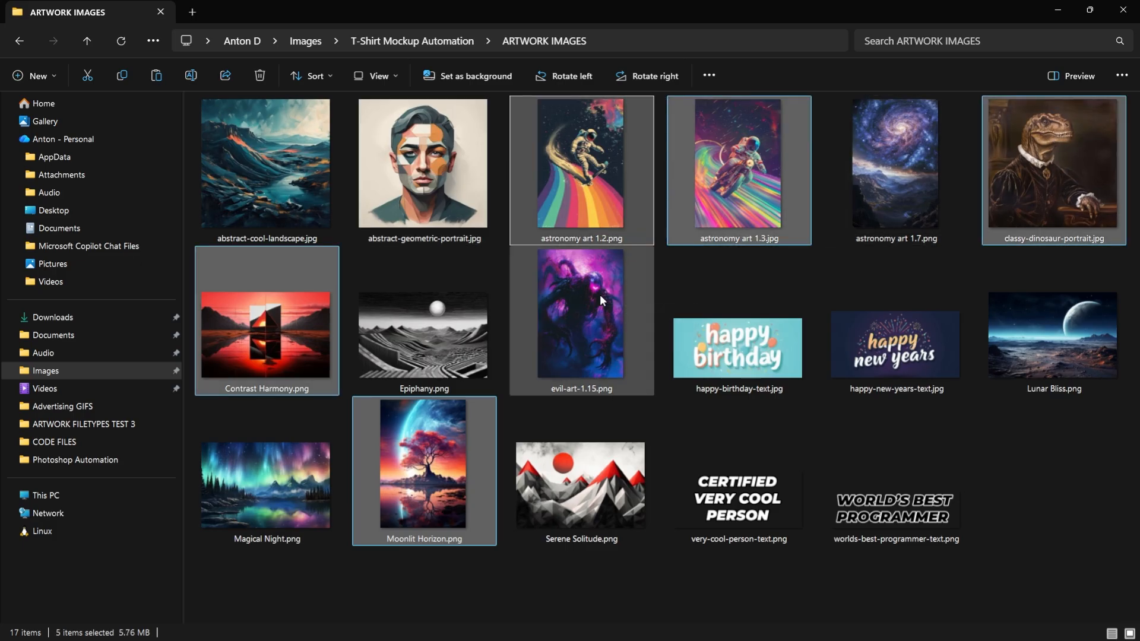
{"action": "left_click", "coordinate": [600, 295], "text": "ctrl"}
- Create a folder named ARTWORK IMAGES 2 in the T-Shirt Mockup Automation folder
{"action": "left_click", "coordinate": [423, 41]}
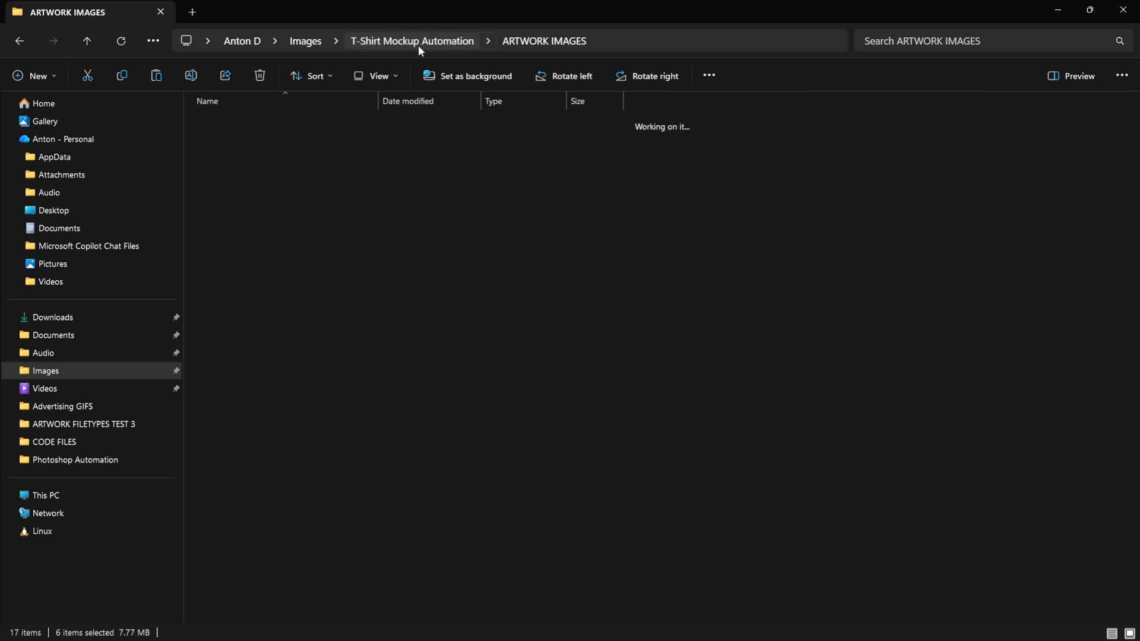
{"action": "left_click", "coordinate": [41, 76]}
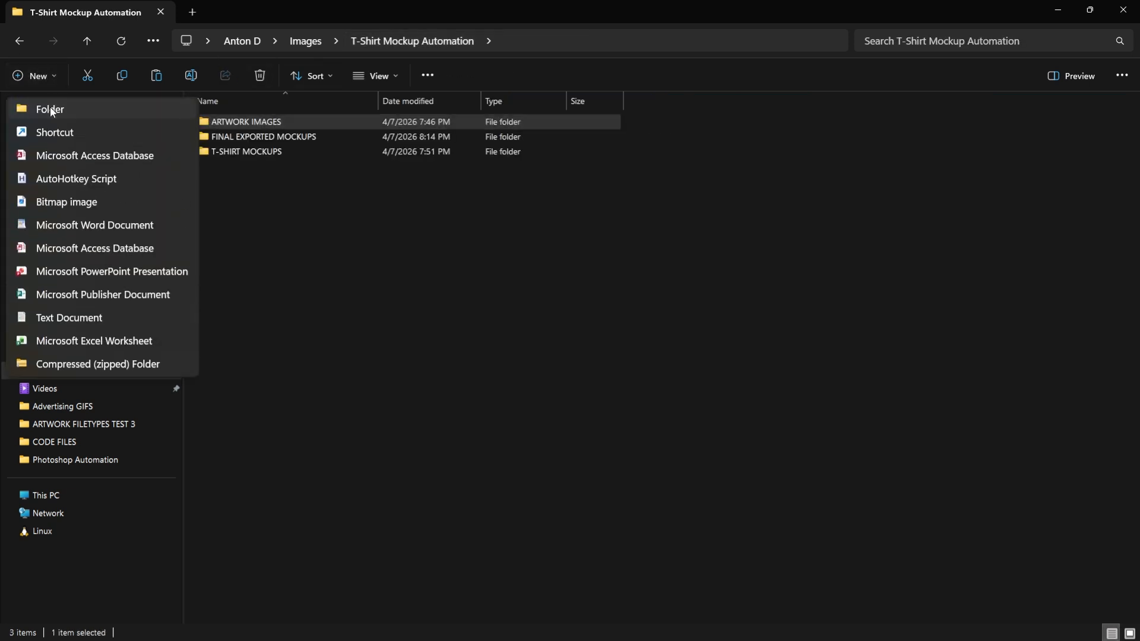
{"action": "left_click", "coordinate": [50, 108]}
{"action": "type", "text": "ARTWORK"}
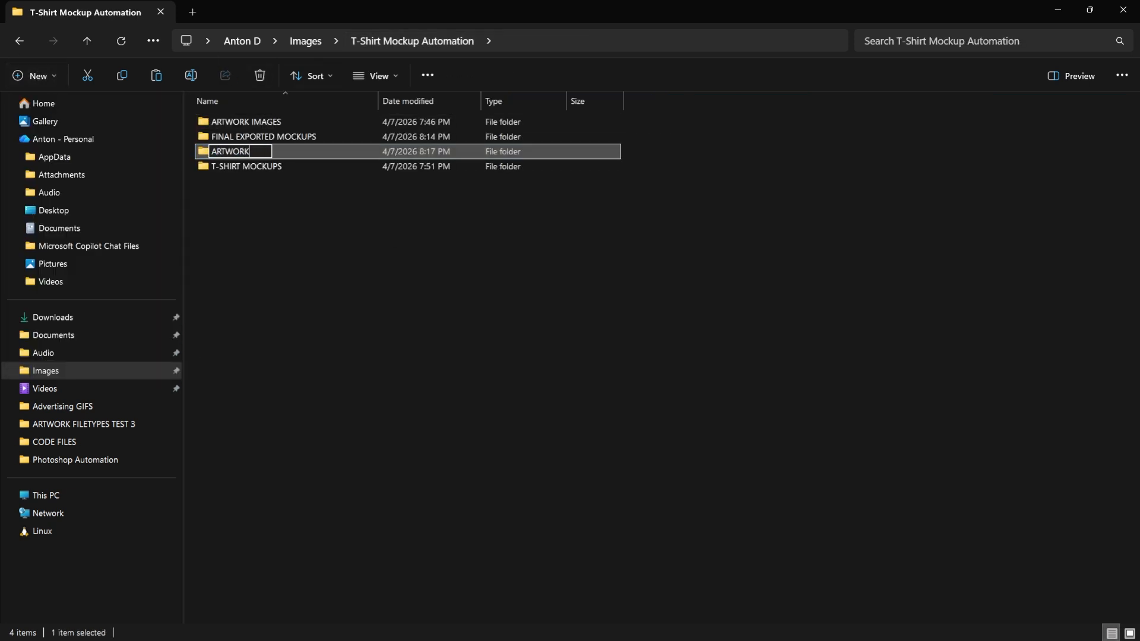
{"action": "type", "text": " IMAGES 2"}
{"action": "key", "text": "Return"}
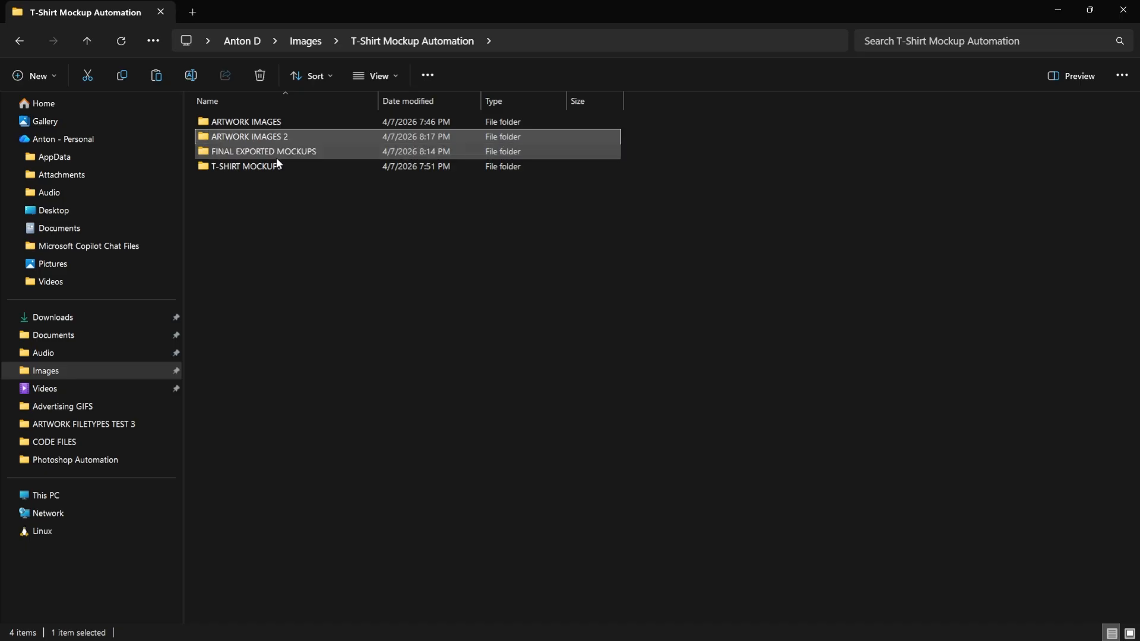
- Paste the copied artwork files into ARTWORK IMAGES 2 and display them as large icons with nothing selected
{"action": "double_click", "coordinate": [294, 139]}
{"action": "key", "text": "ctrl+v"}
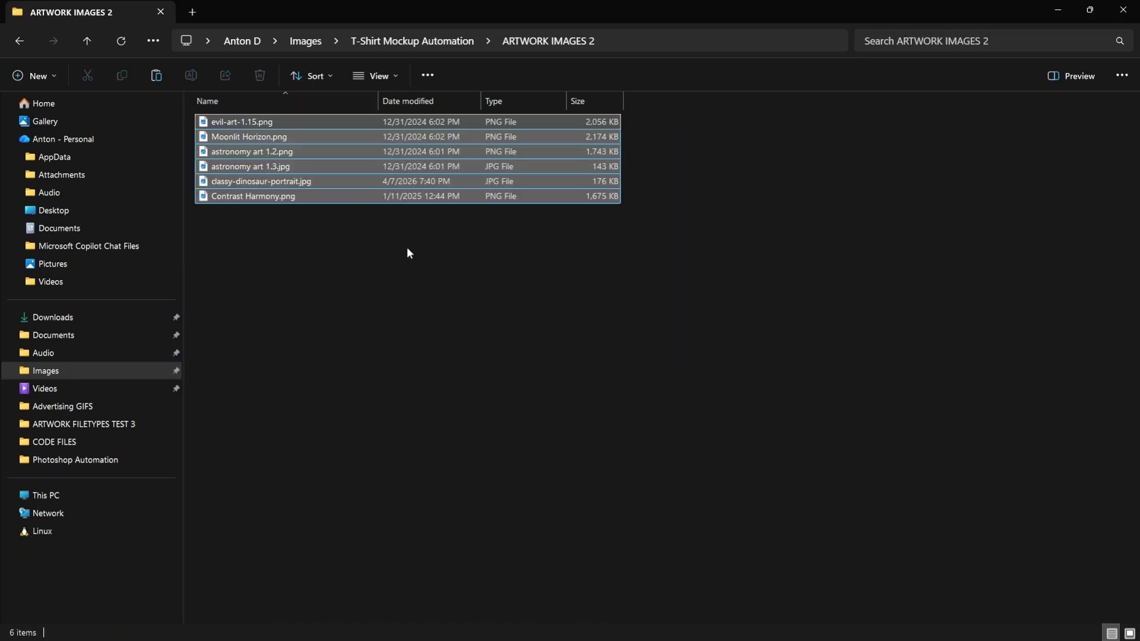
{"action": "left_click", "coordinate": [368, 77]}
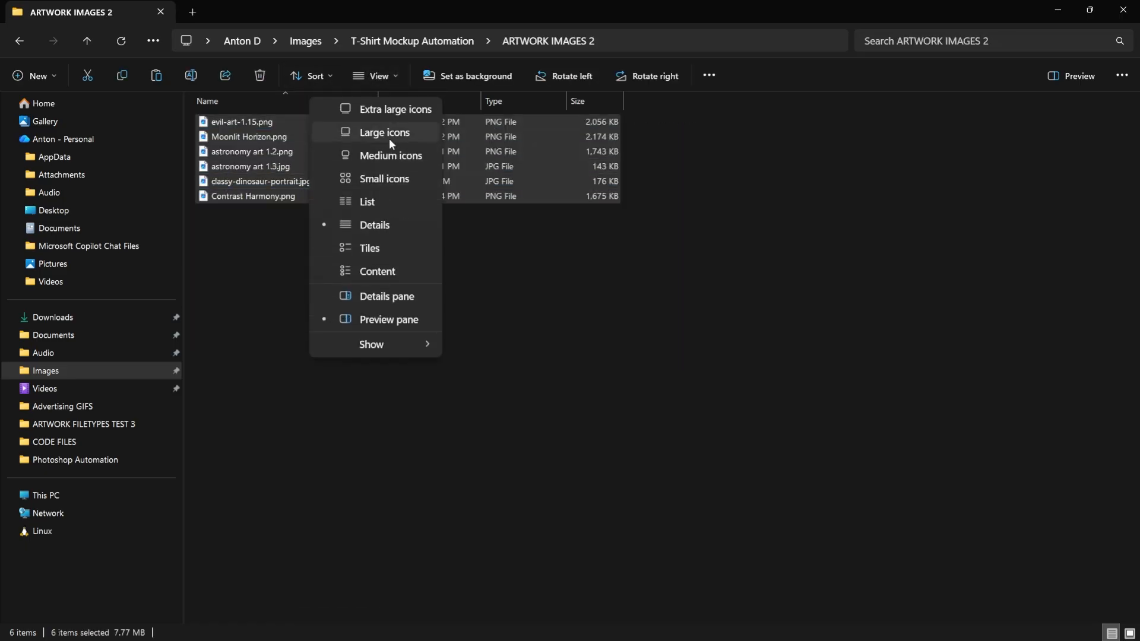
{"action": "left_click", "coordinate": [390, 134]}
{"action": "scroll", "coordinate": [482, 208], "scroll_direction": "up", "scroll_amount": 3}
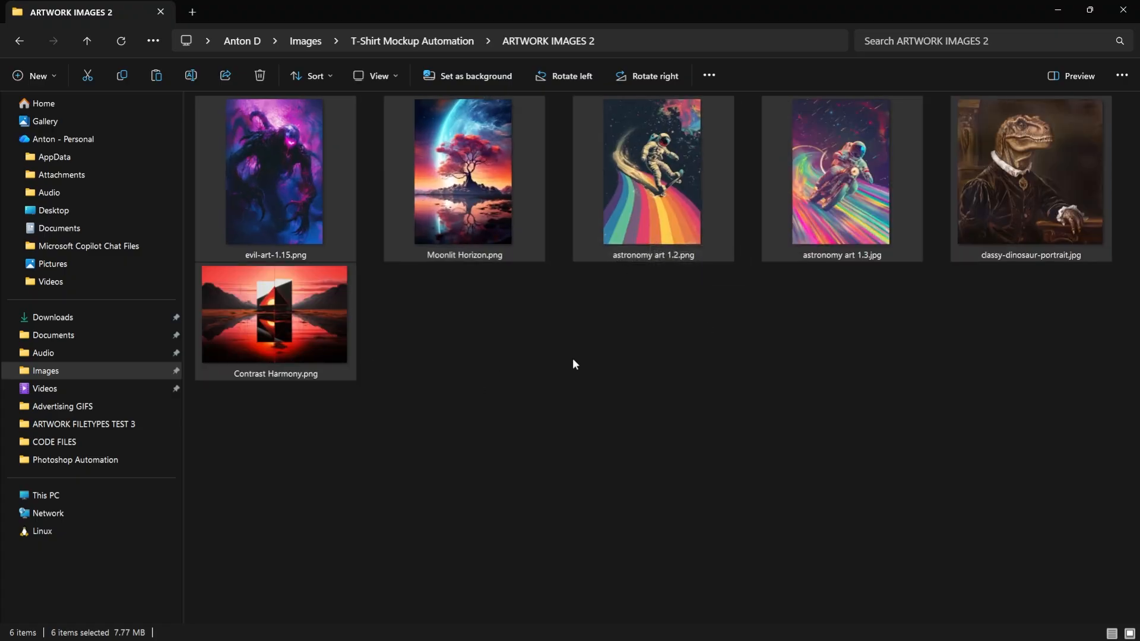
{"action": "key", "text": "alt+Tab"}
{"action": "key", "text": "Escape"}
{"action": "left_click", "coordinate": [652, 412]}
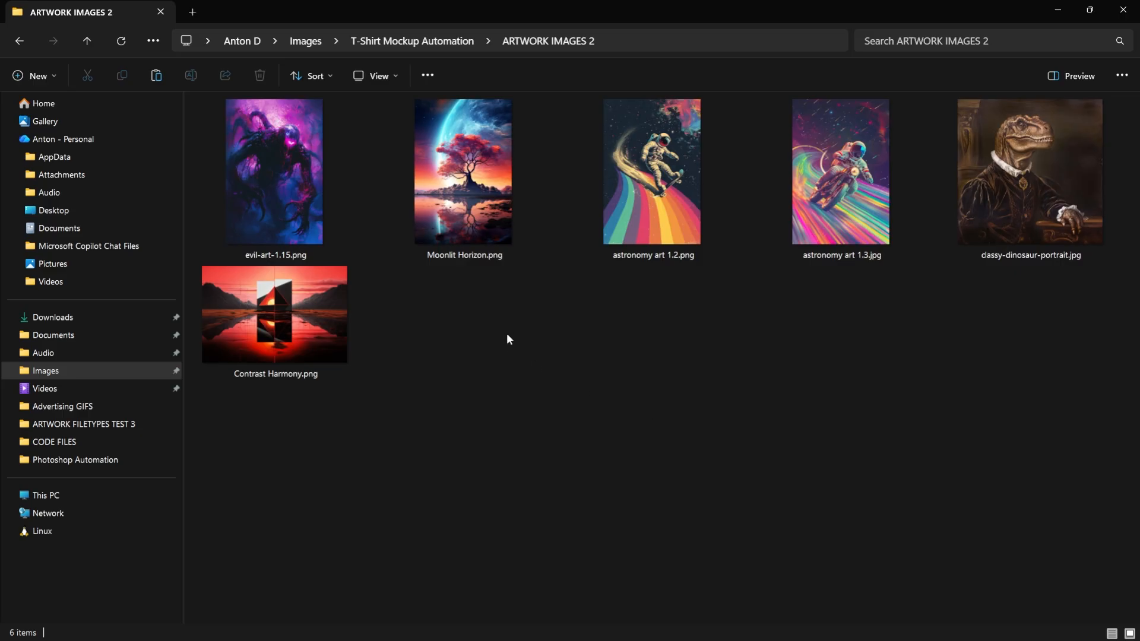
- Return to Photoshop and set the plugin's input folder to ARTWORK IMAGES 2
{"action": "key", "text": "alt+Tab"}
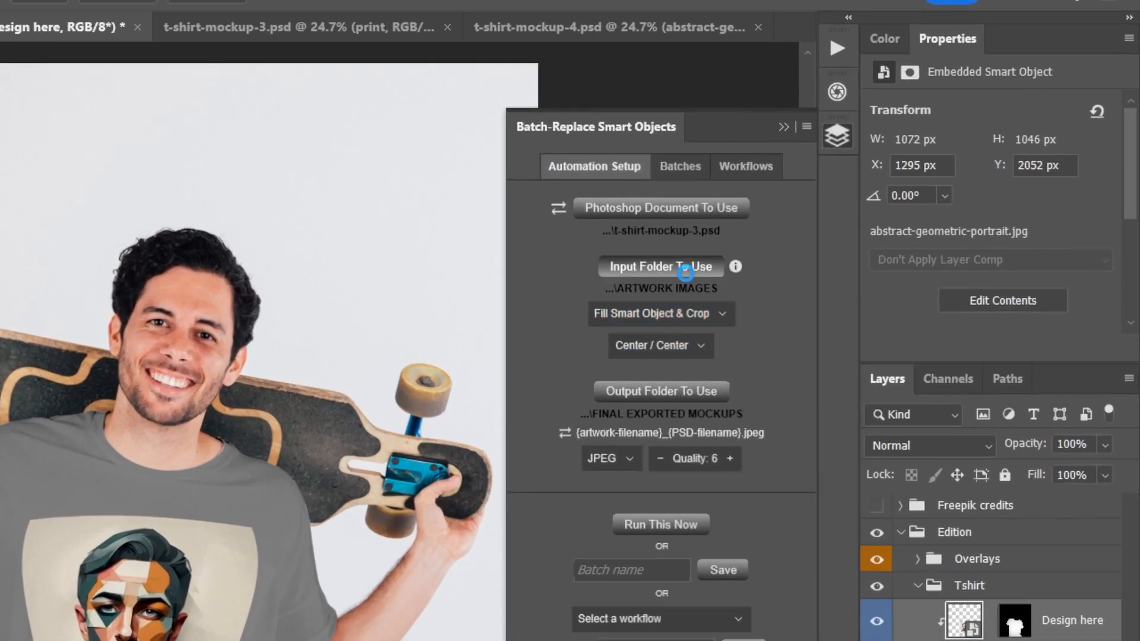
{"action": "left_click", "coordinate": [683, 268]}
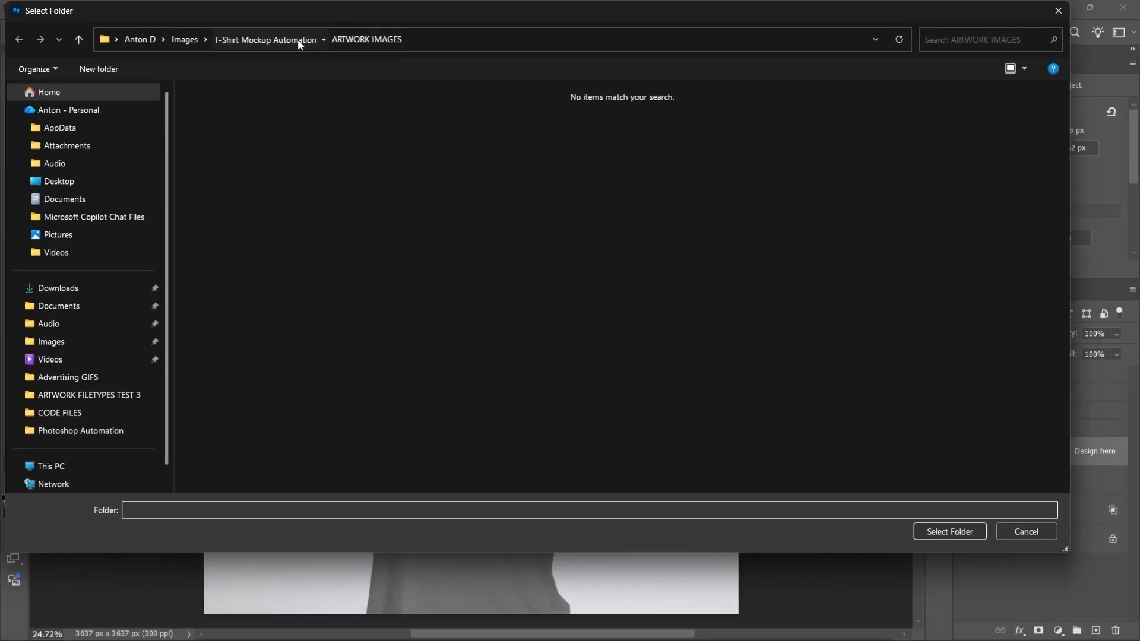
{"action": "left_click", "coordinate": [291, 40]}
{"action": "double_click", "coordinate": [243, 119]}
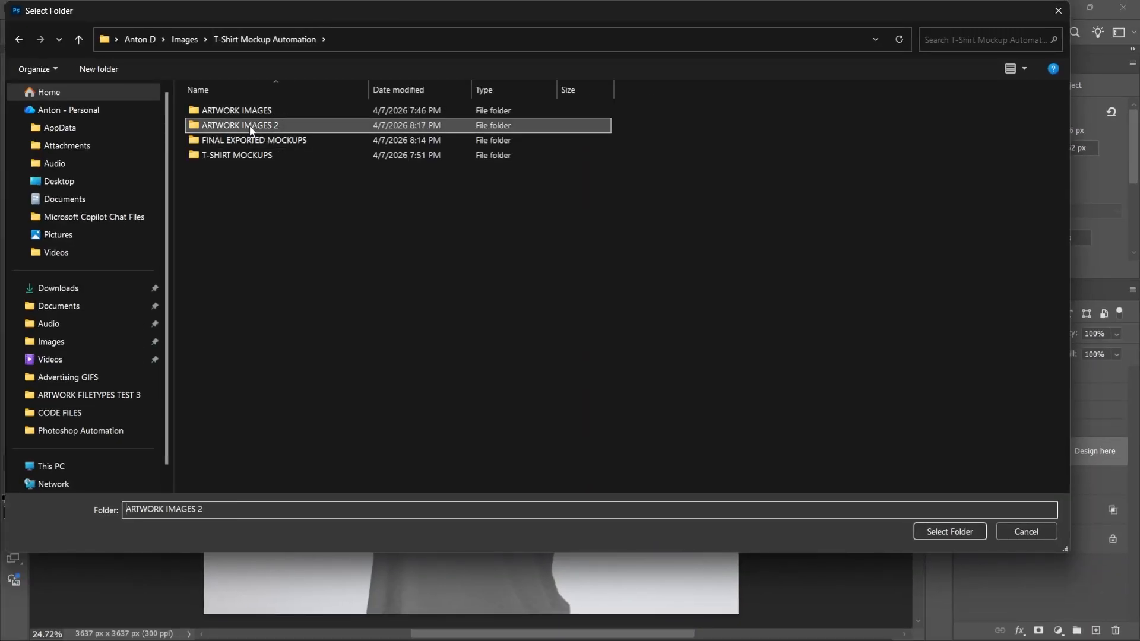
{"action": "left_click", "coordinate": [951, 532]}
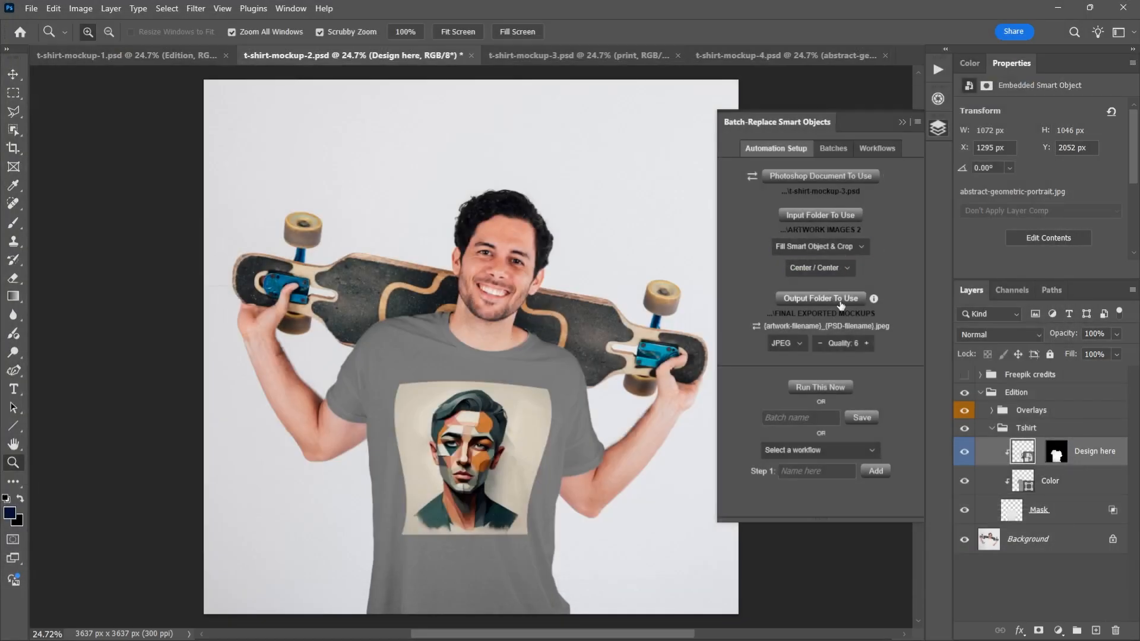
- Switch to File Explorer and delete all previously exported files from the FINAL EXPORTED MOCKUPS folder
{"action": "key", "text": "alt+Tab"}
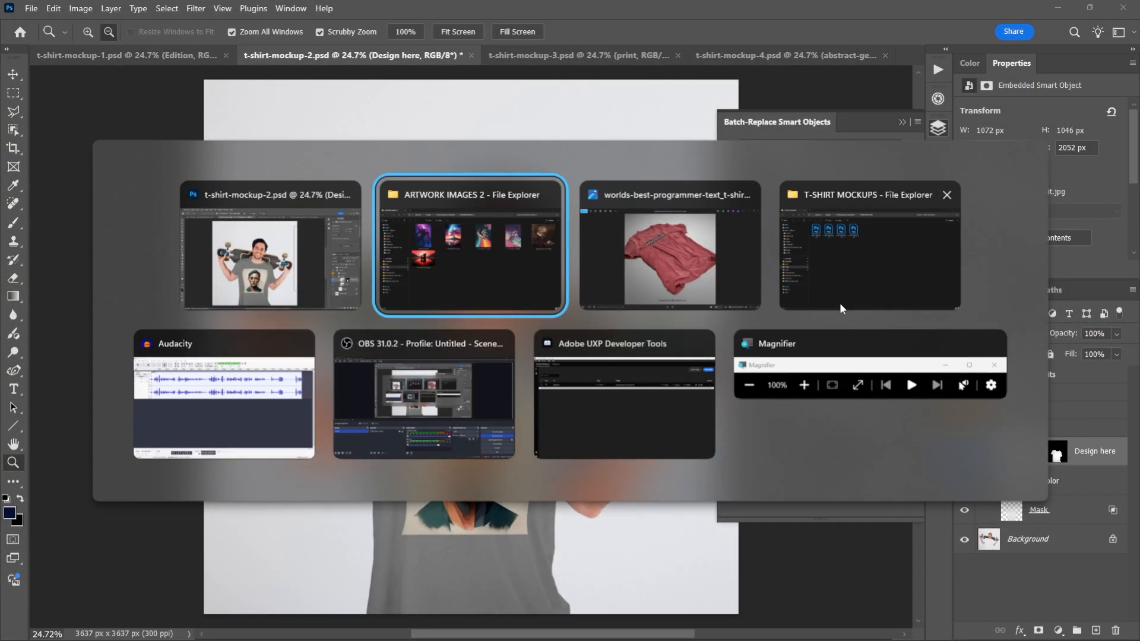
{"action": "left_click", "coordinate": [433, 39]}
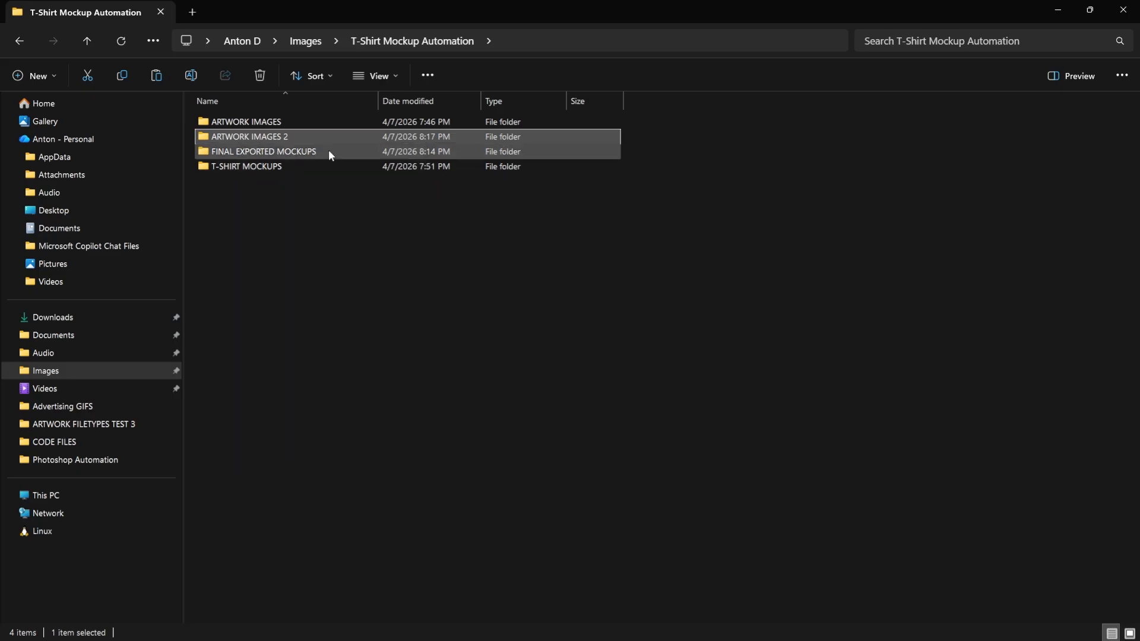
{"action": "double_click", "coordinate": [329, 151]}
{"action": "key", "text": "ctrl+a"}
{"action": "key", "text": "Delete"}
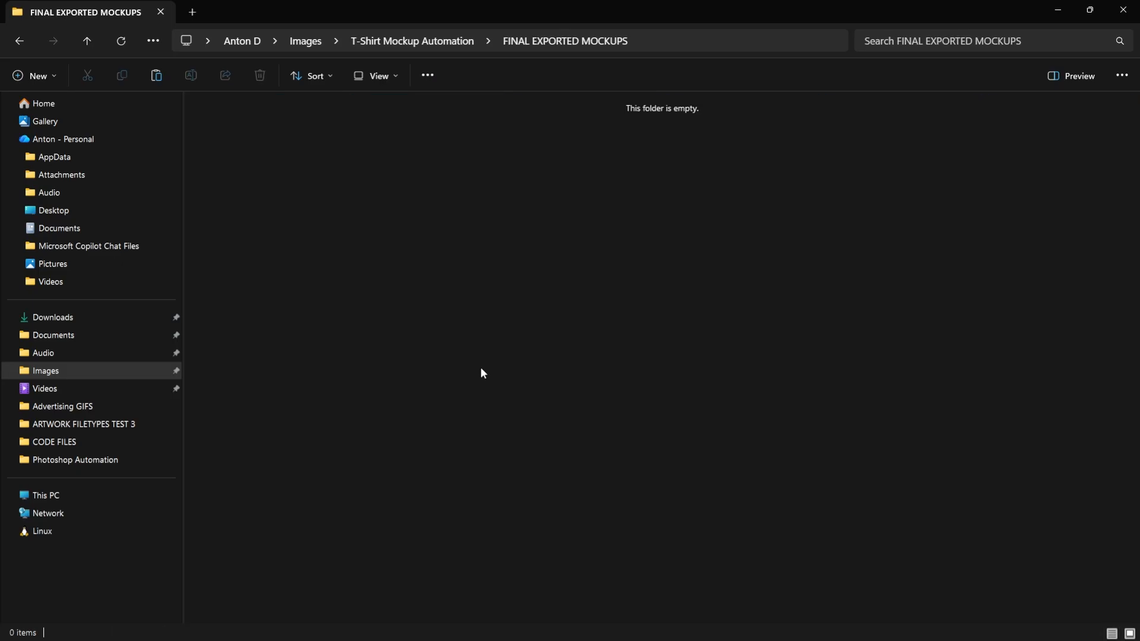
- Return to Photoshop and choose t-shirt-mockup-2.psd from T-SHIRT MOCKUPS as the plugin's document to use
{"action": "key", "text": "alt+Tab"}
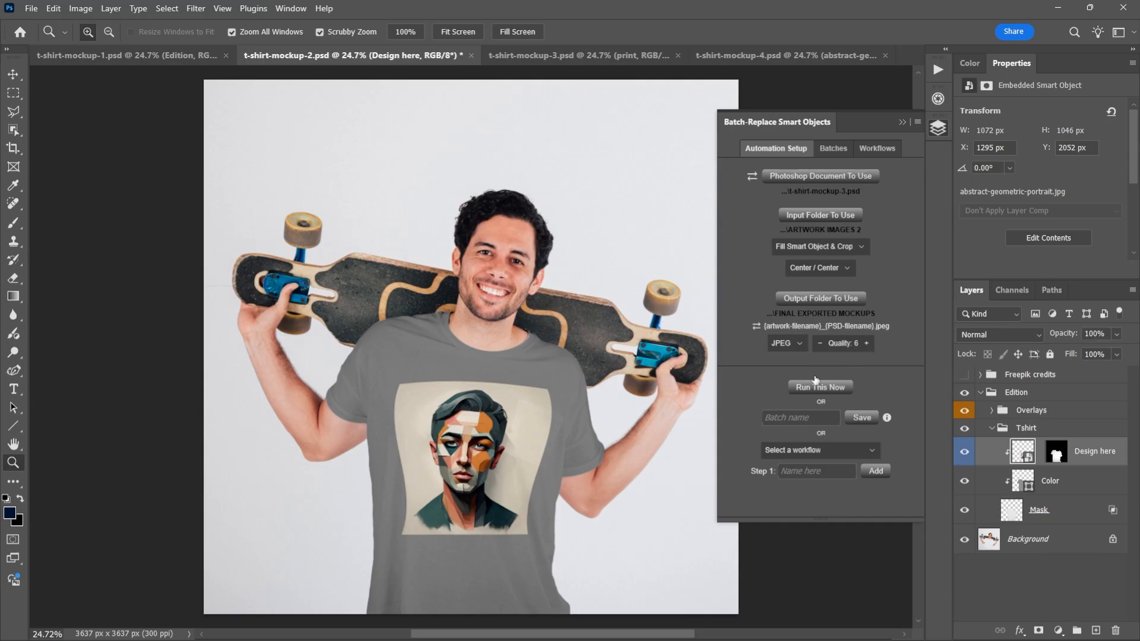
{"action": "left_click", "coordinate": [844, 177]}
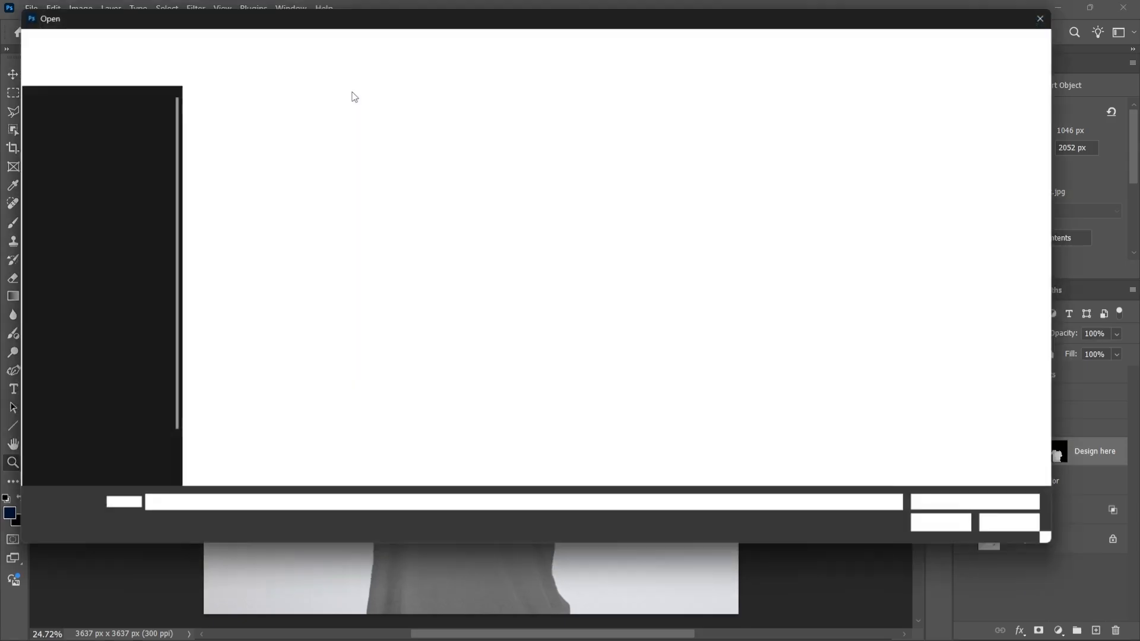
{"action": "left_click", "coordinate": [297, 46]}
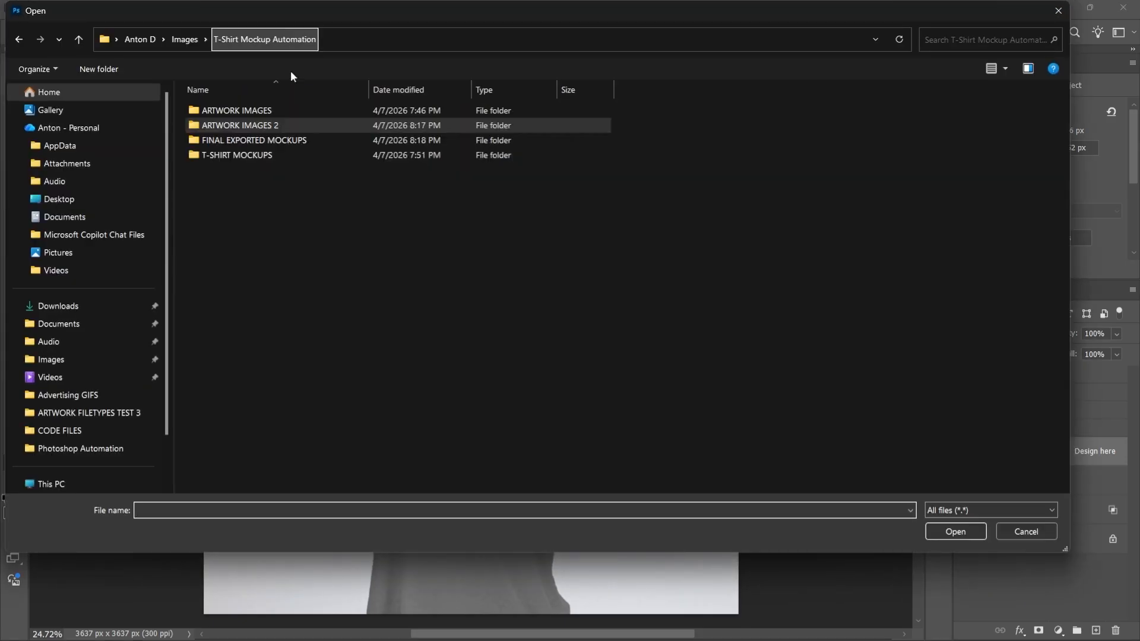
{"action": "double_click", "coordinate": [262, 153]}
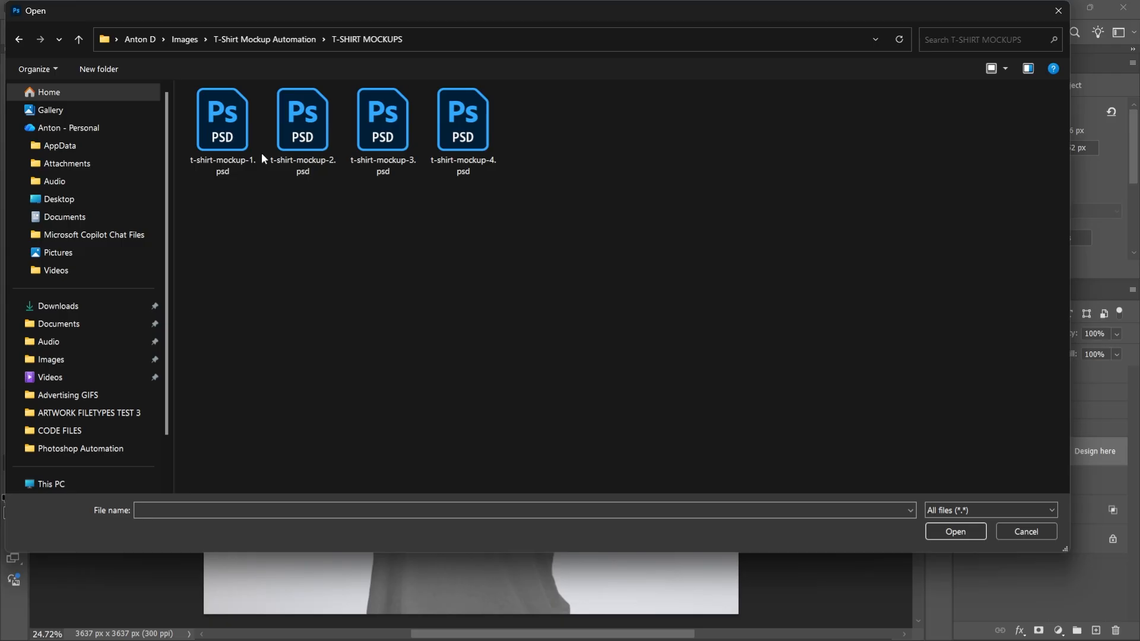
{"action": "double_click", "coordinate": [291, 119]}
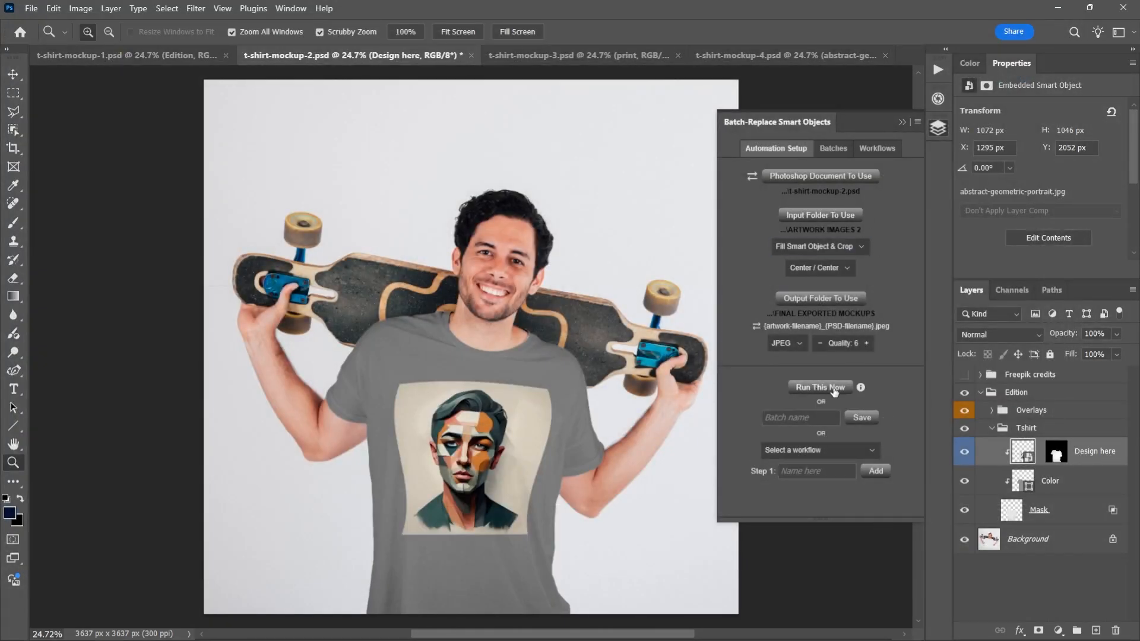
- Run the batch replacement on t-shirt-mockup-2.psd with the ARTWORK IMAGES 2 files and dismiss the completion message
{"action": "left_click", "coordinate": [834, 390]}
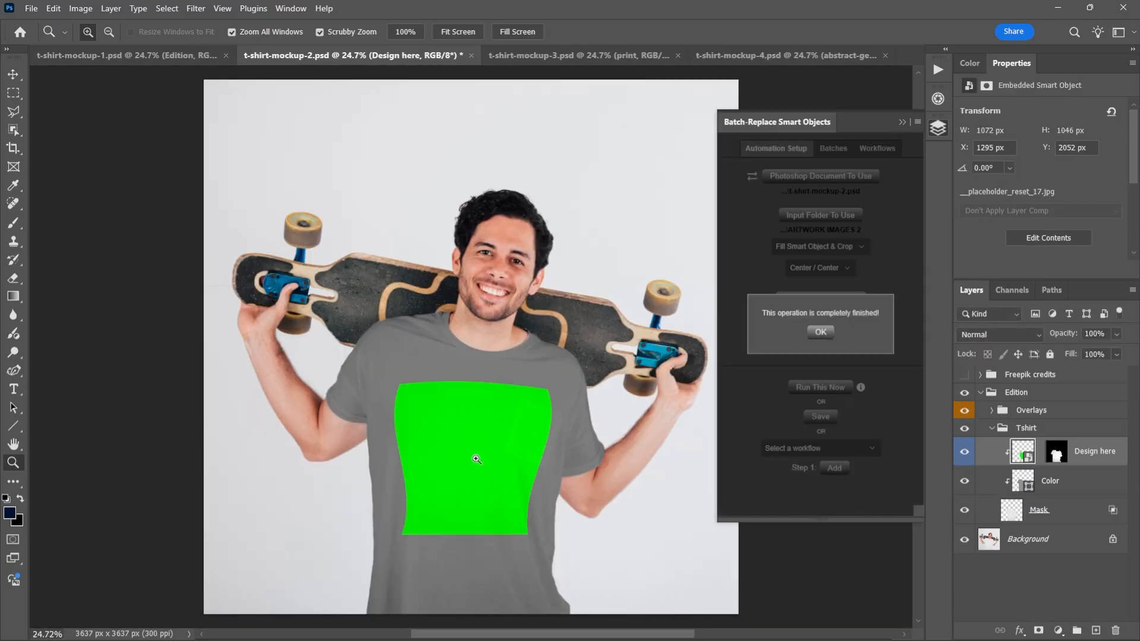
{"action": "left_click", "coordinate": [823, 332]}
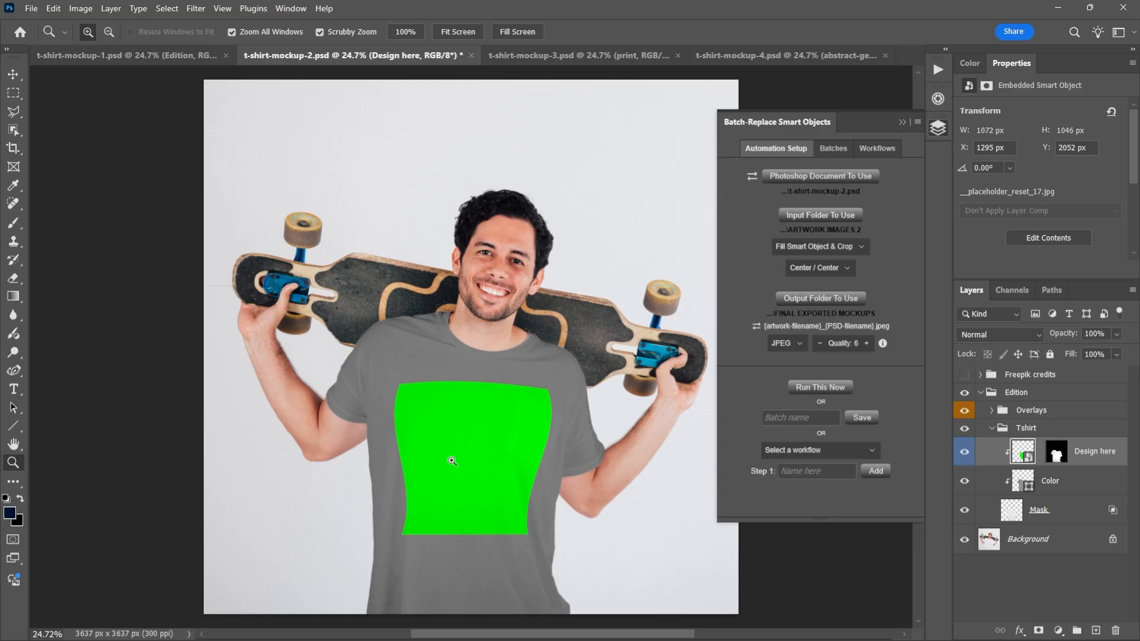
- Switch to File Explorer, examine the exported t-shirt-mockup-2 images enlarged one after another, and return to Photoshop
{"action": "key", "text": "alt+Tab"}
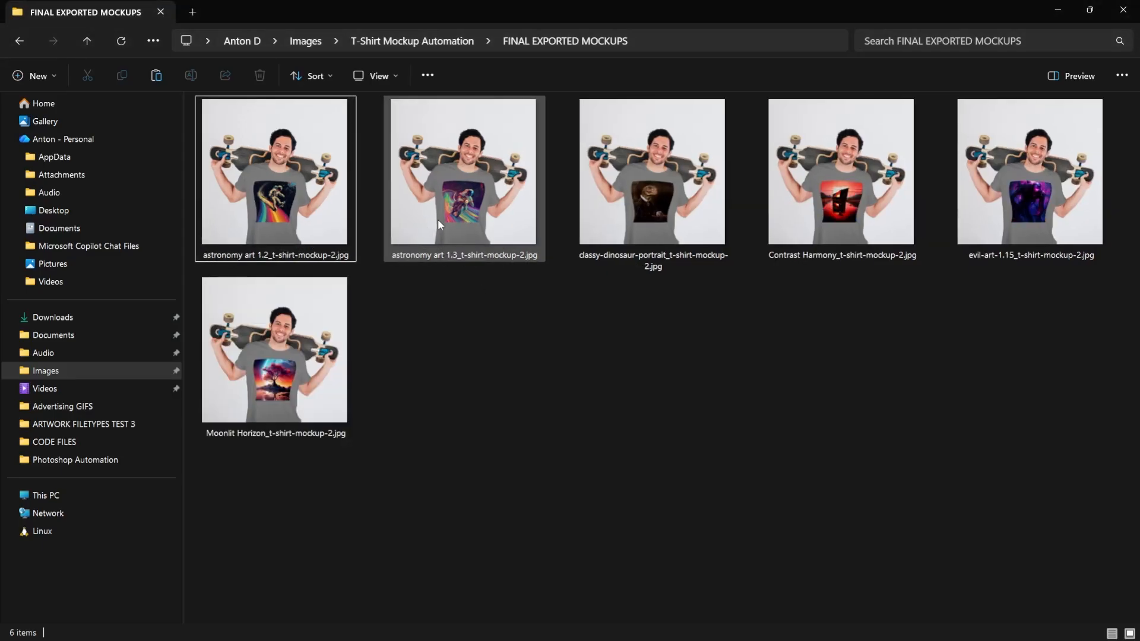
{"action": "double_click", "coordinate": [275, 178]}
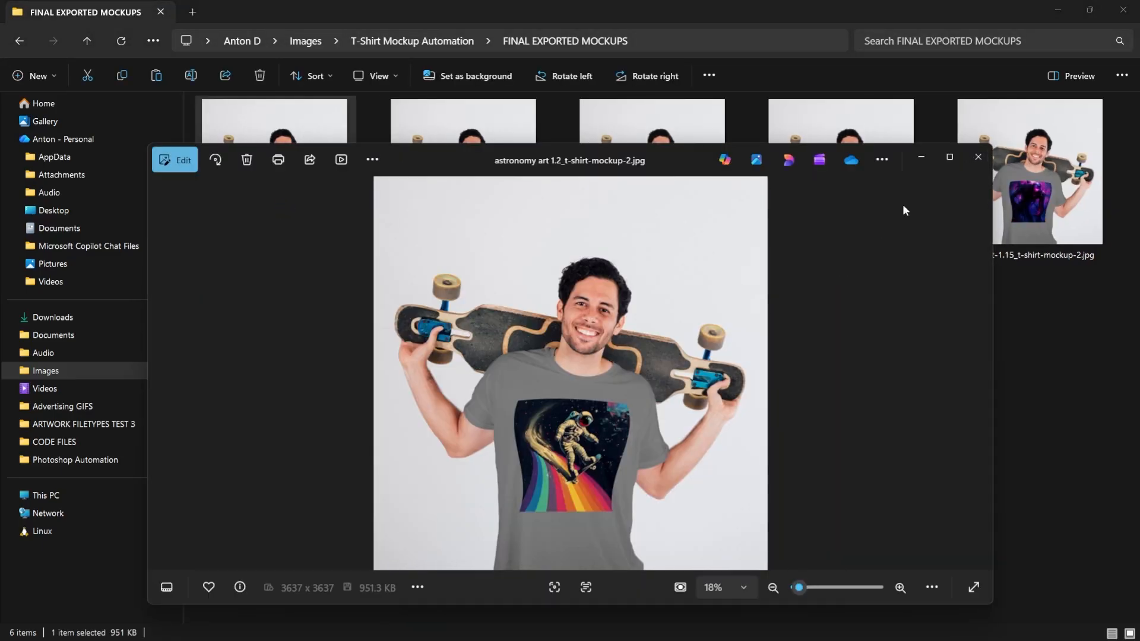
{"action": "left_click", "coordinate": [949, 158]}
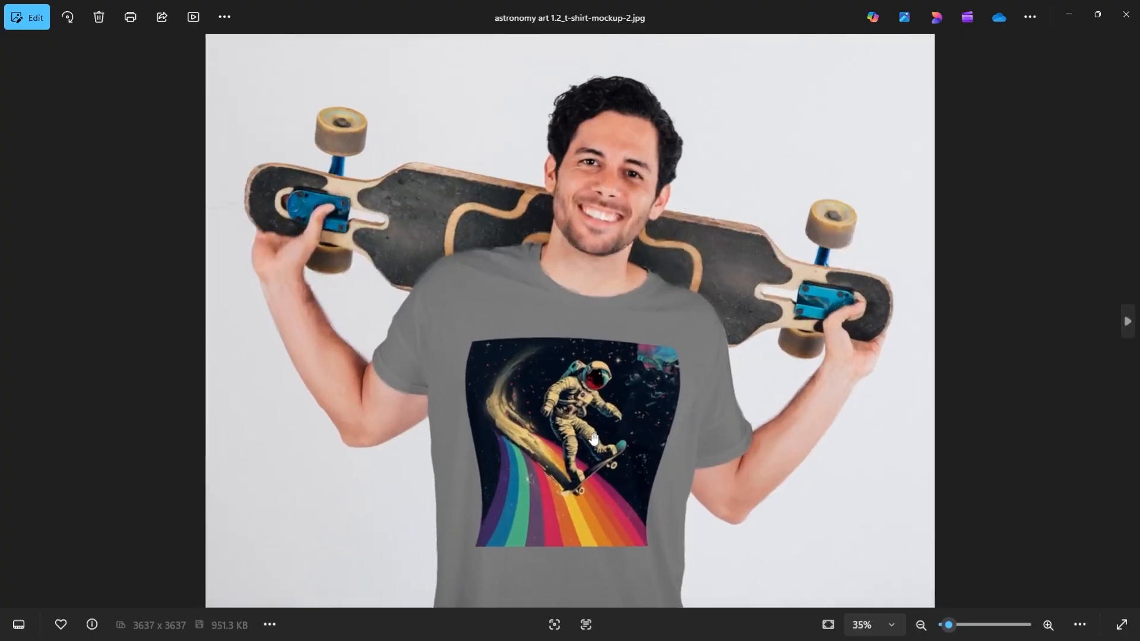
{"action": "key", "text": "Right"}
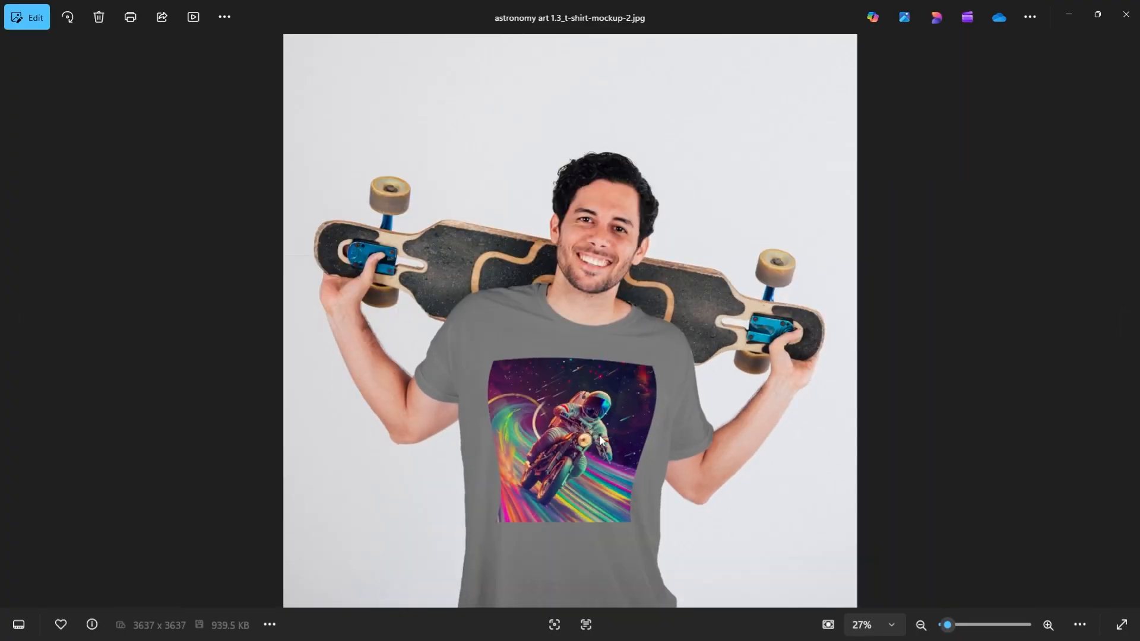
{"action": "key", "text": "Right"}
{"action": "key", "text": "Right"}
{"action": "key", "text": "Right"}
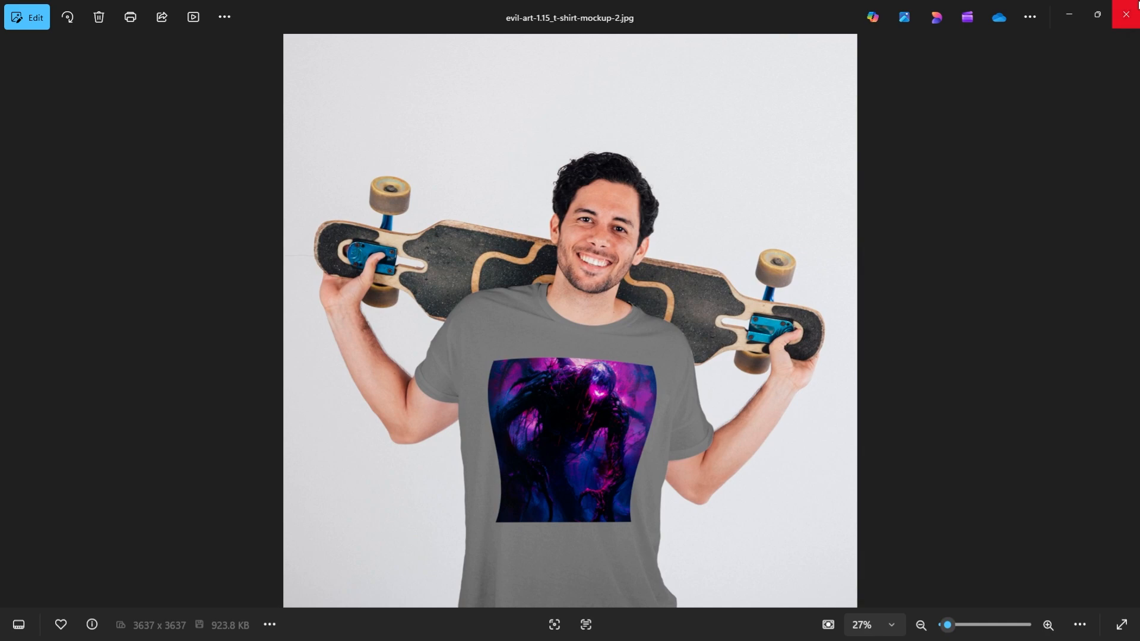
{"action": "left_click", "coordinate": [1136, 8]}
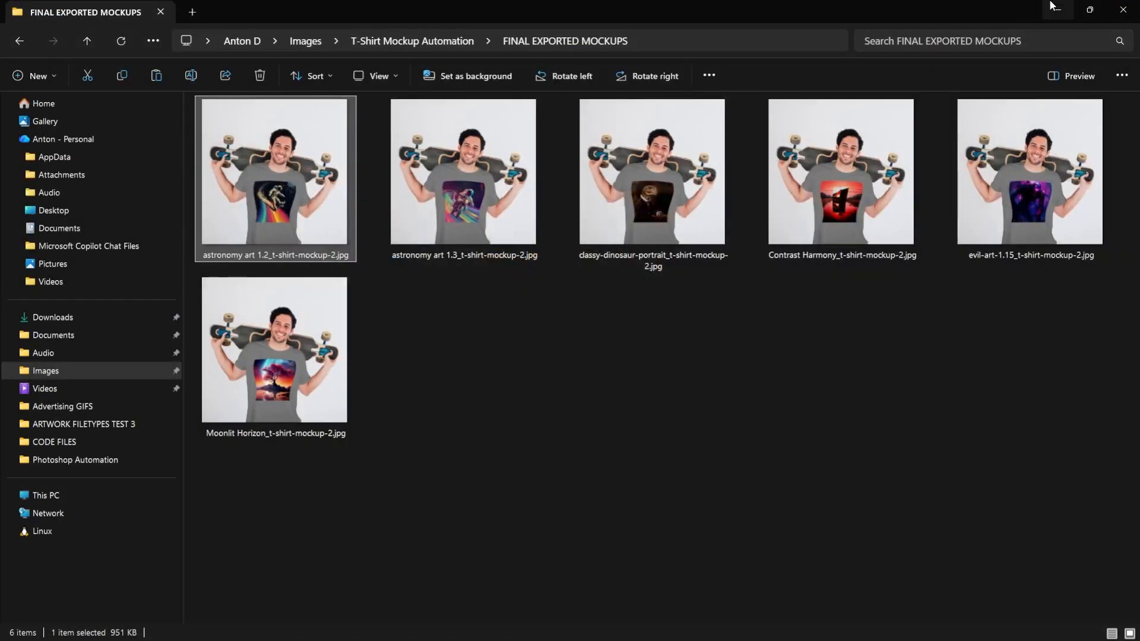
{"action": "left_click", "coordinate": [1070, 8]}
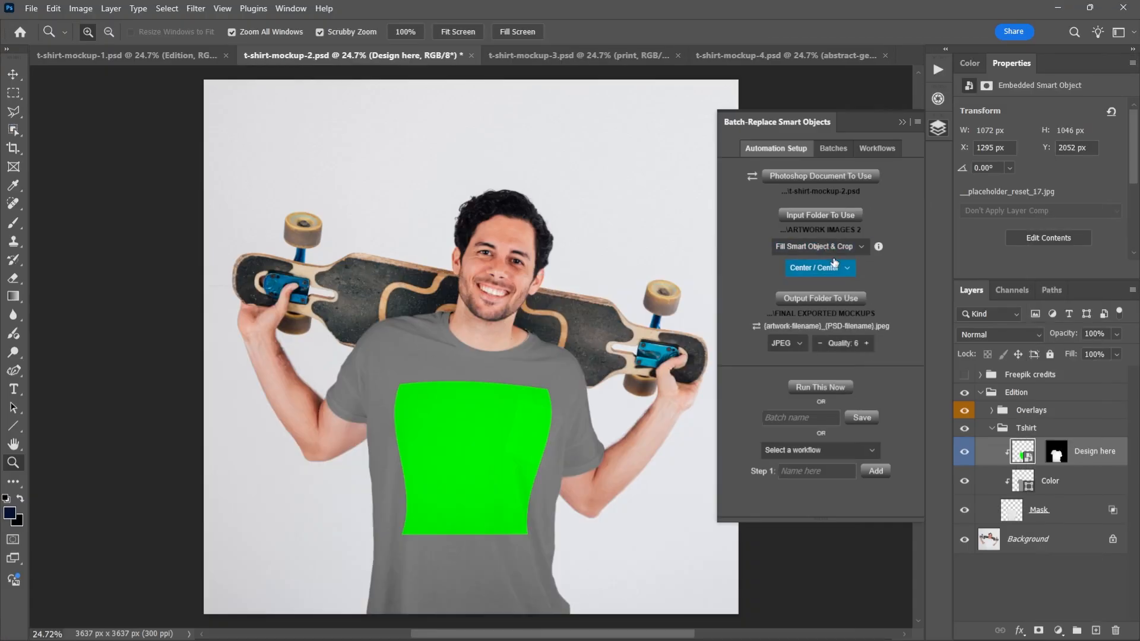
- Try the Stretch To Fit Smart Object and Place Original Image placement modes for the input artwork
{"action": "left_click", "coordinate": [835, 248]}
{"action": "left_click", "coordinate": [833, 264]}
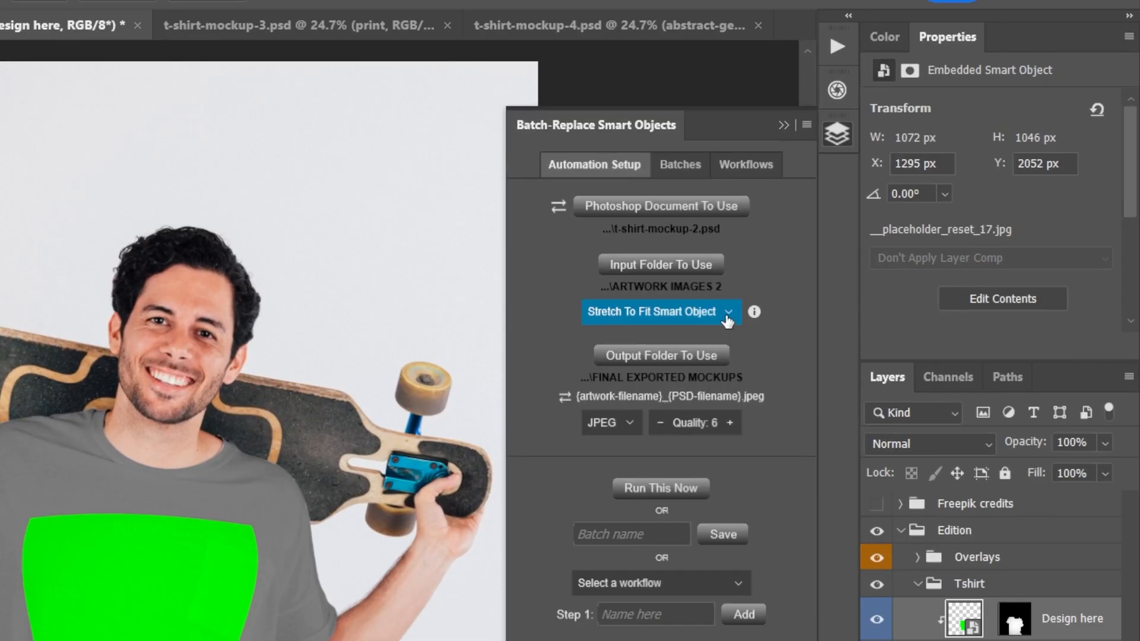
{"action": "left_click", "coordinate": [864, 249]}
{"action": "left_click", "coordinate": [638, 367]}
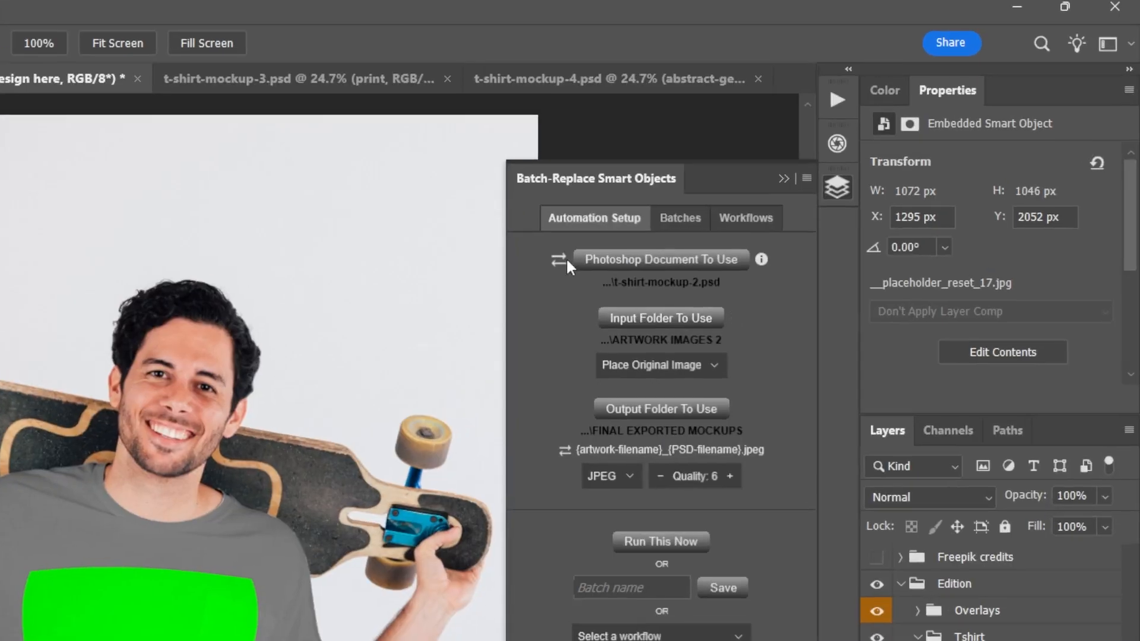
- Switch the plugin's source from a single document to a folder of PSD files and choose the T-SHIRT MOCKUPS folder
{"action": "left_click", "coordinate": [560, 261]}
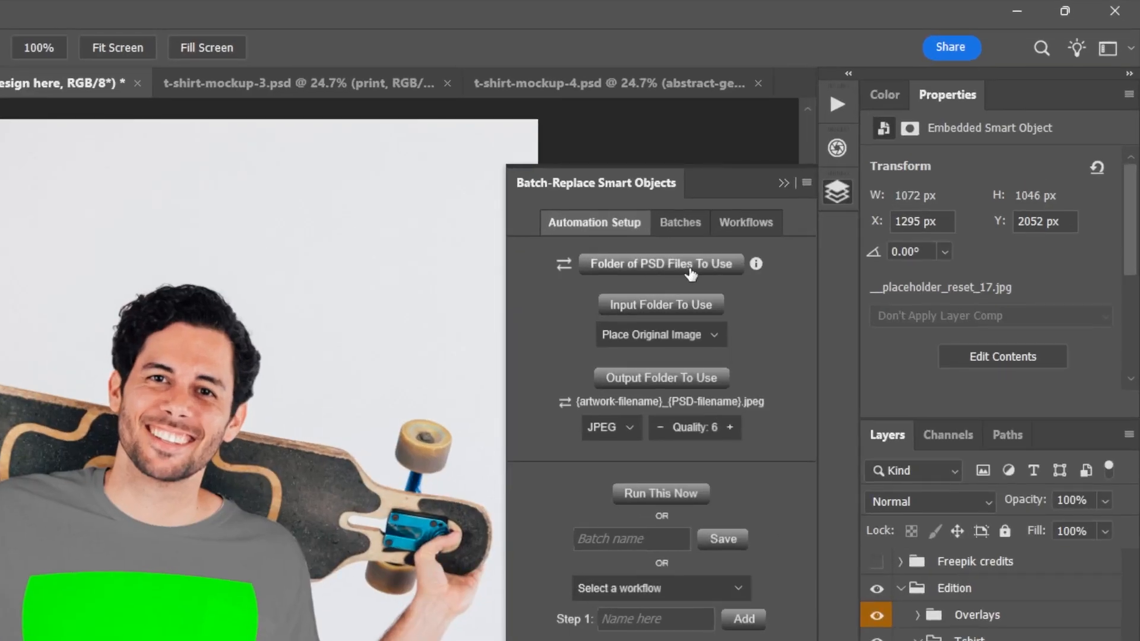
{"action": "left_click", "coordinate": [691, 272]}
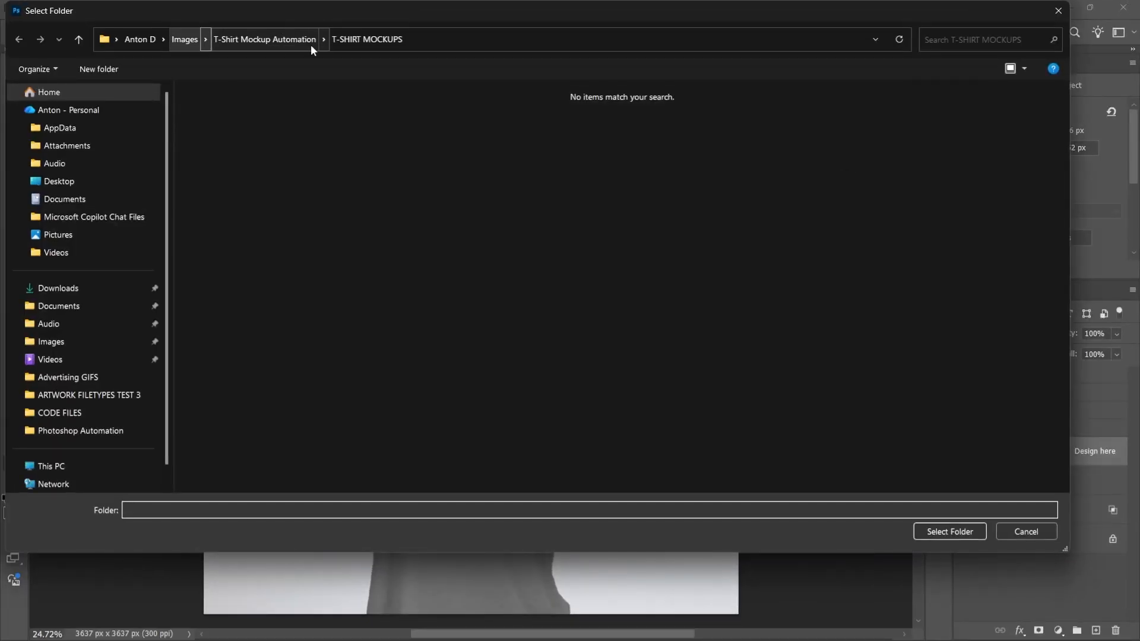
{"action": "left_click", "coordinate": [311, 45]}
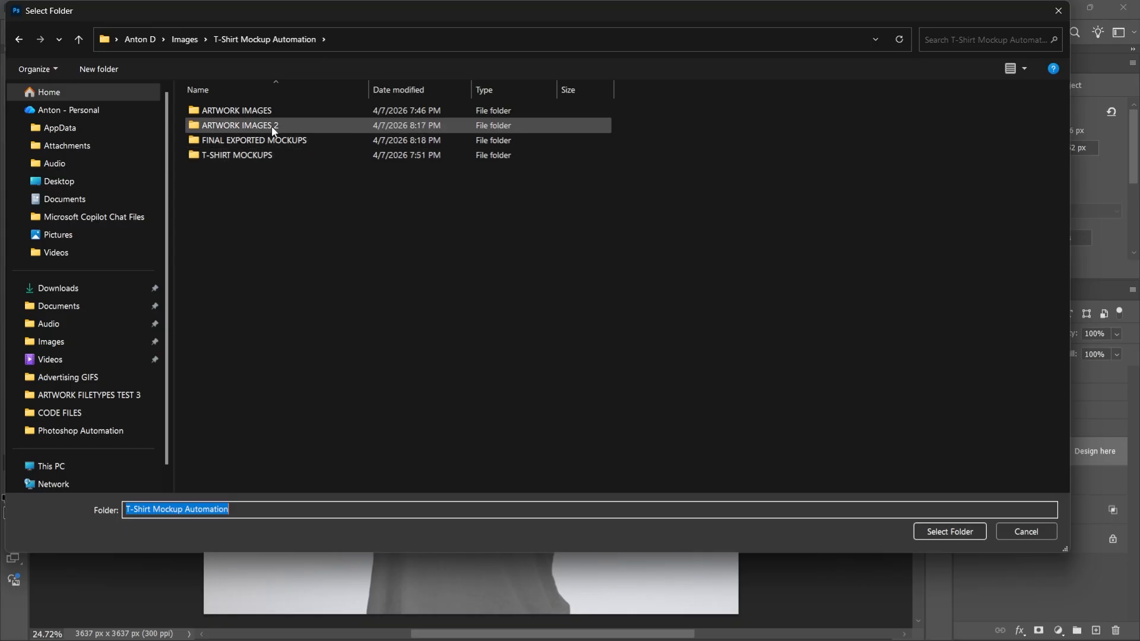
{"action": "double_click", "coordinate": [265, 154]}
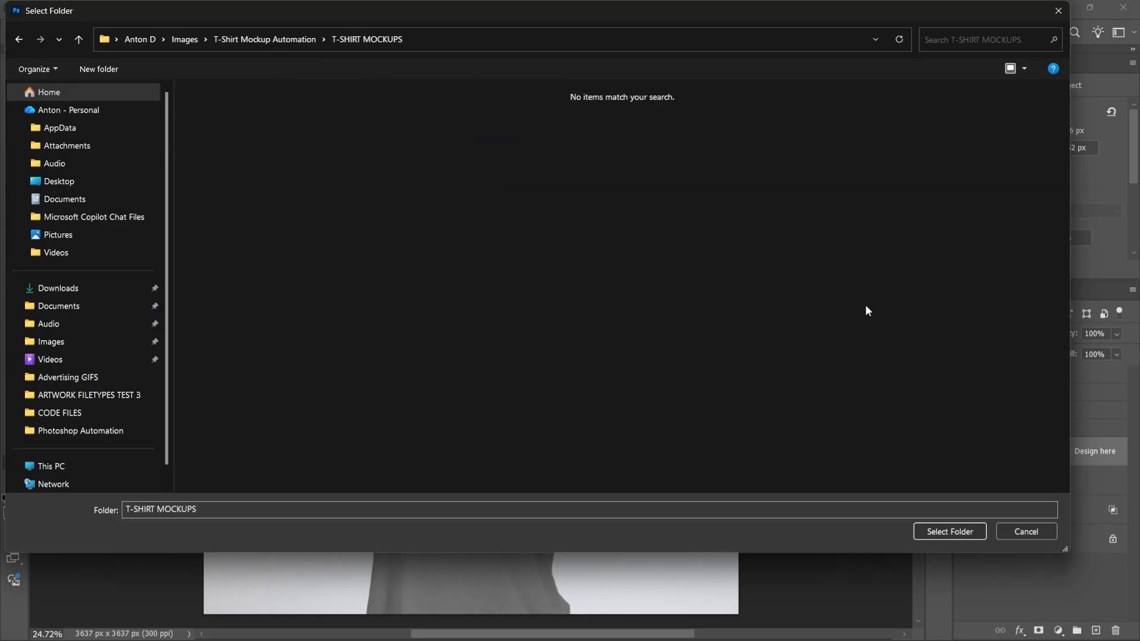
{"action": "left_click", "coordinate": [952, 533]}
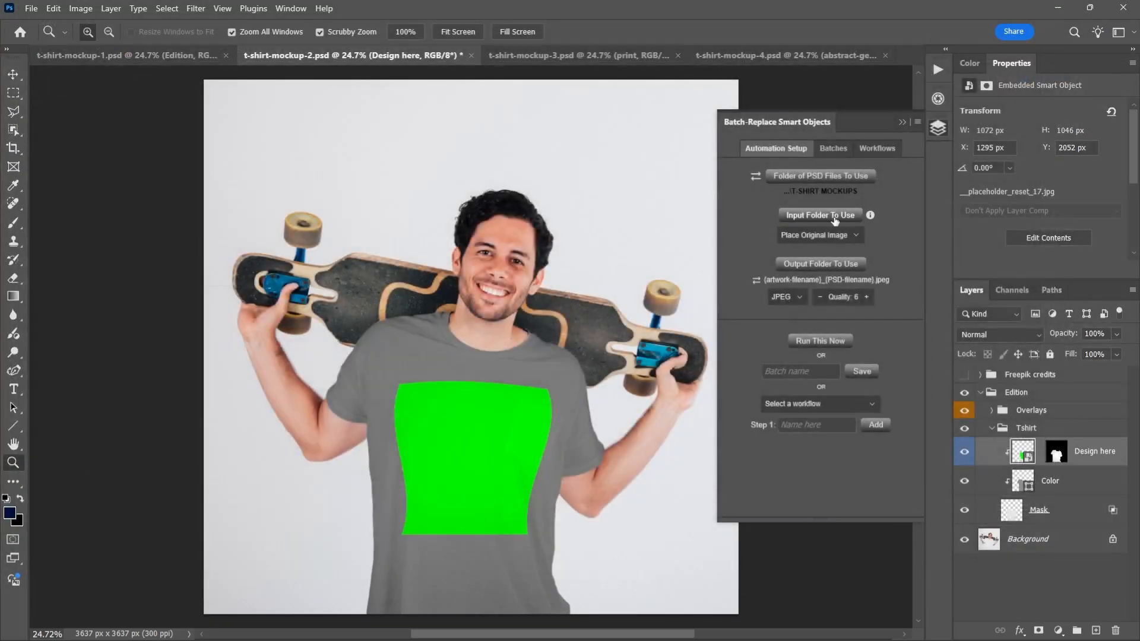
- Set the plugin's input folder to ARTWORK IMAGES 2 inside T-Shirt Mockup Automation
{"action": "left_click", "coordinate": [835, 220]}
{"action": "left_click", "coordinate": [297, 38]}
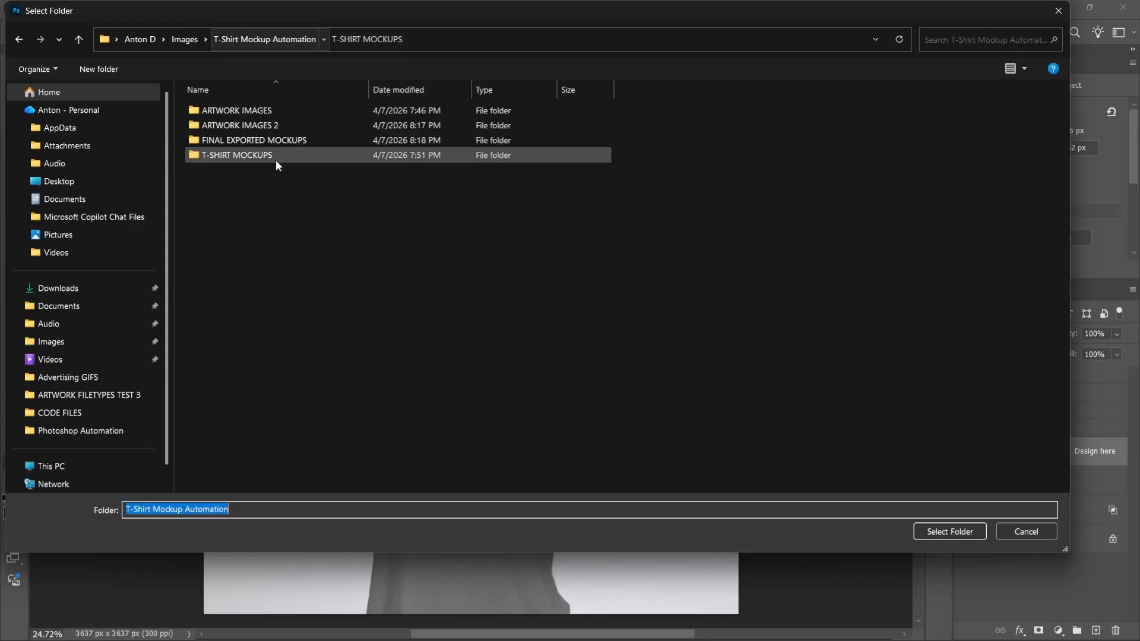
{"action": "double_click", "coordinate": [262, 127]}
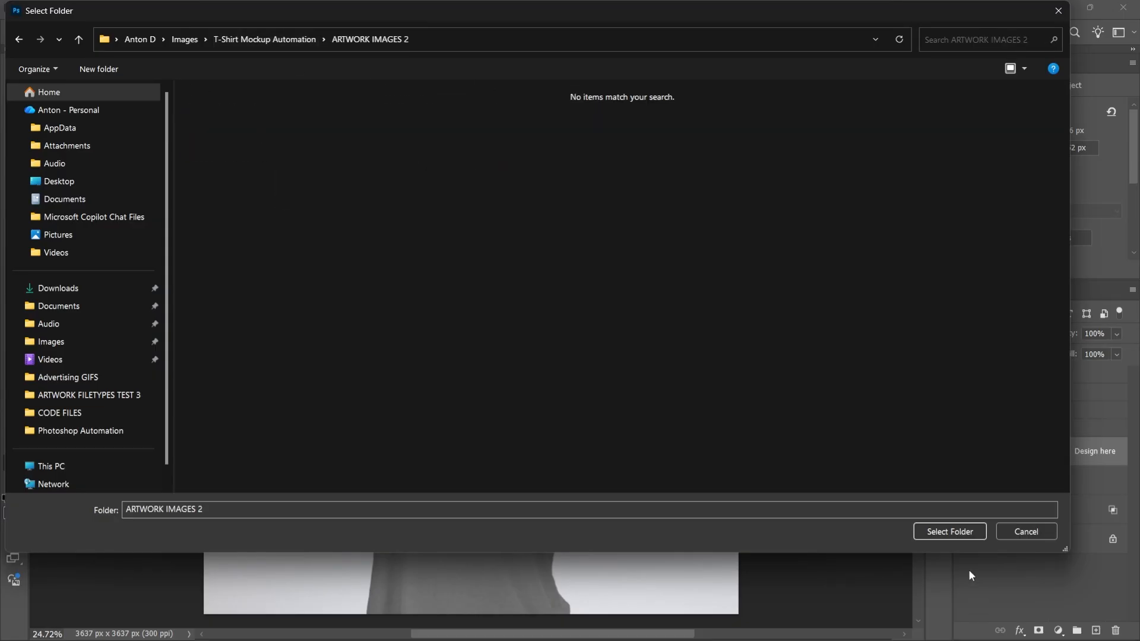
{"action": "left_click", "coordinate": [951, 532]}
- Set the plugin's output folder to FINAL EXPORTED MOCKUPS inside T-Shirt Mockup Automation
{"action": "left_click", "coordinate": [826, 278]}
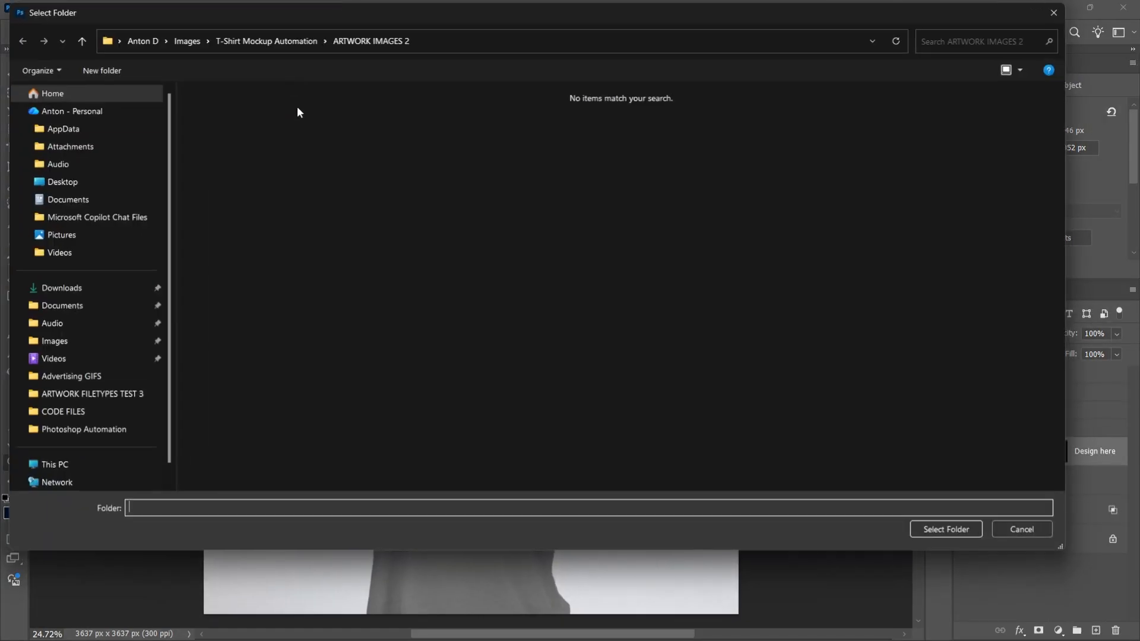
{"action": "left_click", "coordinate": [255, 41]}
{"action": "double_click", "coordinate": [251, 141]}
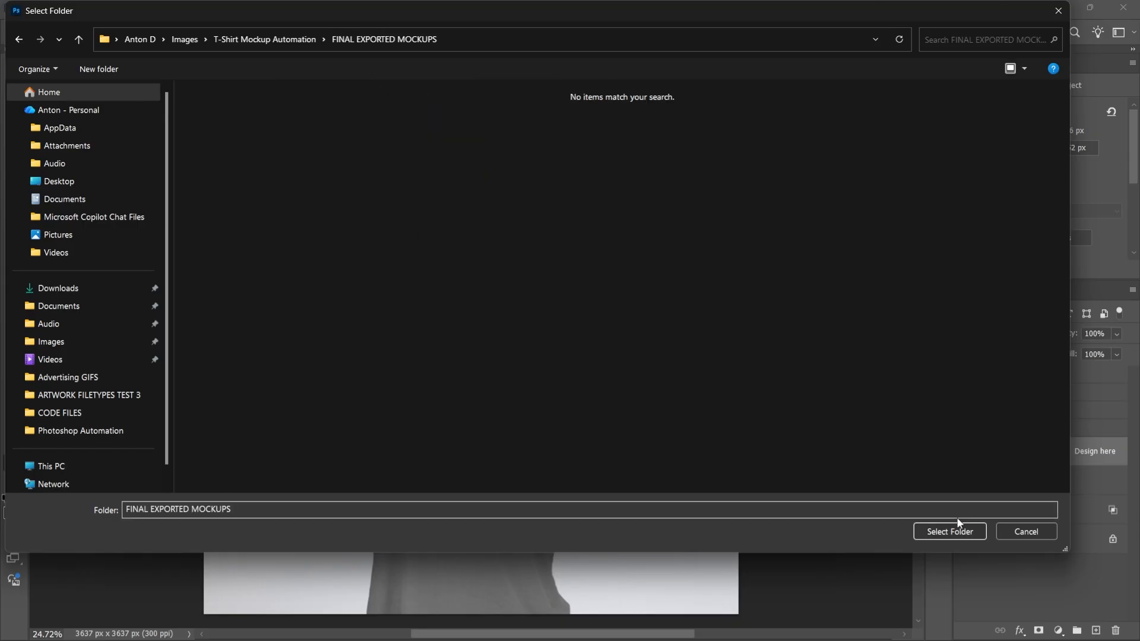
{"action": "left_click", "coordinate": [953, 534]}
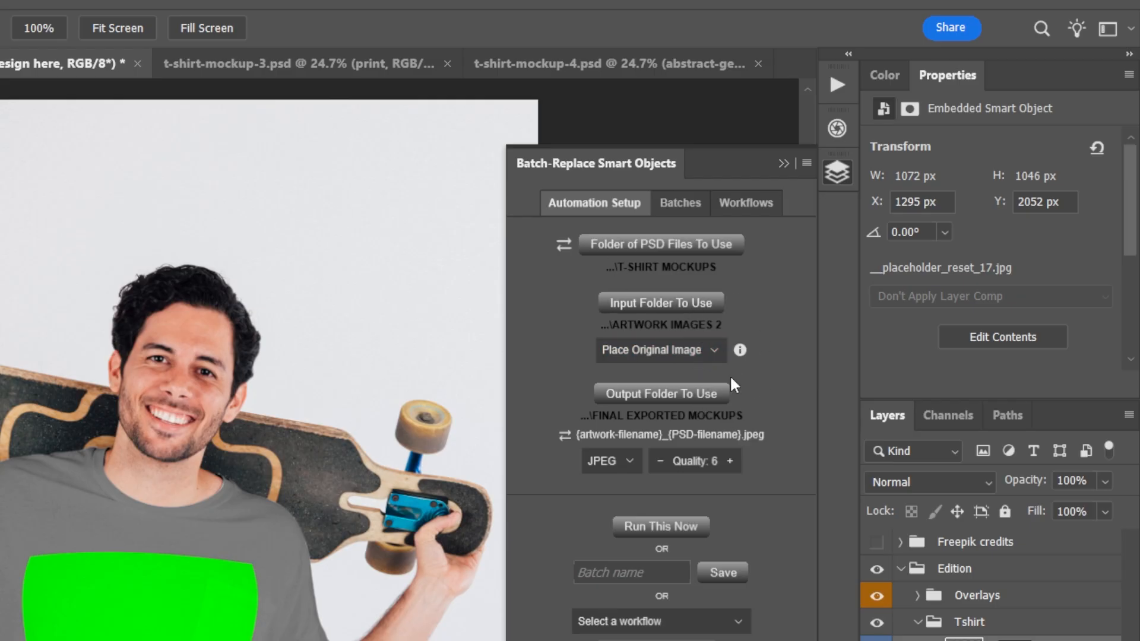
- Set the artwork placement to Stretch To Fit Smart Object and the export format to PNG
{"action": "left_click", "coordinate": [697, 354]}
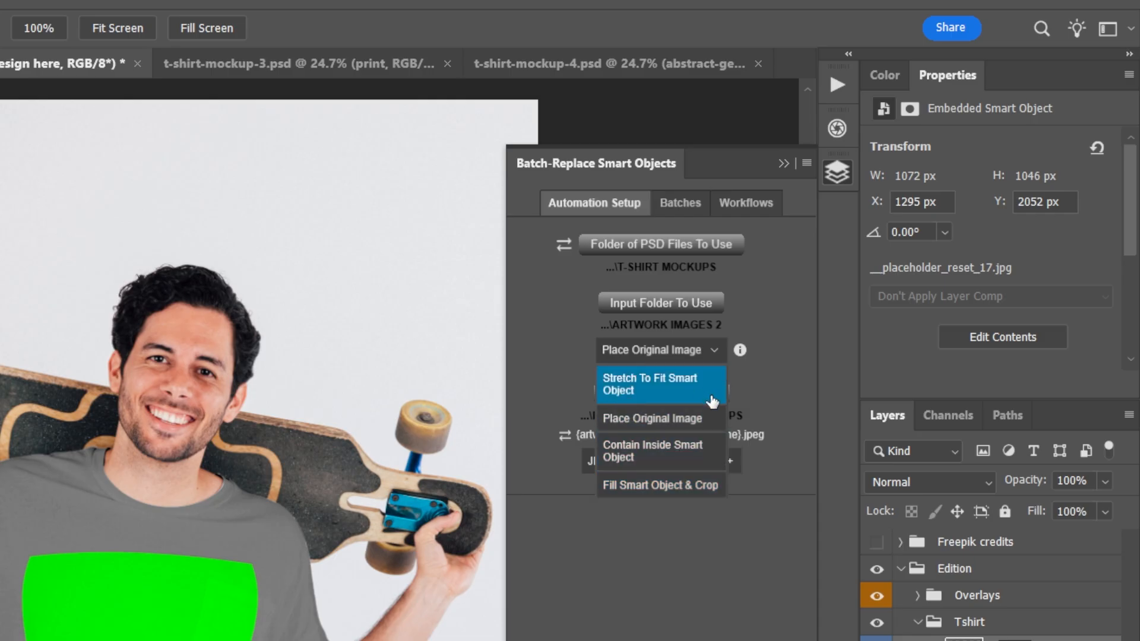
{"action": "left_click", "coordinate": [708, 392]}
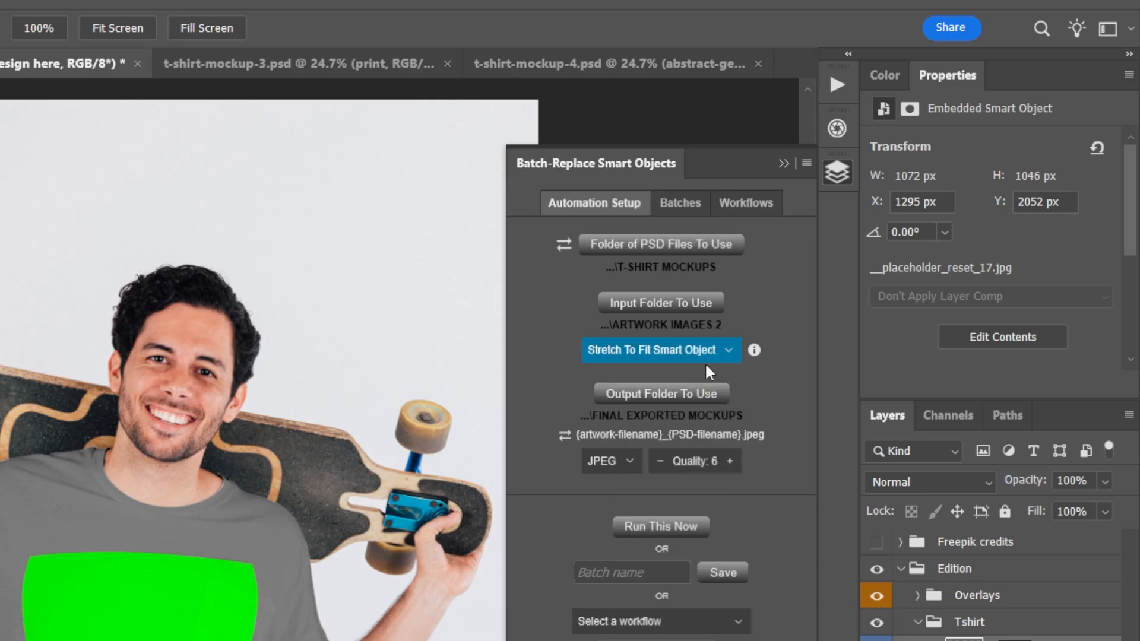
{"action": "left_click", "coordinate": [626, 469]}
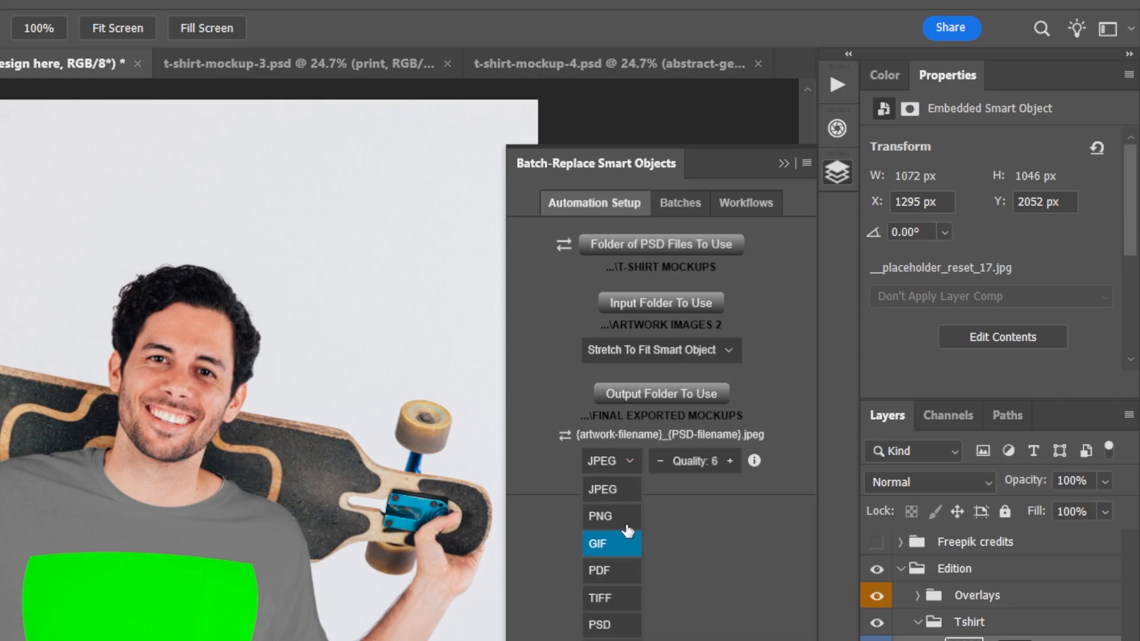
{"action": "left_click", "coordinate": [626, 527]}
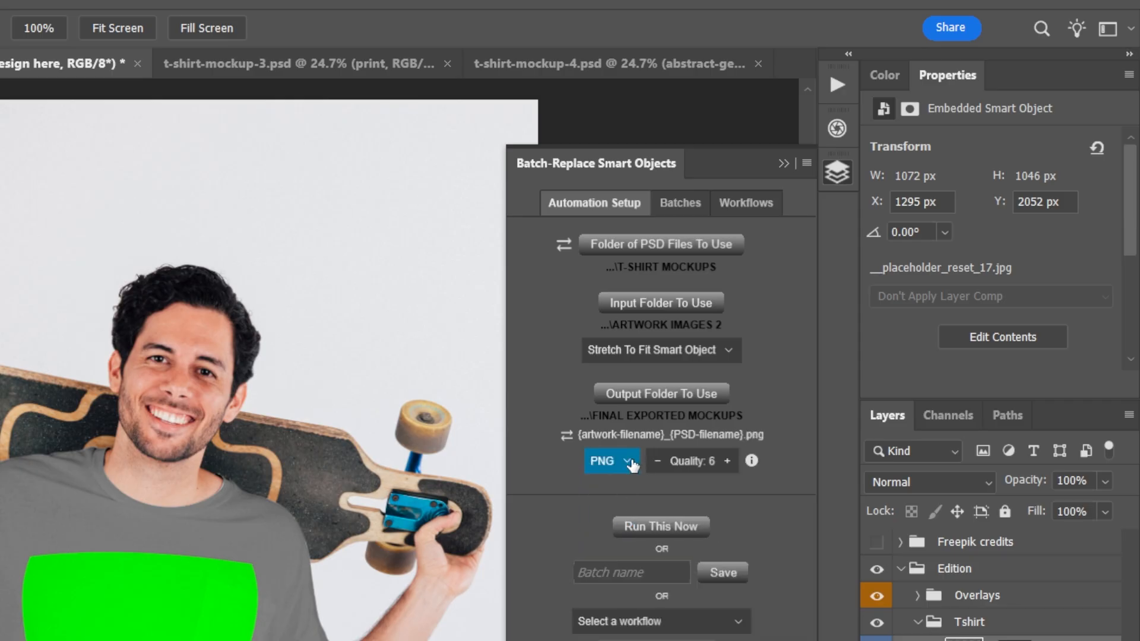
- Swap the export naming order to {PSD-filename}_{artwork-filename} and raise the quality to 12
{"action": "left_click", "coordinate": [567, 436]}
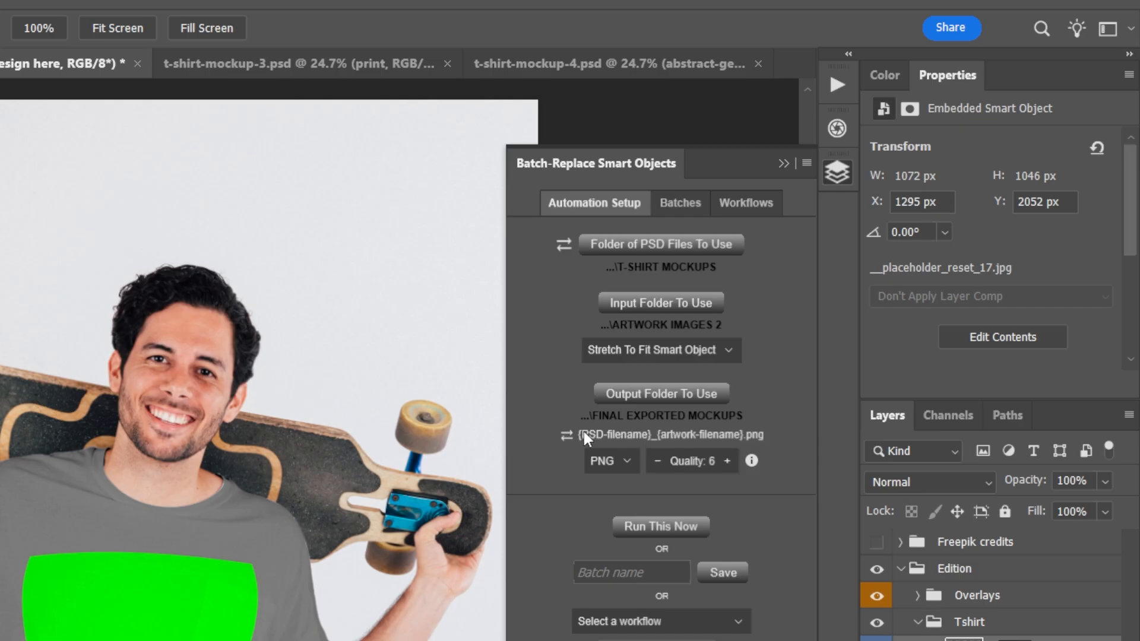
{"action": "left_click", "coordinate": [731, 469]}
{"action": "triple_click", "coordinate": [731, 469]}
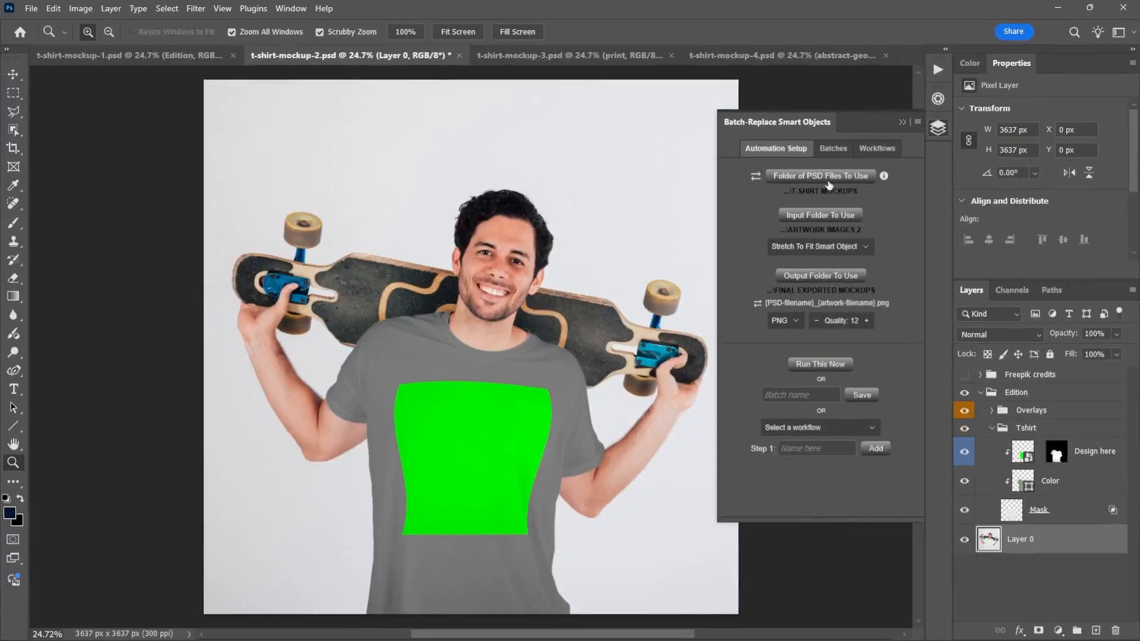
- Run the batch on the T-SHIRT MOCKUPS folder, dismiss the completion message, and open FINAL EXPORTED MOCKUPS in File Explorer
{"action": "left_click", "coordinate": [835, 364]}
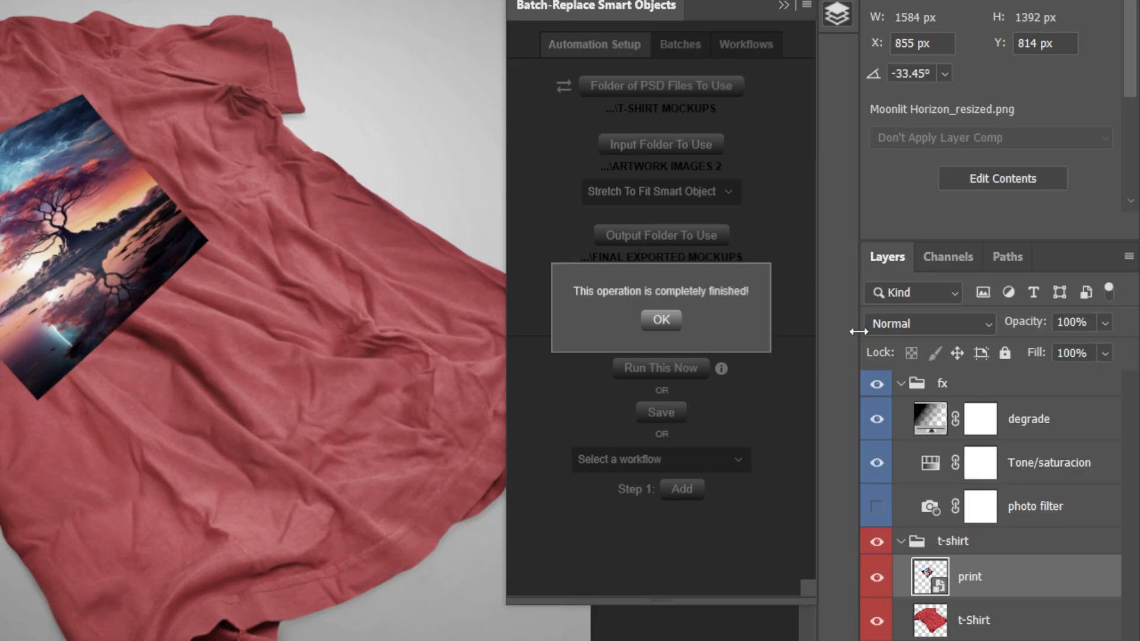
{"action": "left_click", "coordinate": [669, 324]}
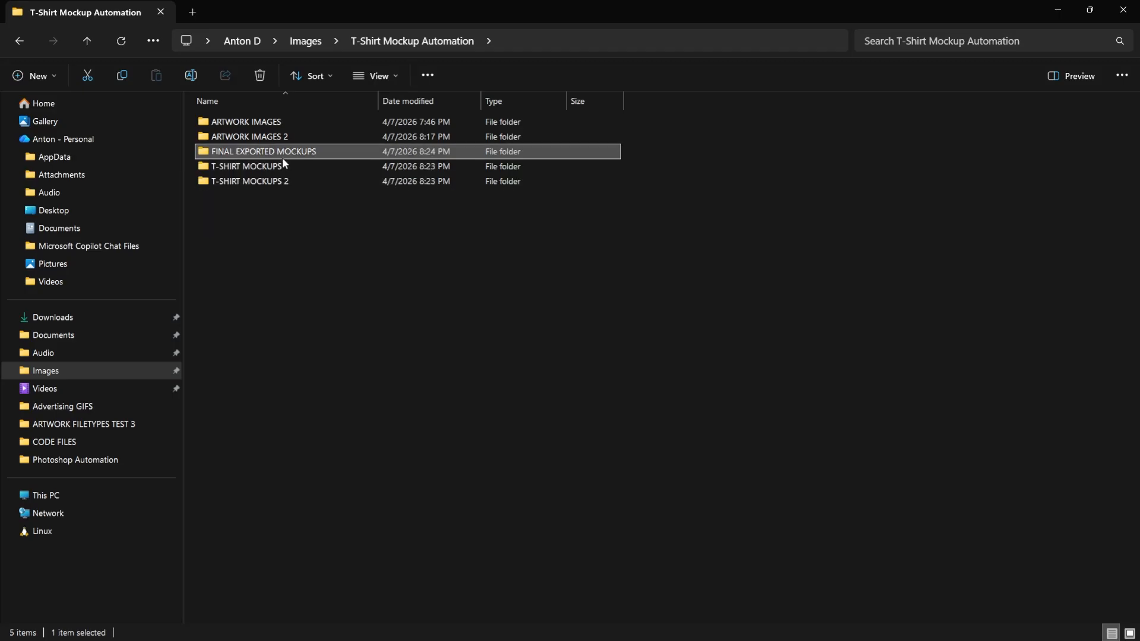
{"action": "double_click", "coordinate": [283, 158]}
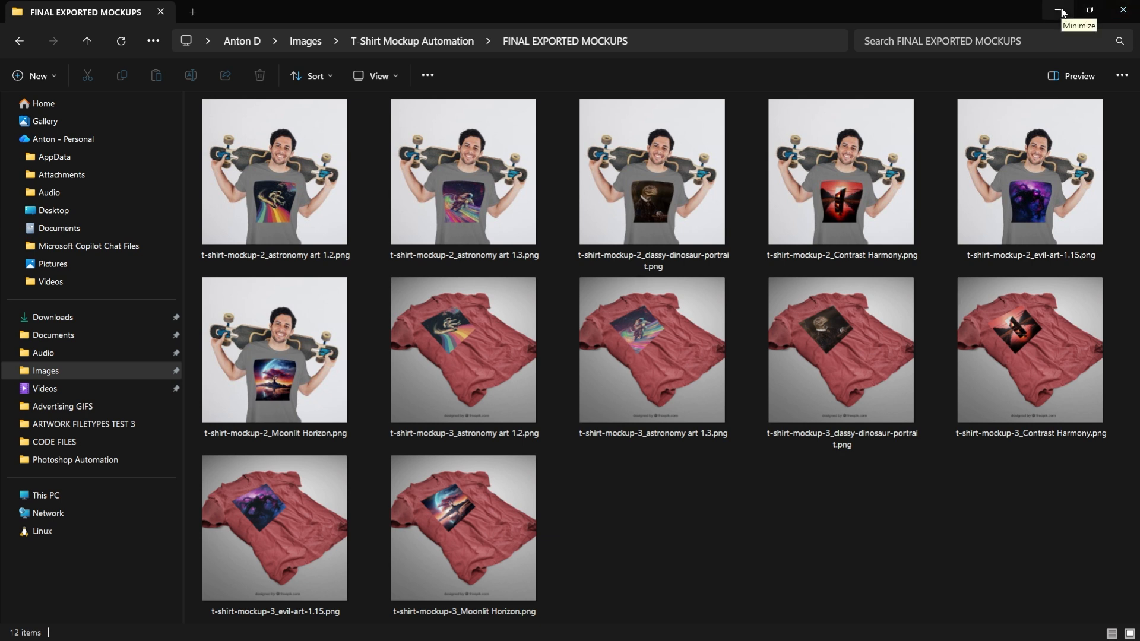
- Return to Photoshop and save the current plugin setup as a batch named "make my t shirt mockups"
{"action": "left_click", "coordinate": [1059, 10]}
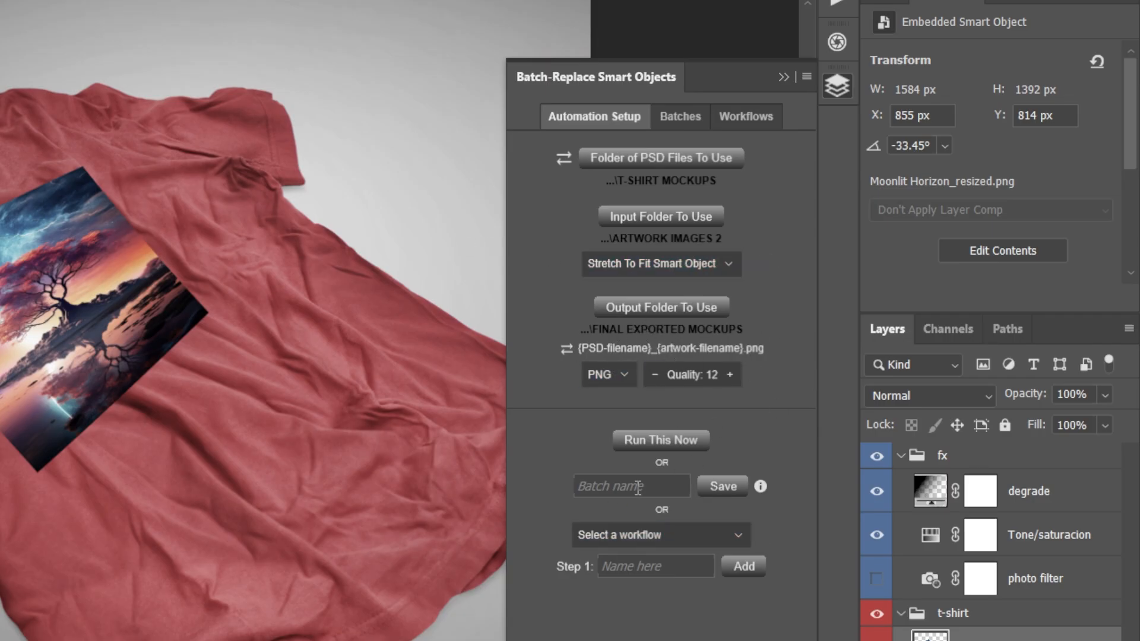
{"action": "type", "text": "make my "}
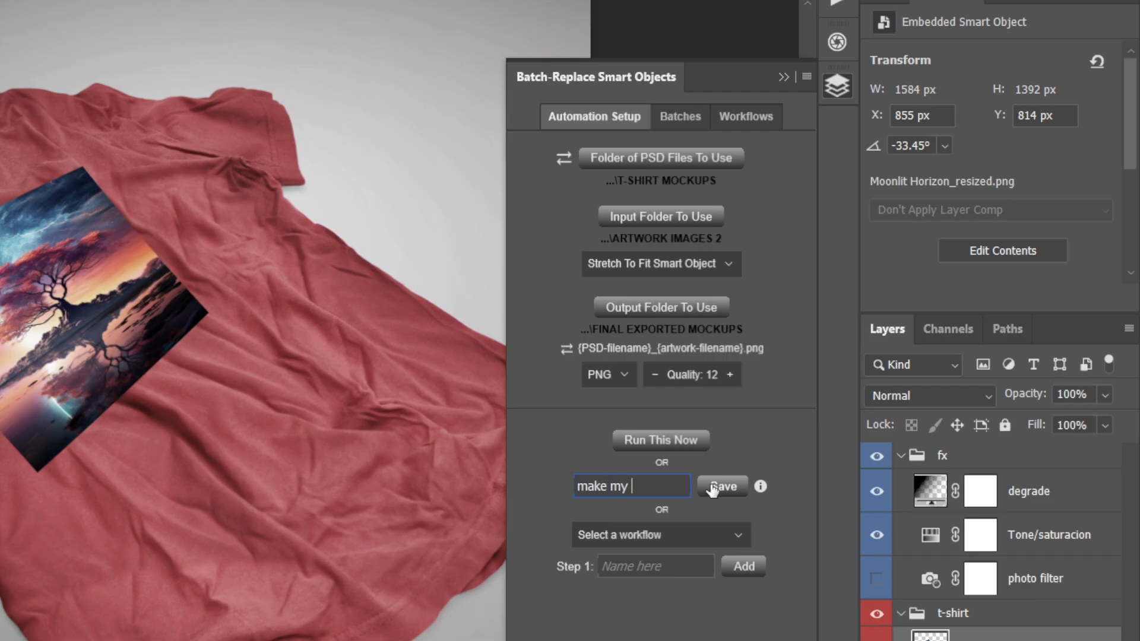
{"action": "type", "text": "t shirt mockups"}
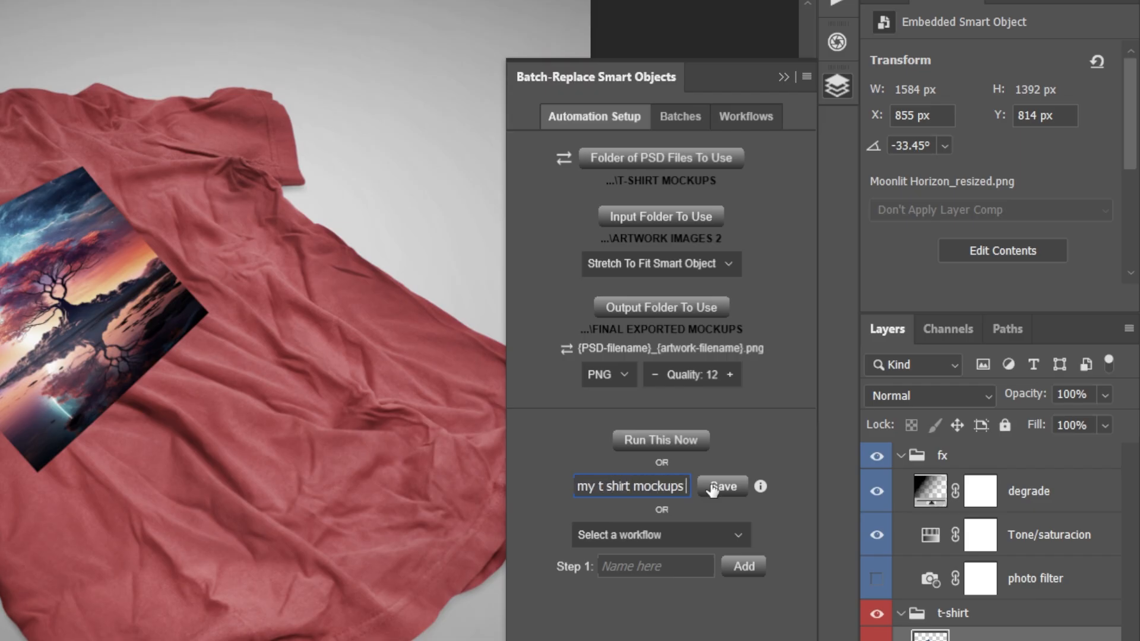
{"action": "left_click", "coordinate": [713, 489]}
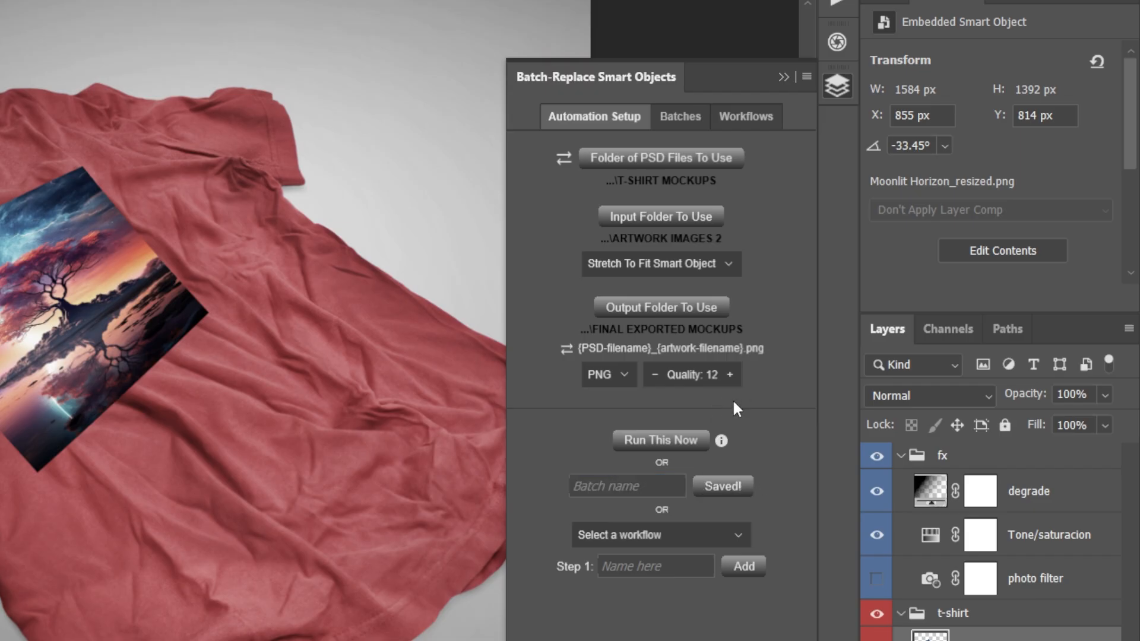
- Create and save a new workflow named "make all clothing mockups"
{"action": "left_click", "coordinate": [691, 544]}
{"action": "left_click", "coordinate": [669, 567]}
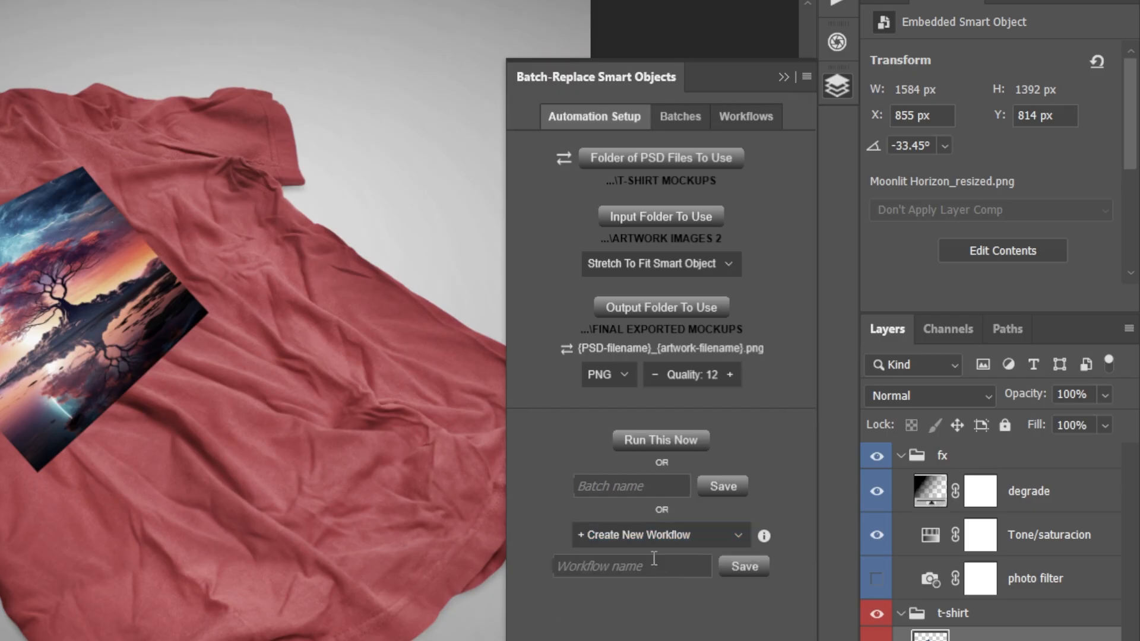
{"action": "left_click", "coordinate": [634, 565]}
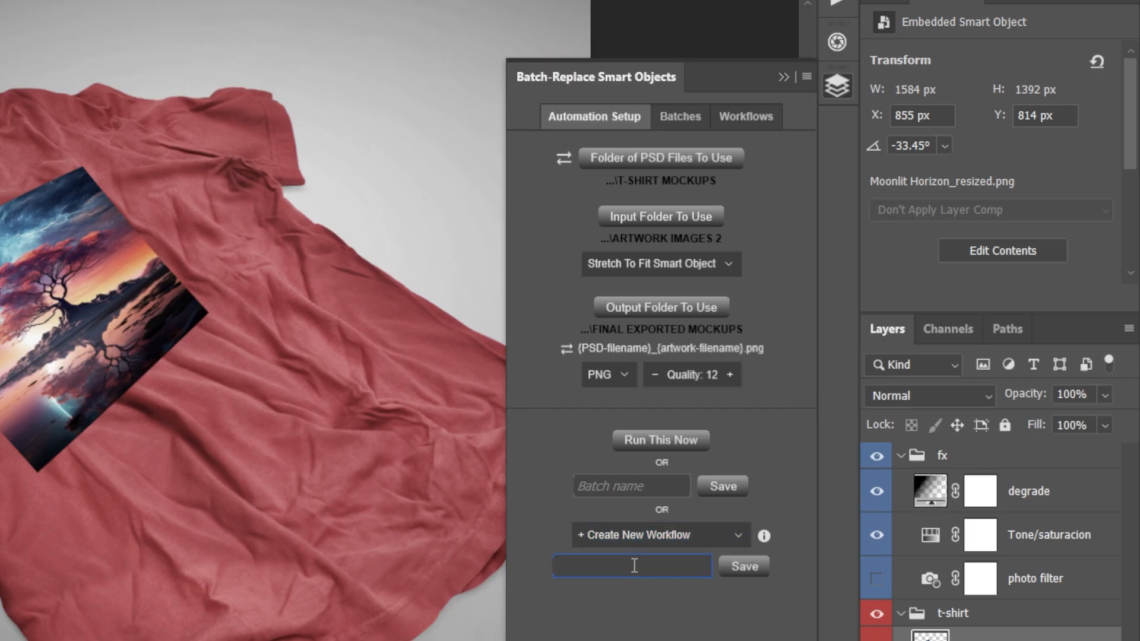
{"action": "type", "text": "make all clothing mockups"}
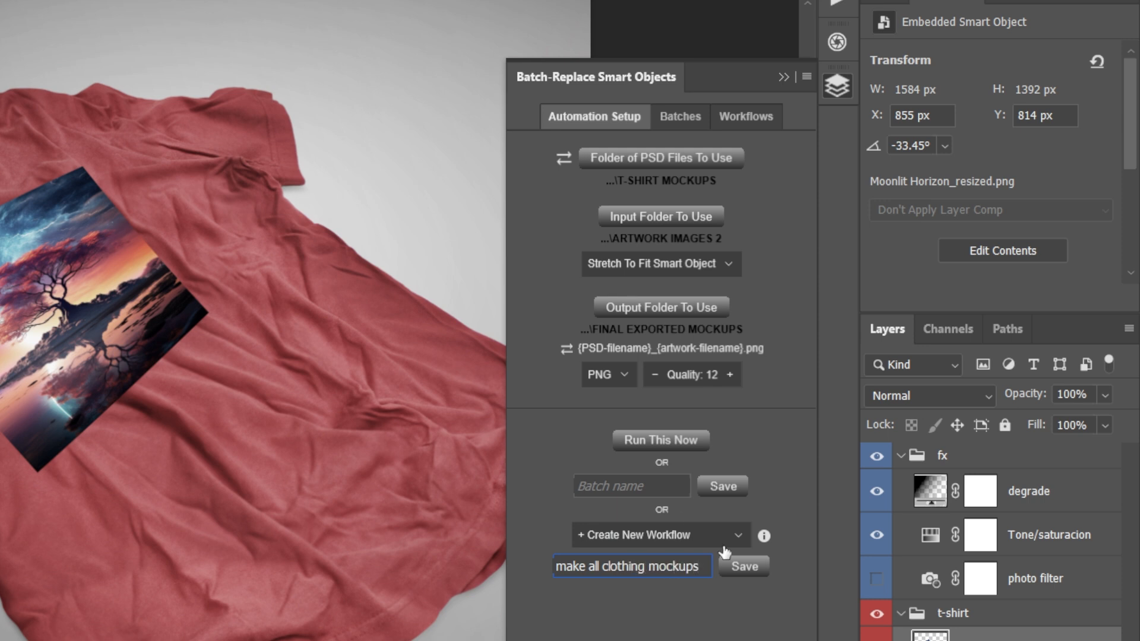
{"action": "left_click", "coordinate": [744, 567]}
- Add the current setup to the workflow as step 1, named "t-shirt mockups"
{"action": "type", "text": "t"}
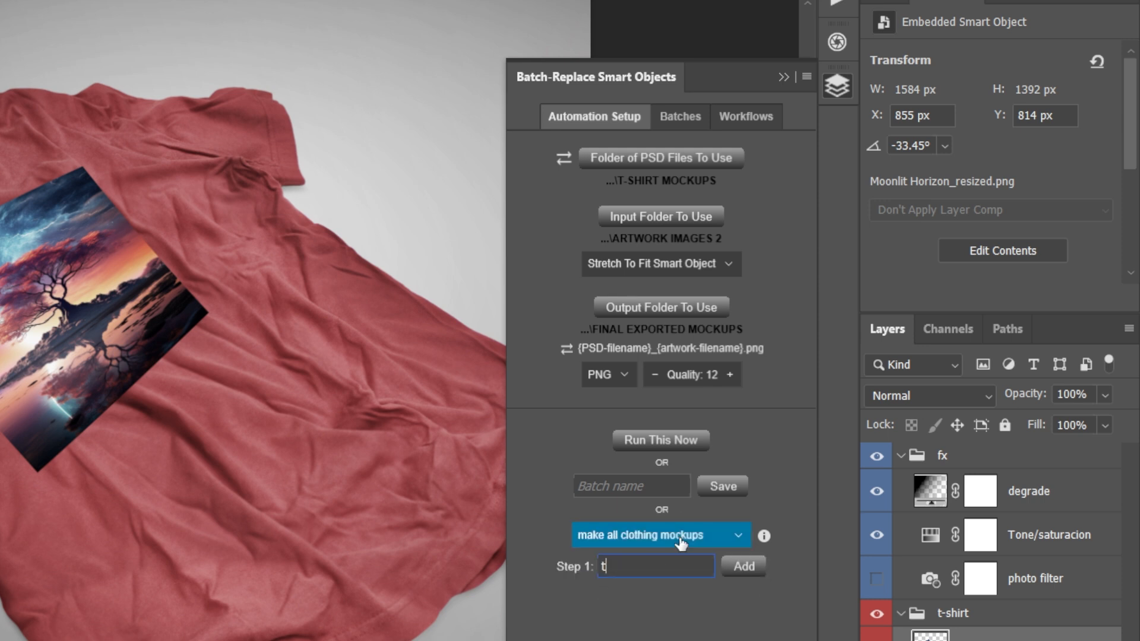
{"action": "type", "text": "-shirt mockups"}
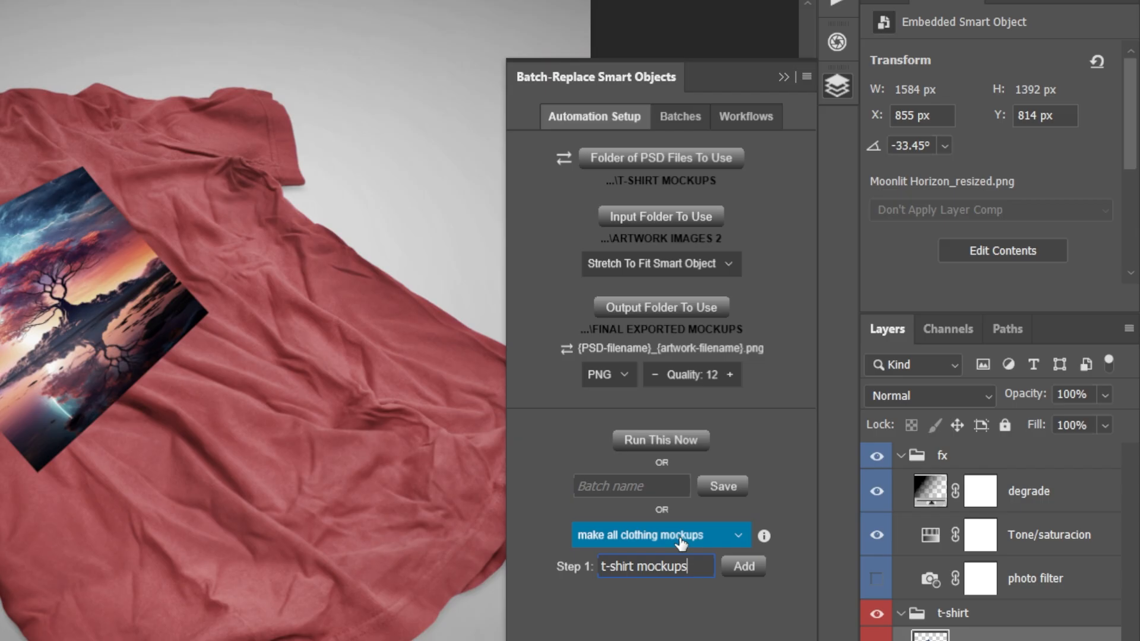
{"action": "left_click", "coordinate": [743, 565]}
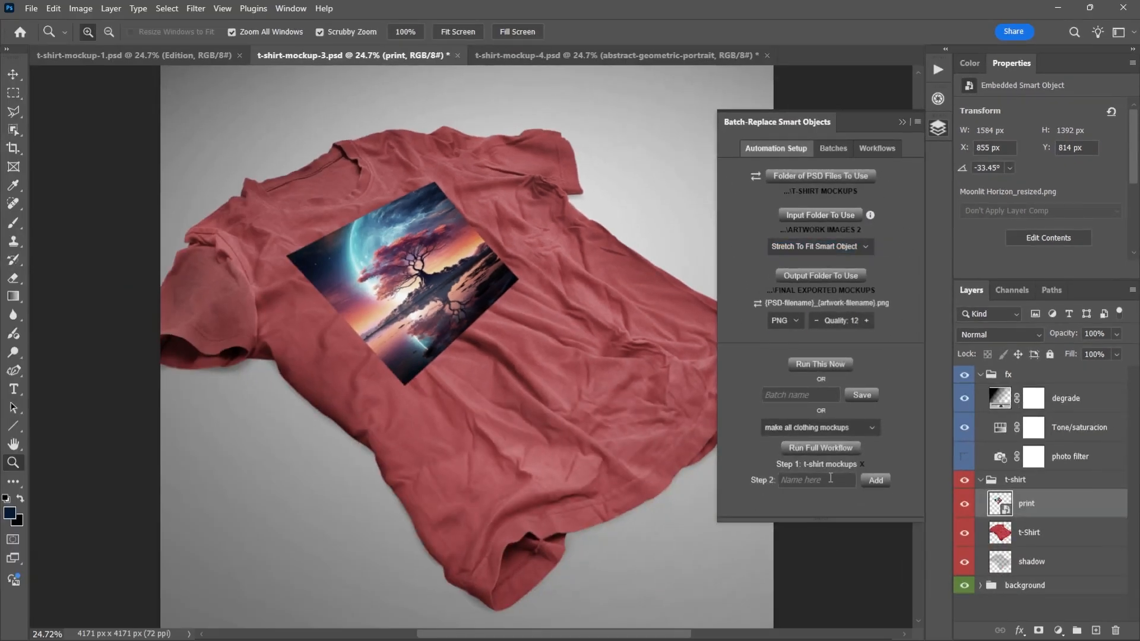
- Create a HOODIE MOCKUPS folder inside T-Shirt Mockup Automation and choose it as the folder of PSD files
{"action": "left_click", "coordinate": [834, 177]}
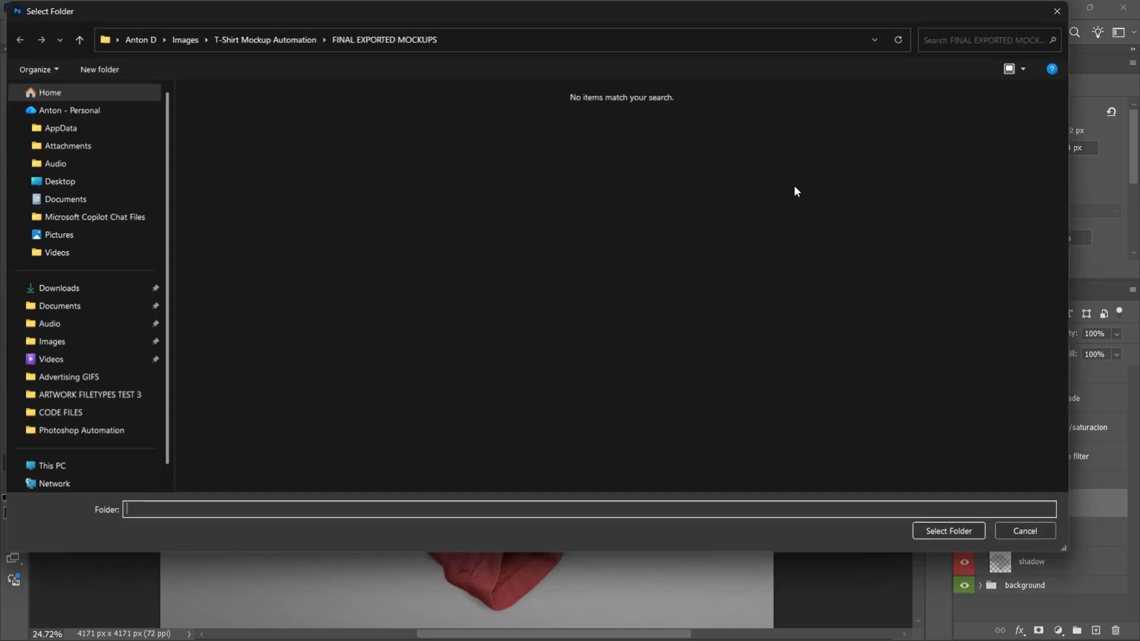
{"action": "left_click", "coordinate": [279, 39]}
{"action": "left_click", "coordinate": [92, 67]}
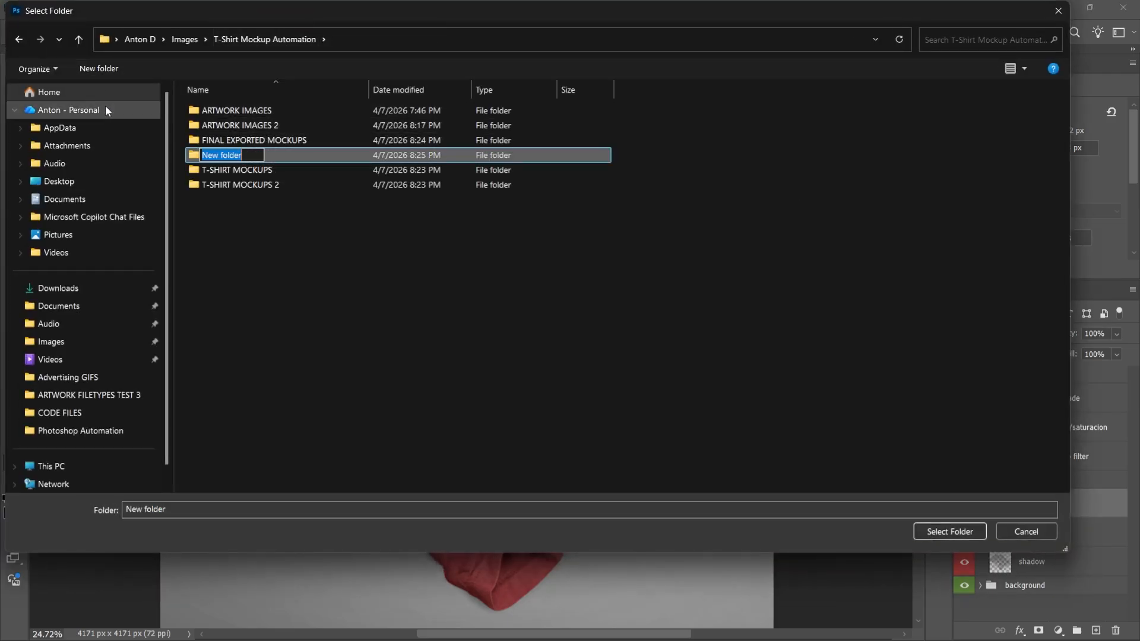
{"action": "type", "text": "HOODIE MOCKUPS"}
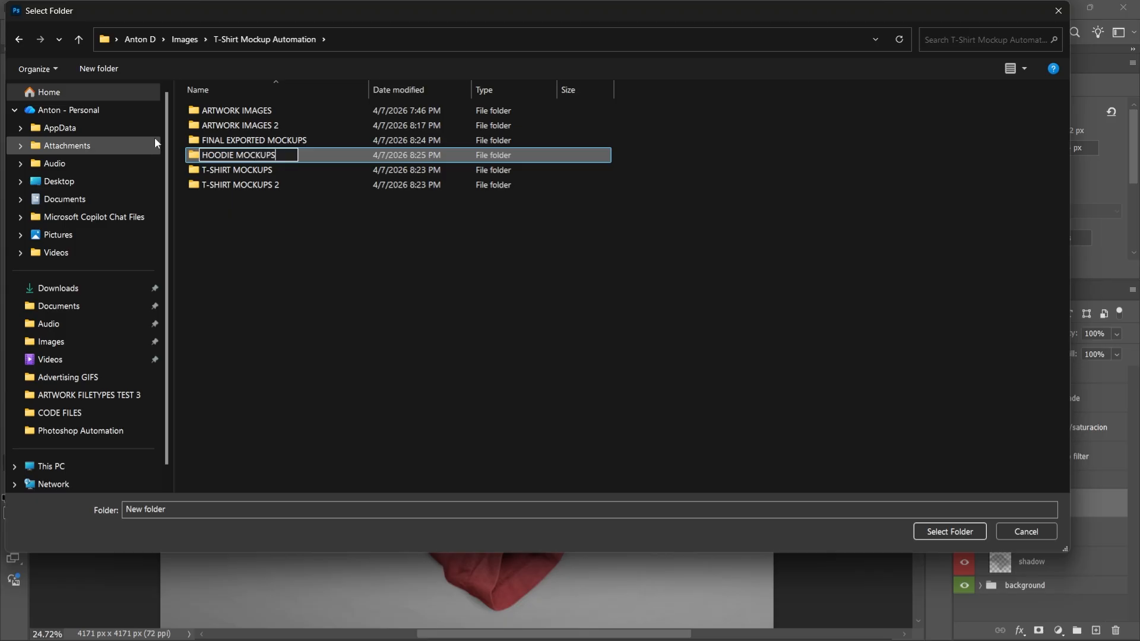
{"action": "key", "text": "Return"}
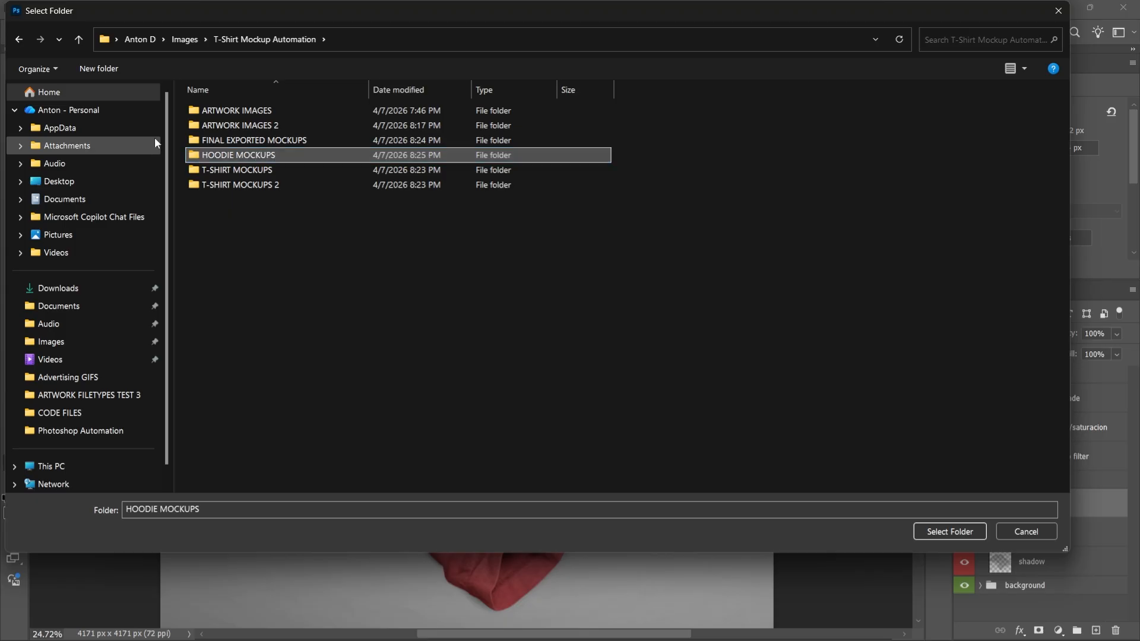
{"action": "double_click", "coordinate": [287, 153]}
{"action": "left_click", "coordinate": [952, 531]}
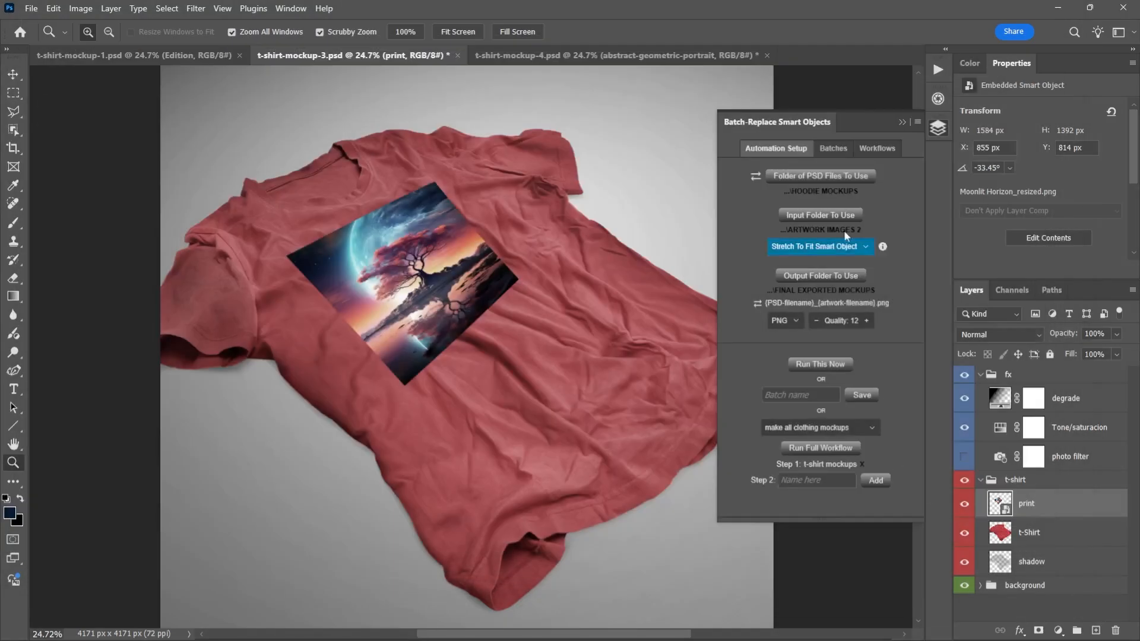
- Add the hoodie setup to the workflow as step 2, named "hoodie mockups"
{"action": "left_click", "coordinate": [819, 482]}
{"action": "type", "text": "hbood"}
{"action": "key", "text": "BackSpace"}
{"action": "key", "text": "BackSpace"}
{"action": "key", "text": "BackSpace"}
{"action": "key", "text": "BackSpace"}
{"action": "key", "text": "BackSpace"}
{"action": "type", "text": "hoodie mockups"}
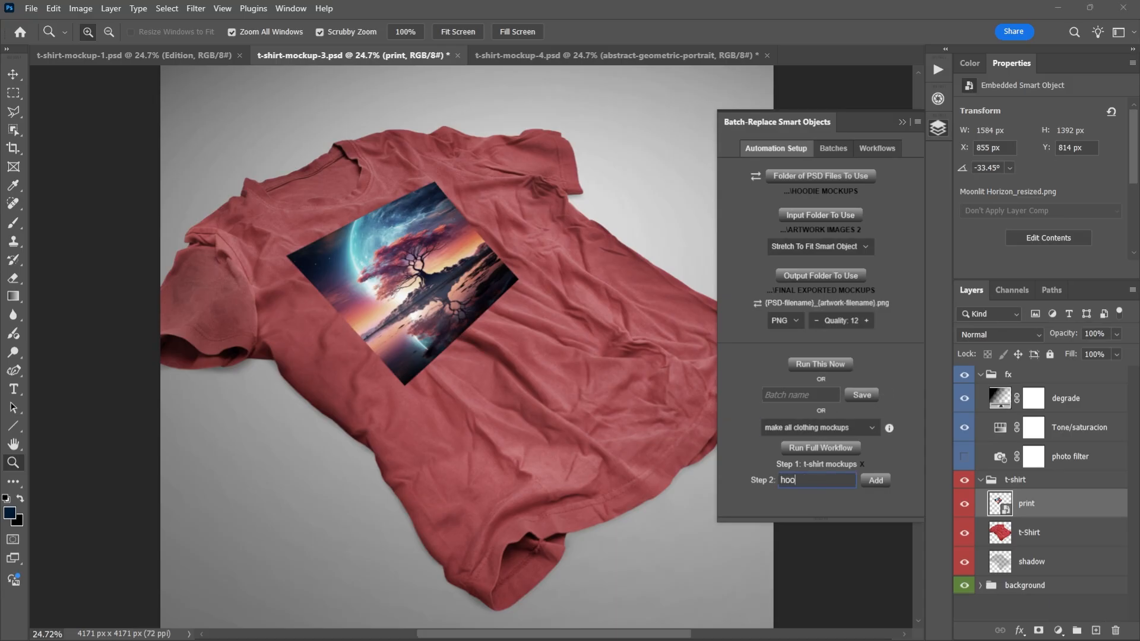
{"action": "left_click", "coordinate": [883, 479]}
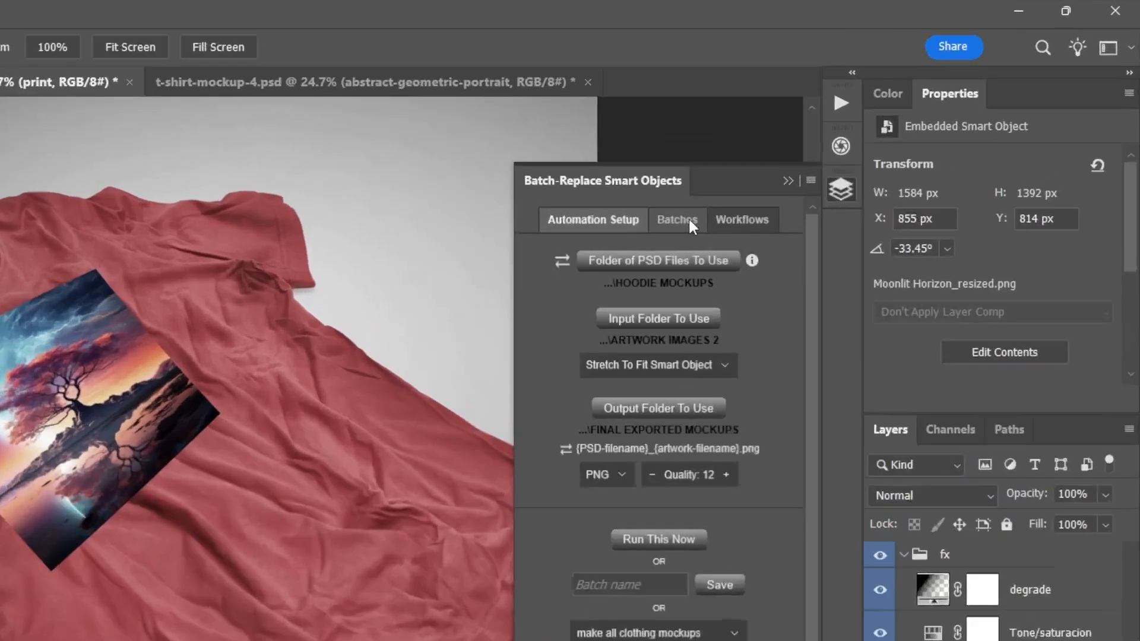
- Filter the saved batches by "t-shirt" and by "make", and clear the filter
{"action": "left_click", "coordinate": [689, 220]}
{"action": "left_click", "coordinate": [659, 265]}
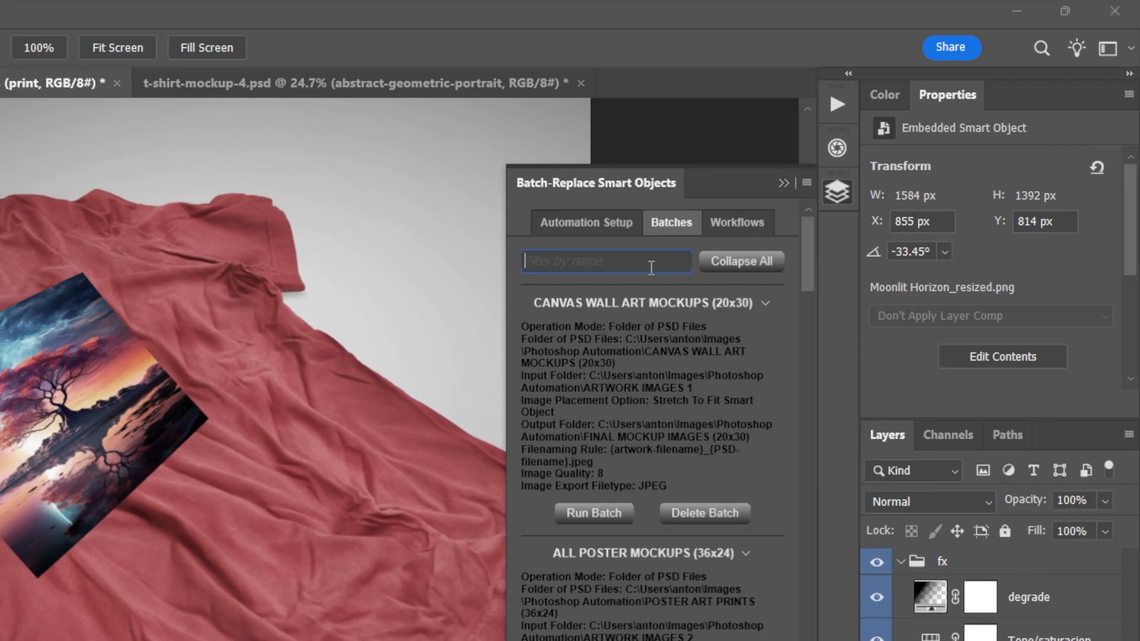
{"action": "type", "text": "t-shirt"}
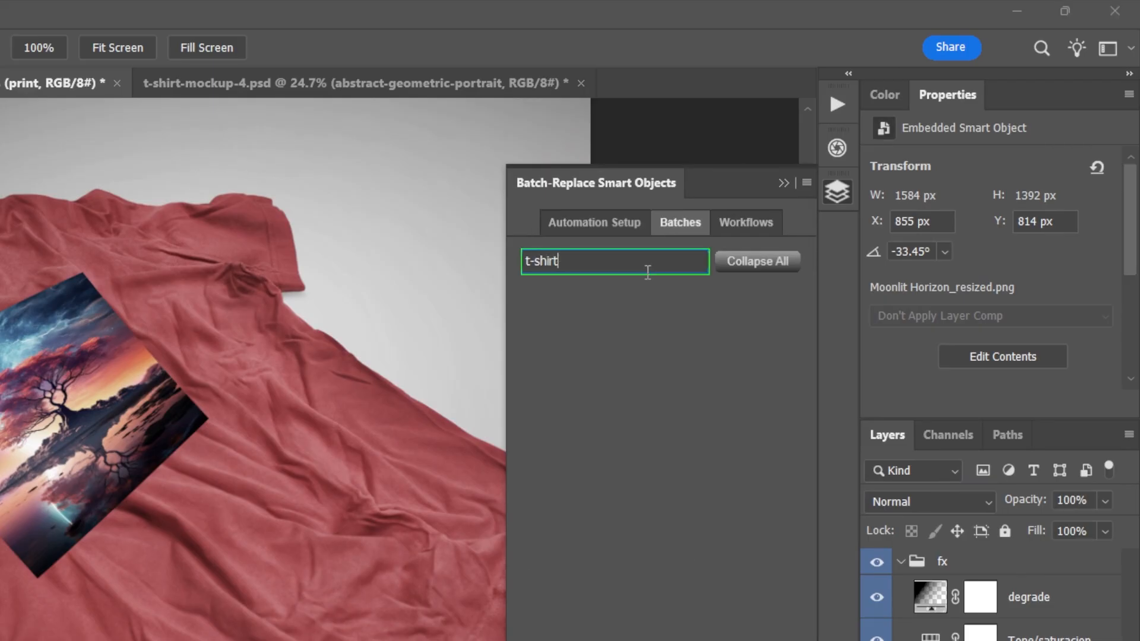
{"action": "key", "text": "ctrl+a"}
{"action": "type", "text": "make"}
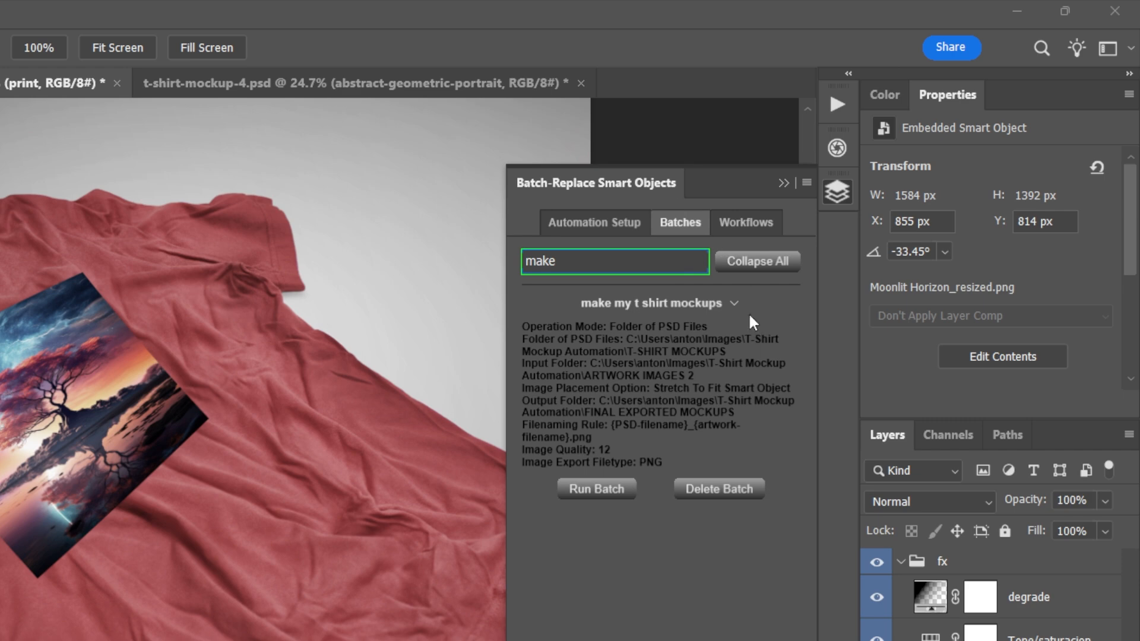
{"action": "key", "text": "ctrl+a"}
{"action": "key", "text": "BackSpace"}
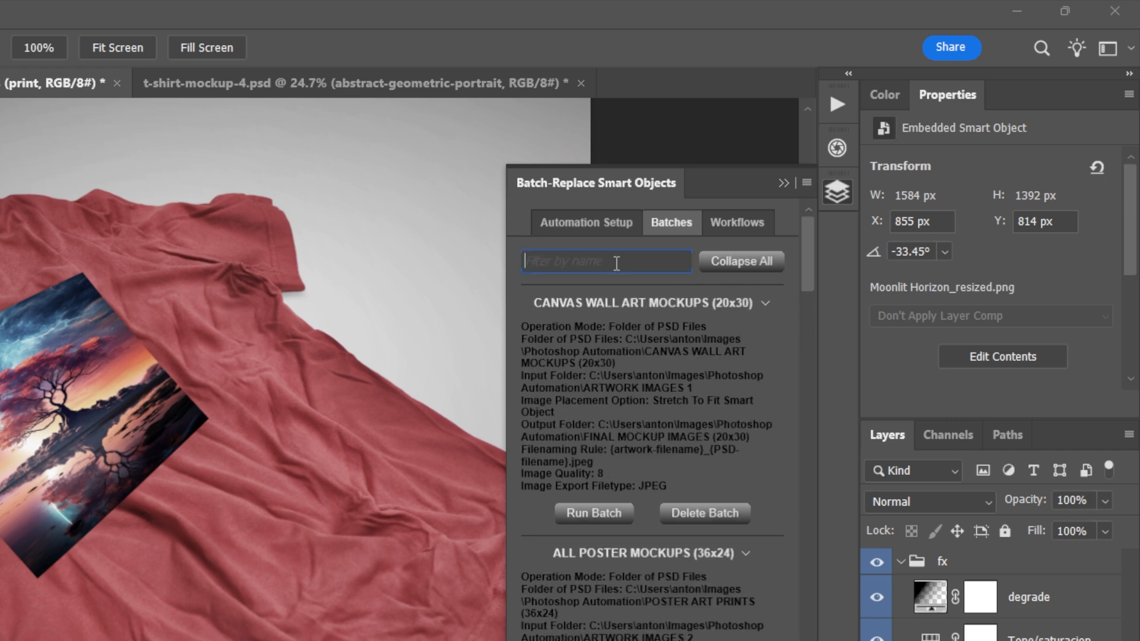
- Collapse all saved batches and expand the details of "make my t shirt mockups"
{"action": "left_click", "coordinate": [780, 265]}
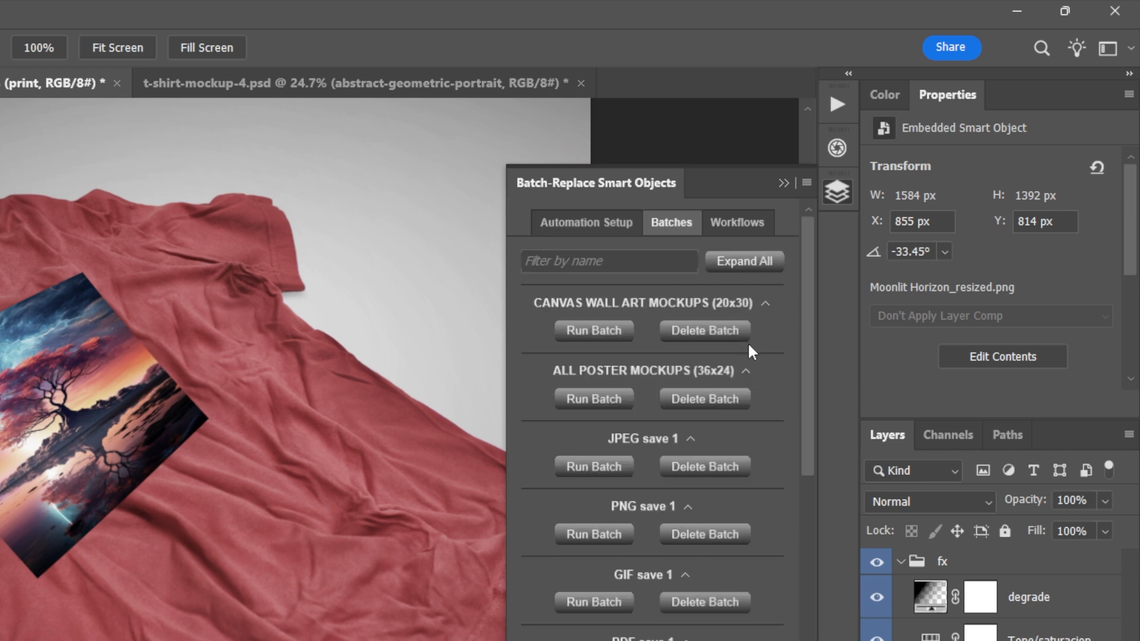
{"action": "scroll", "coordinate": [747, 341], "scroll_direction": "down", "scroll_amount": 5}
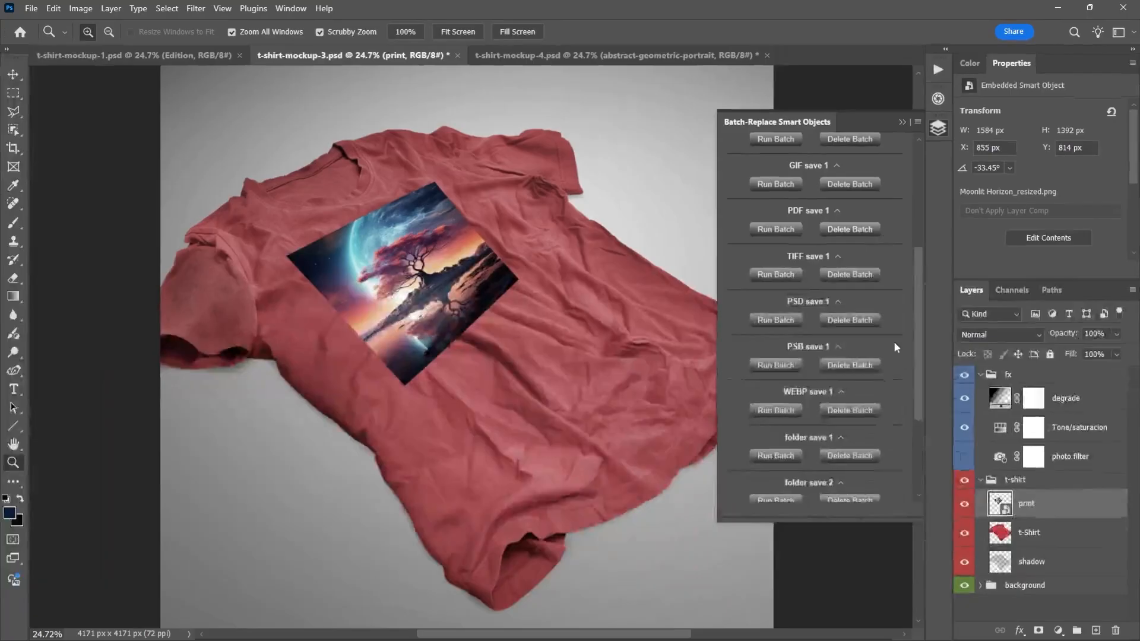
{"action": "scroll", "coordinate": [801, 468], "scroll_direction": "down", "scroll_amount": 3}
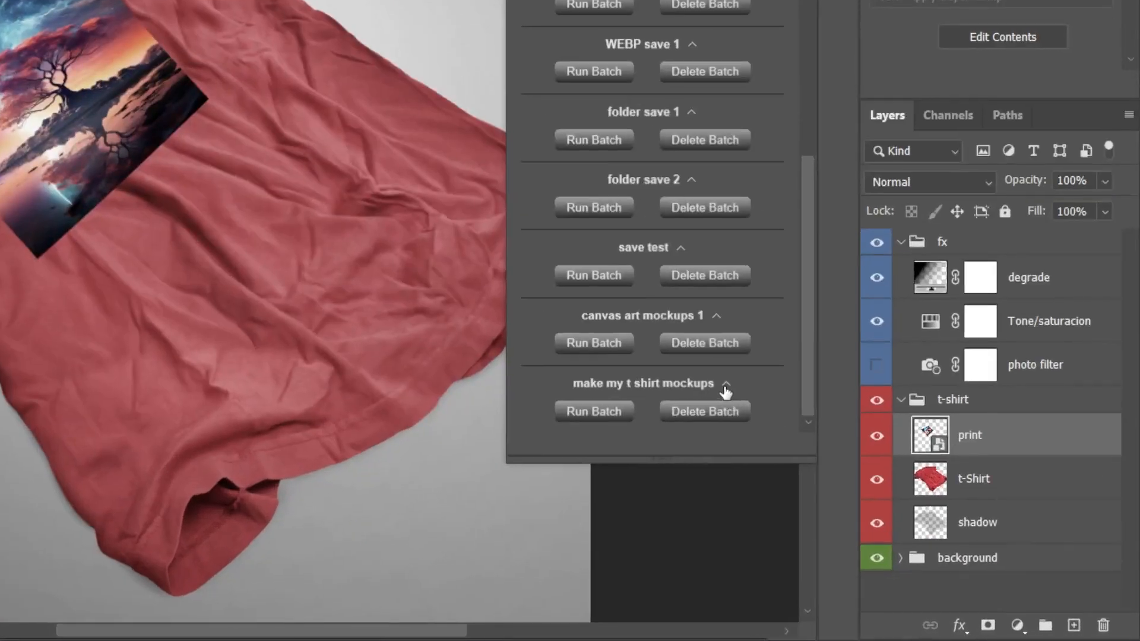
{"action": "left_click", "coordinate": [860, 470]}
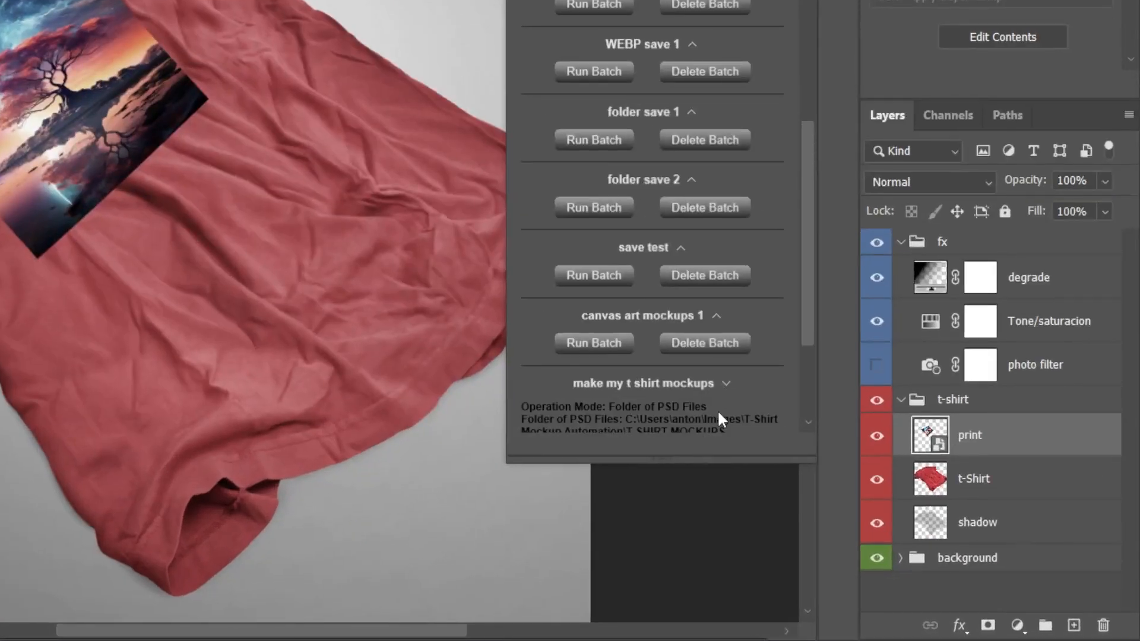
{"action": "scroll", "coordinate": [861, 484], "scroll_direction": "down", "scroll_amount": 3}
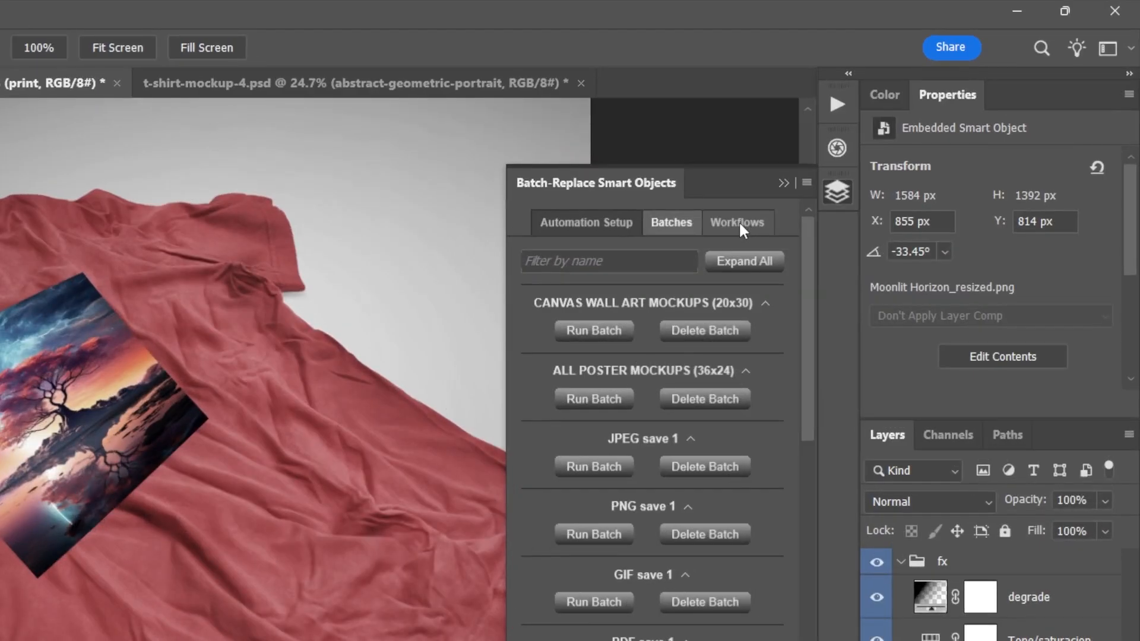
- Filter the saved workflows by "clothing"
{"action": "left_click", "coordinate": [739, 221]}
{"action": "left_click", "coordinate": [668, 265]}
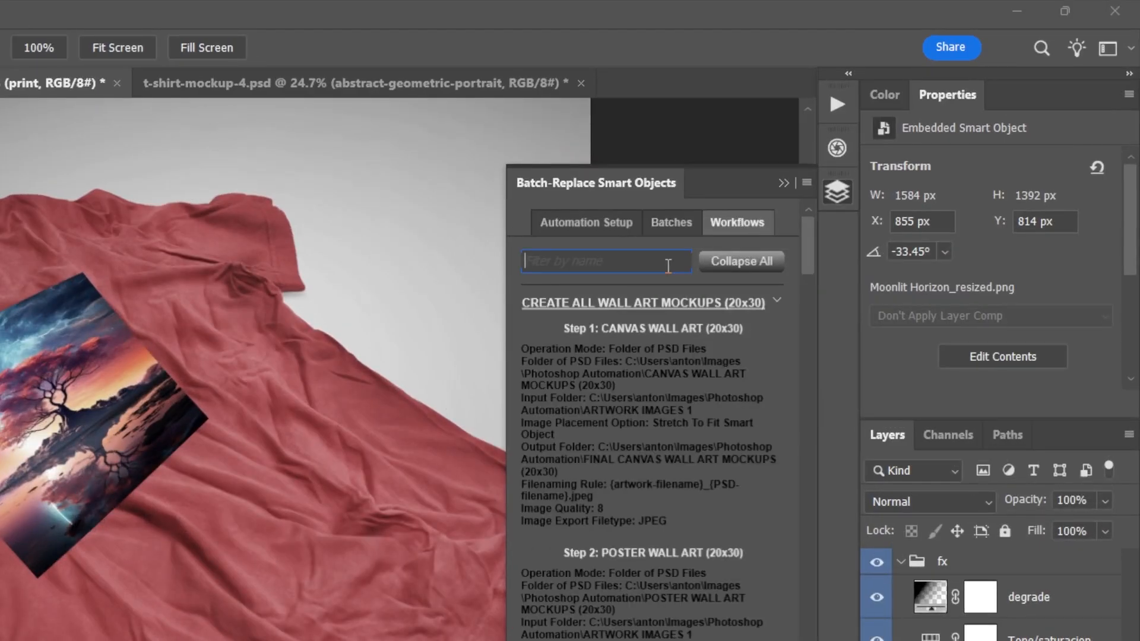
{"action": "type", "text": "a"}
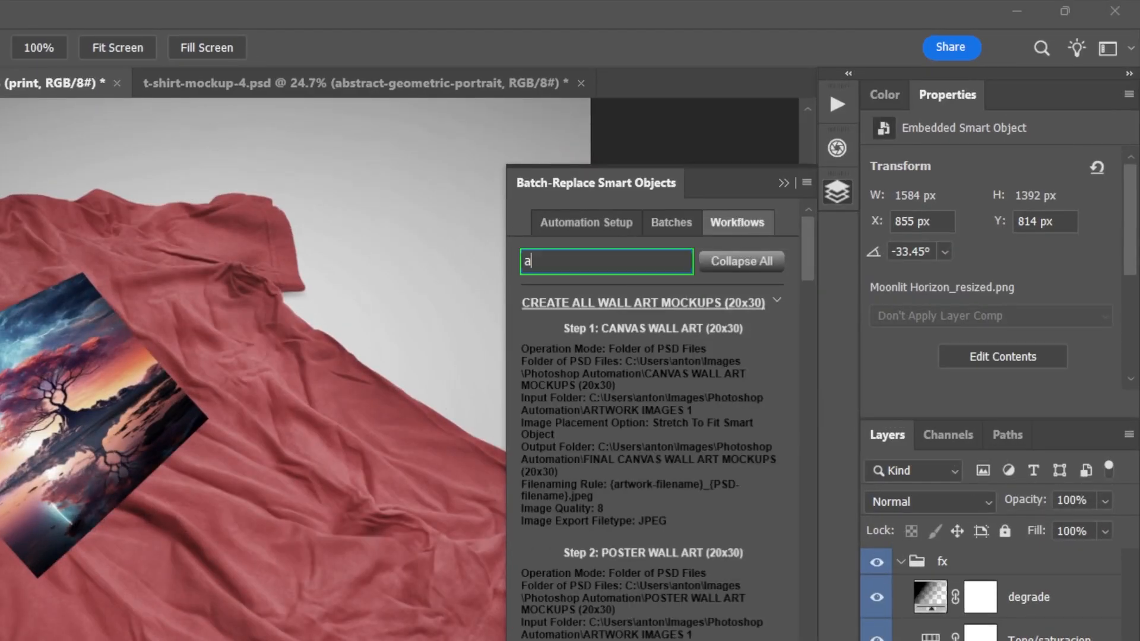
{"action": "type", "text": "ppl"}
{"action": "key", "text": "BackSpace"}
{"action": "key", "text": "BackSpace"}
{"action": "key", "text": "BackSpace"}
{"action": "key", "text": "BackSpace"}
{"action": "type", "text": "clothing"}
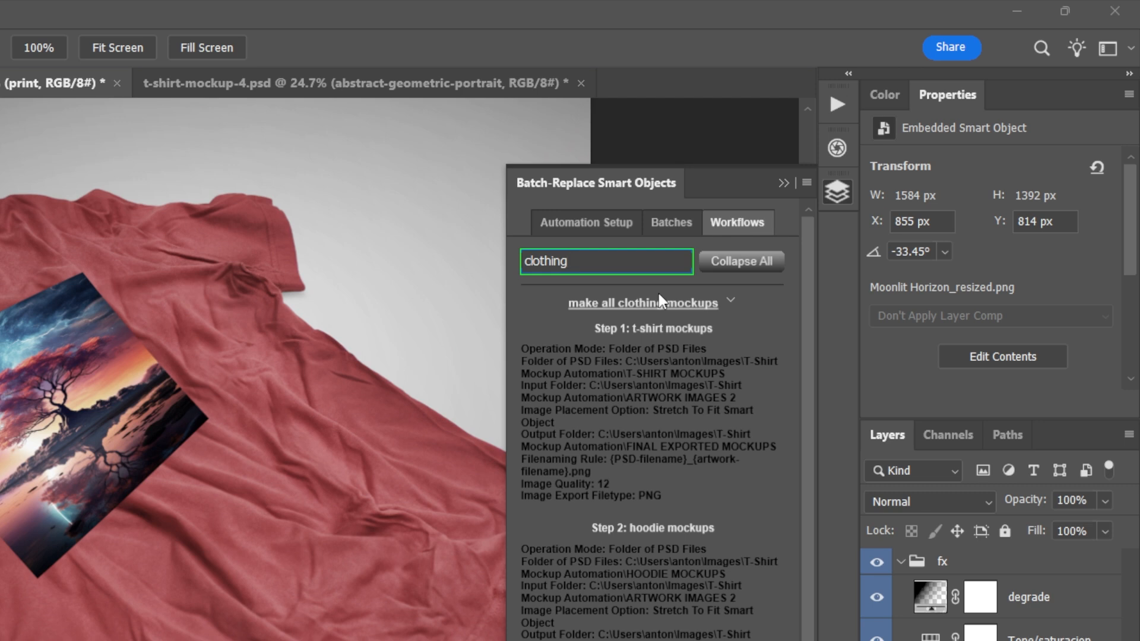
- Collapse and re-expand the "make all clothing mockups" workflow to review the settings of its steps
{"action": "left_click", "coordinate": [731, 304]}
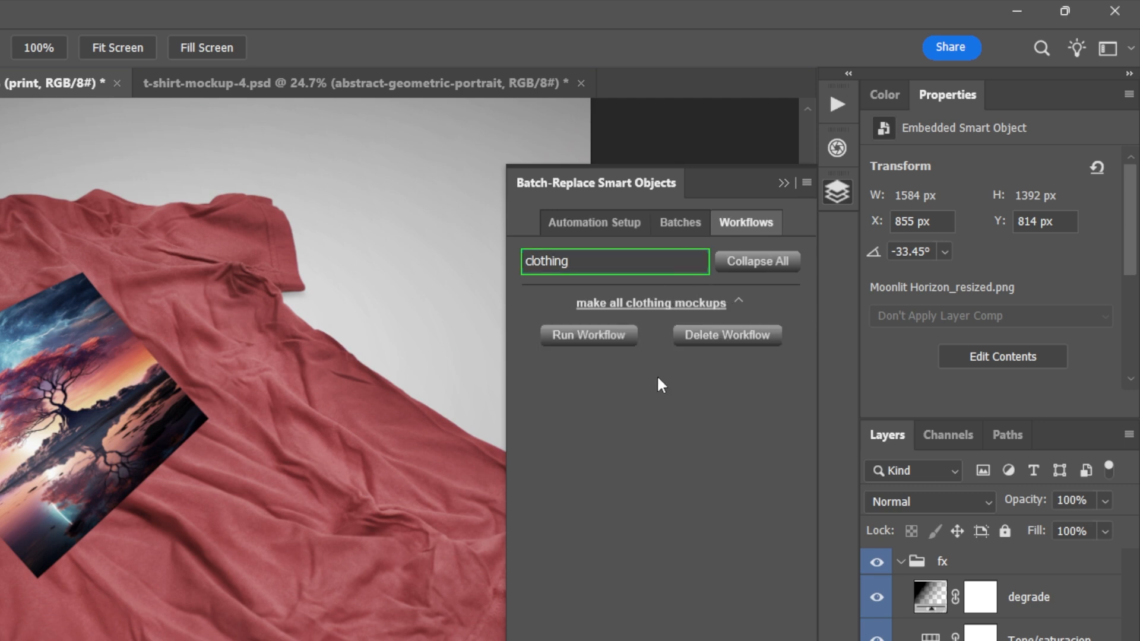
{"action": "left_click", "coordinate": [738, 302]}
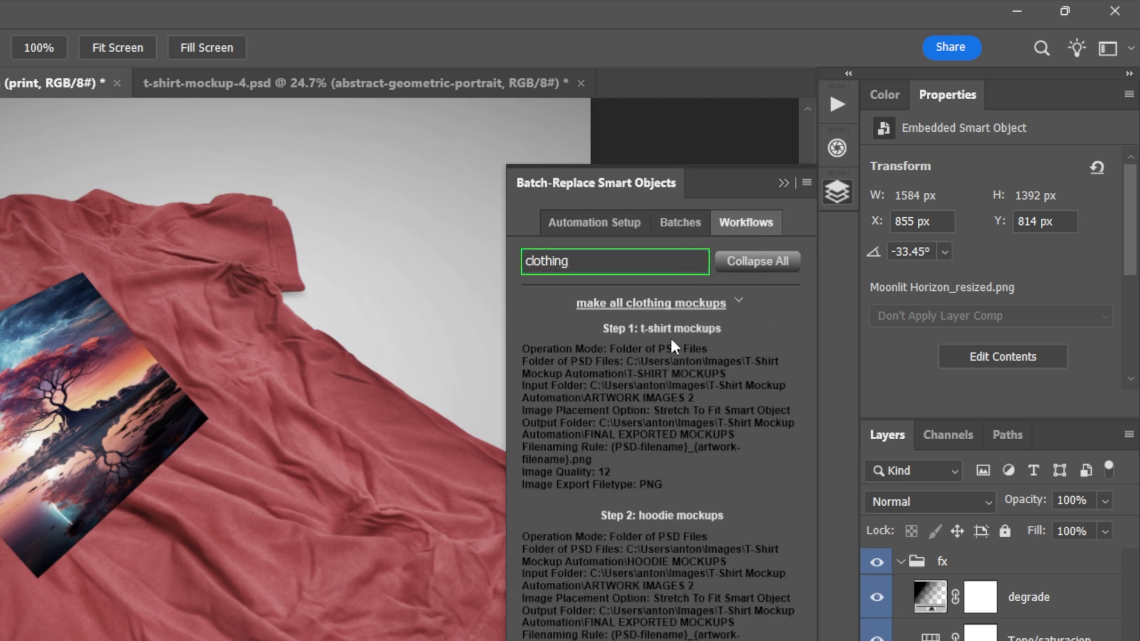
{"action": "scroll", "coordinate": [713, 402], "scroll_direction": "down", "scroll_amount": 2}
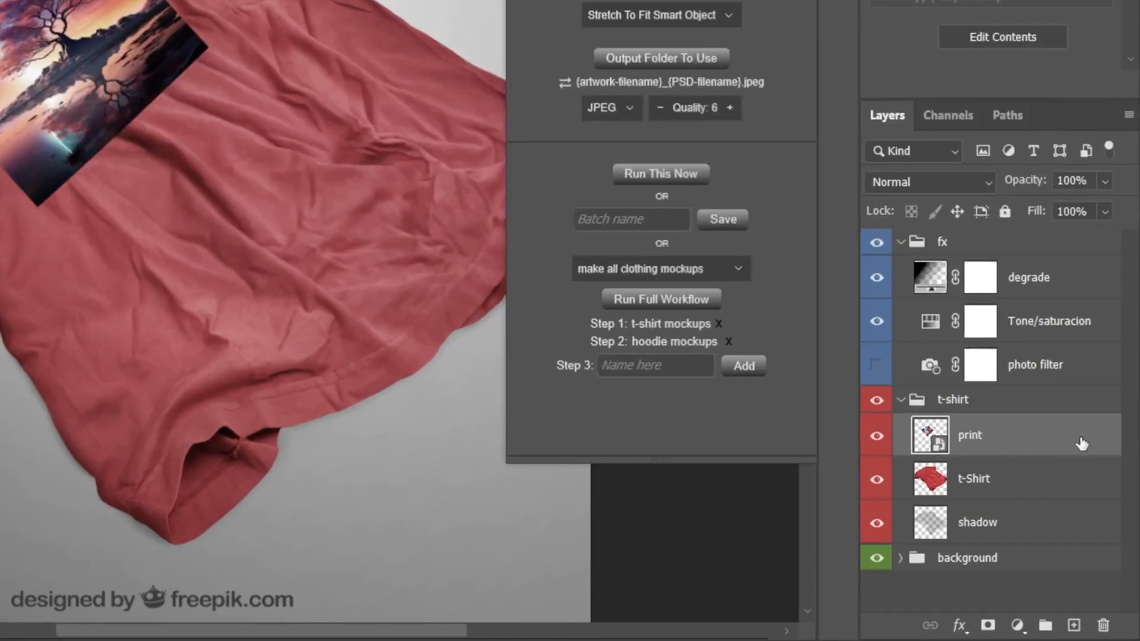
- Try the Replace Contents command on the print smart object layer
{"action": "right_click", "coordinate": [992, 432]}
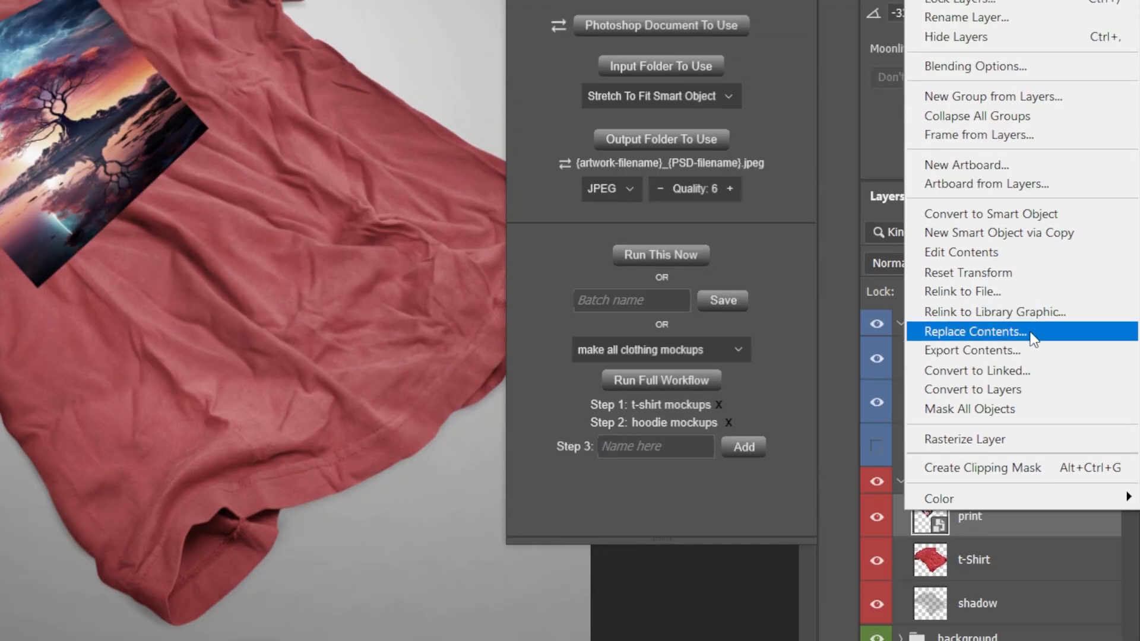
{"action": "left_click", "coordinate": [1033, 333]}
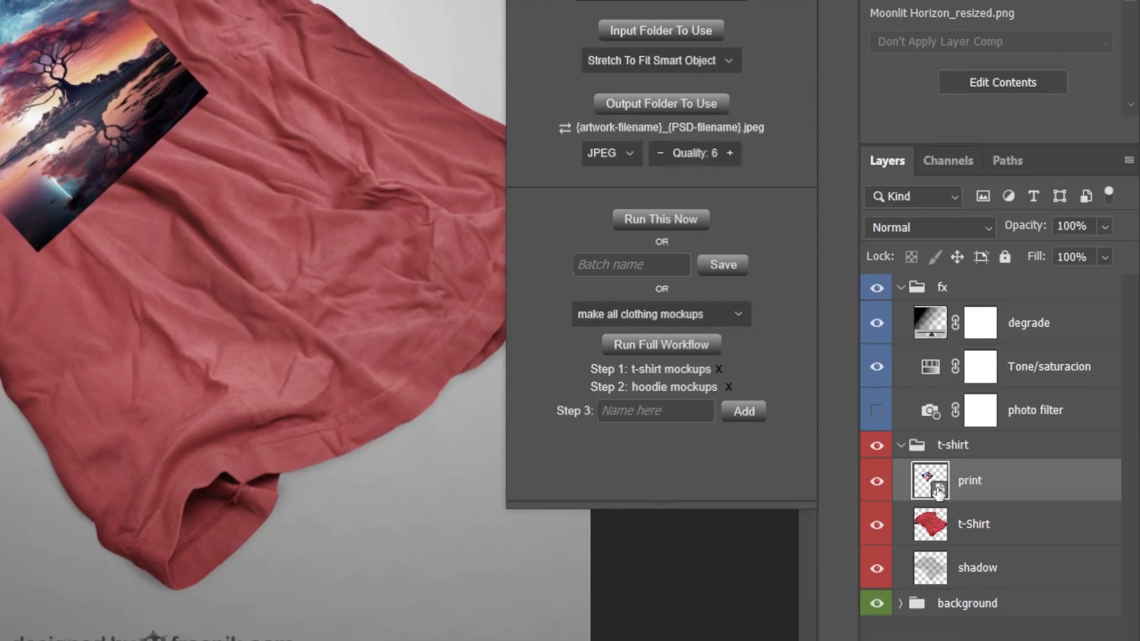